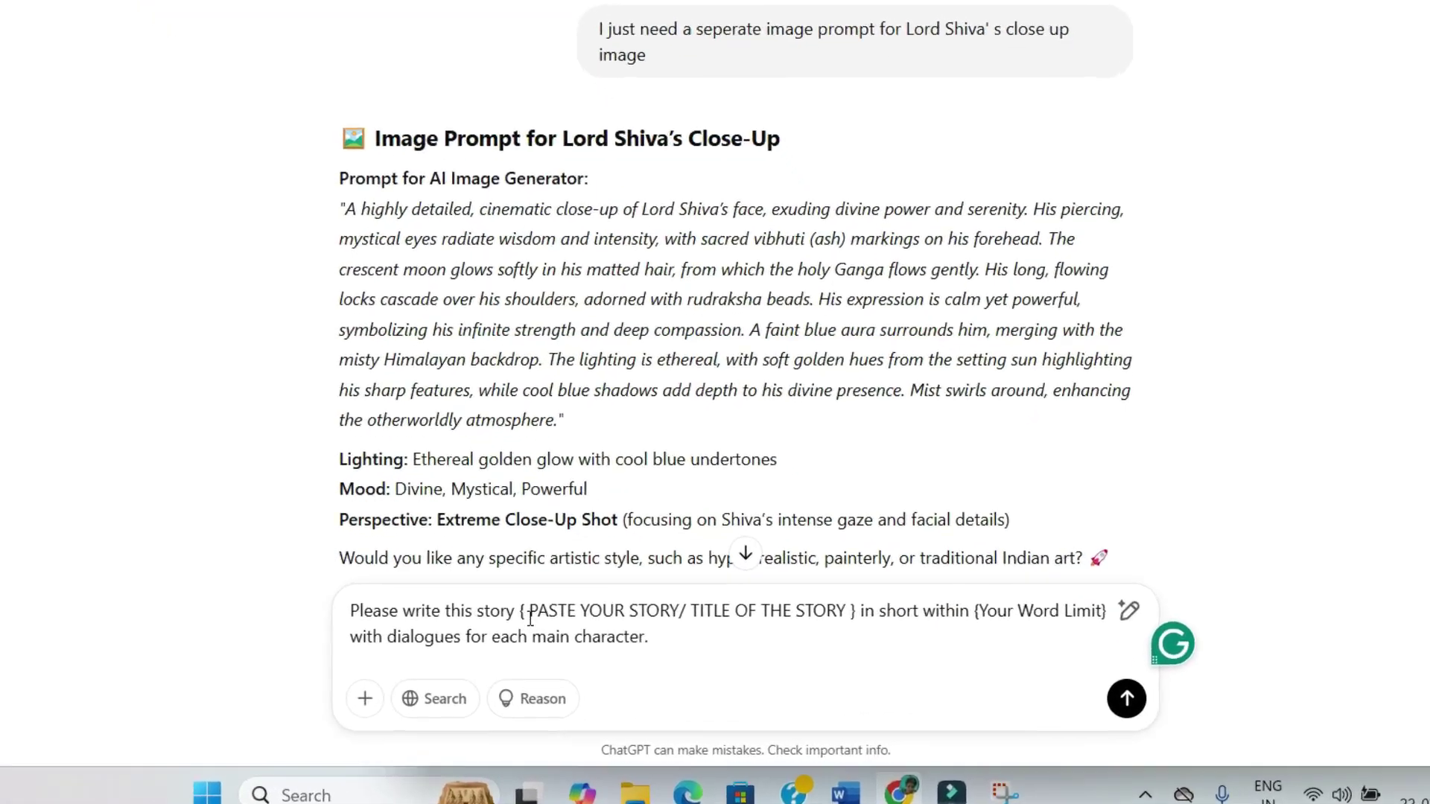
Replace the prompt's story placeholder with the full Shiva–Parvati story copied from Word
{"action": "left_click_drag", "start_coordinate": [647, 639], "coordinate": [811, 635]}
{"action": "left_click_drag", "start_coordinate": [698, 598], "coordinate": [831, 598]}
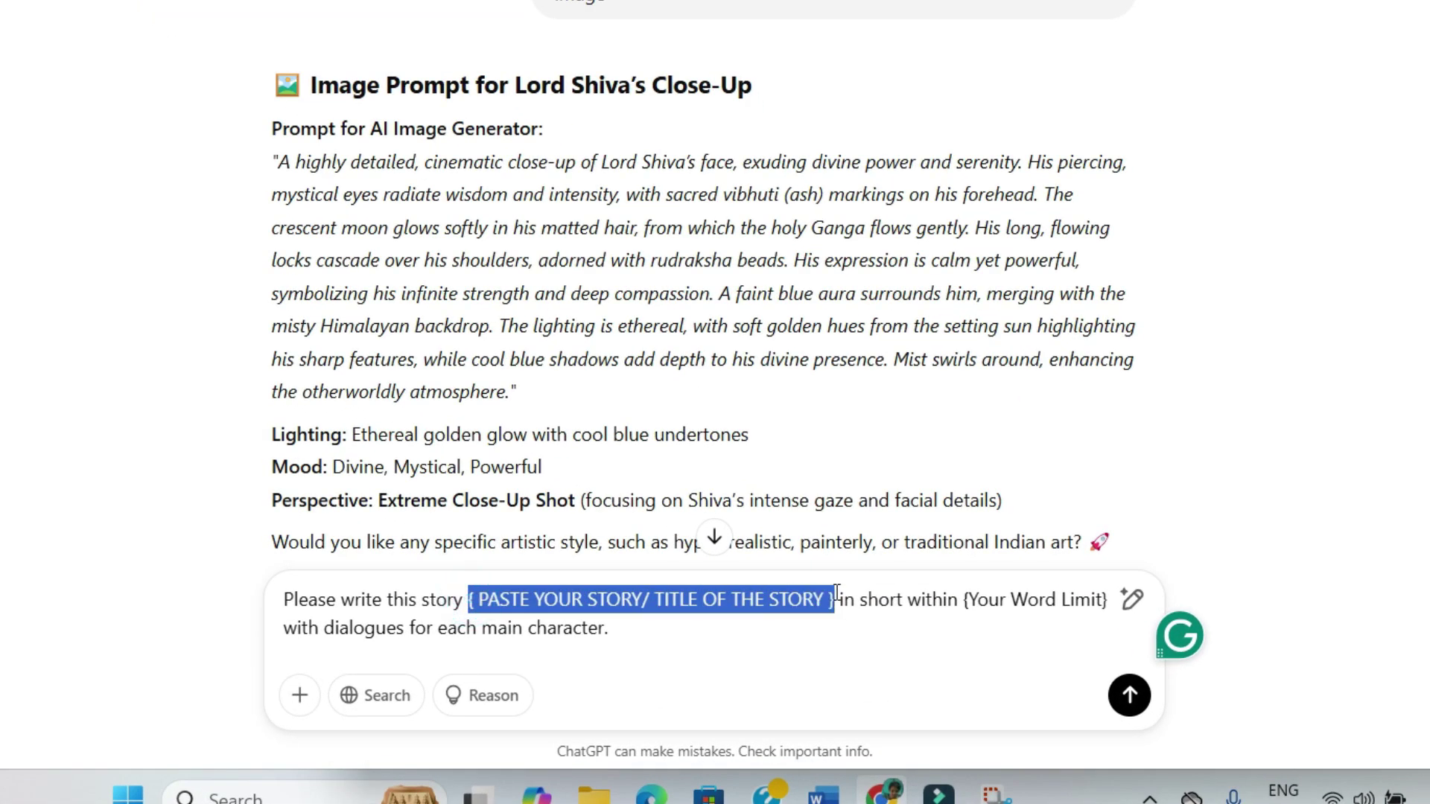
{"action": "key", "text": "alt+Tab"}
{"action": "scroll", "coordinate": [313, 298], "scroll_direction": "up", "scroll_amount": 10}
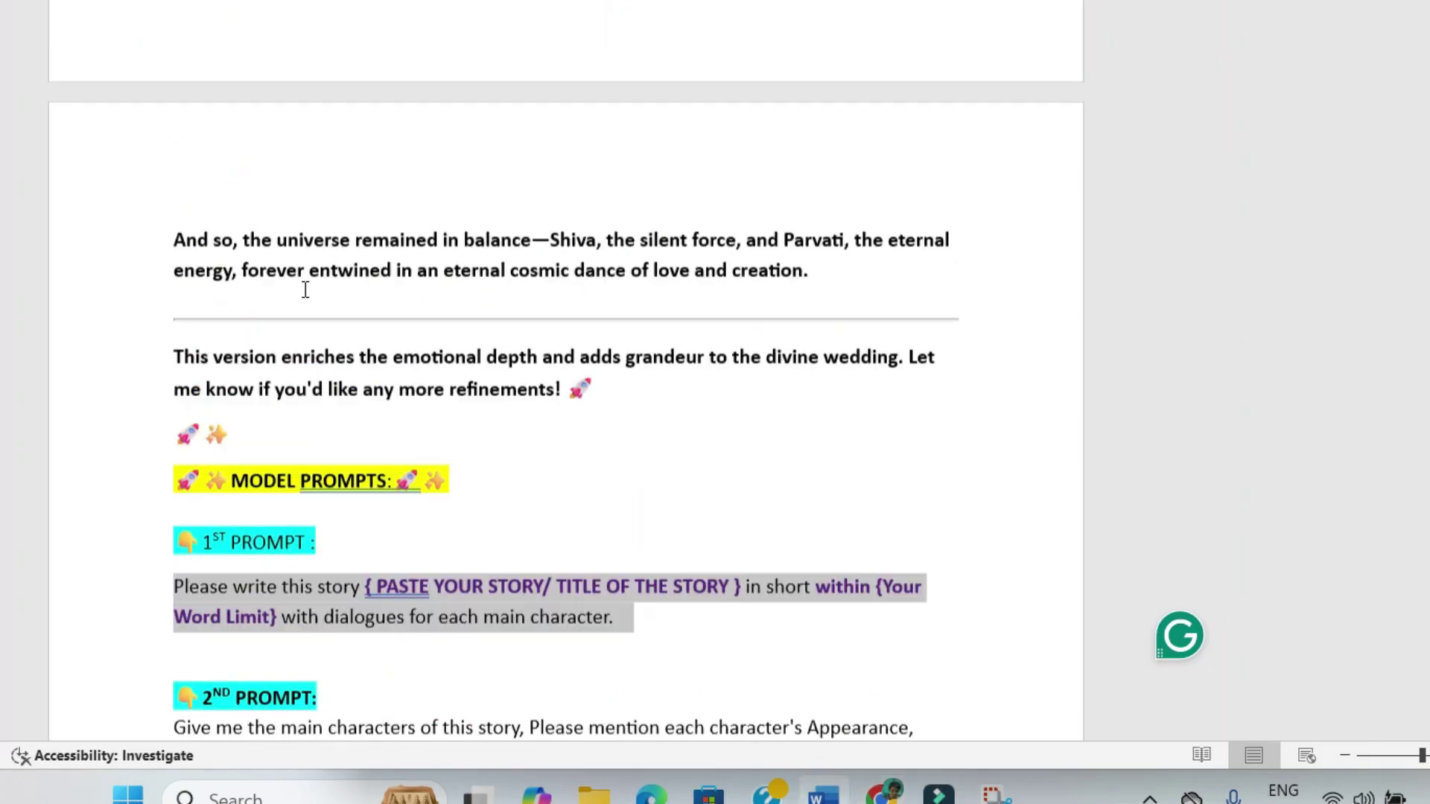
{"action": "scroll", "coordinate": [358, 355], "scroll_direction": "up", "scroll_amount": 15}
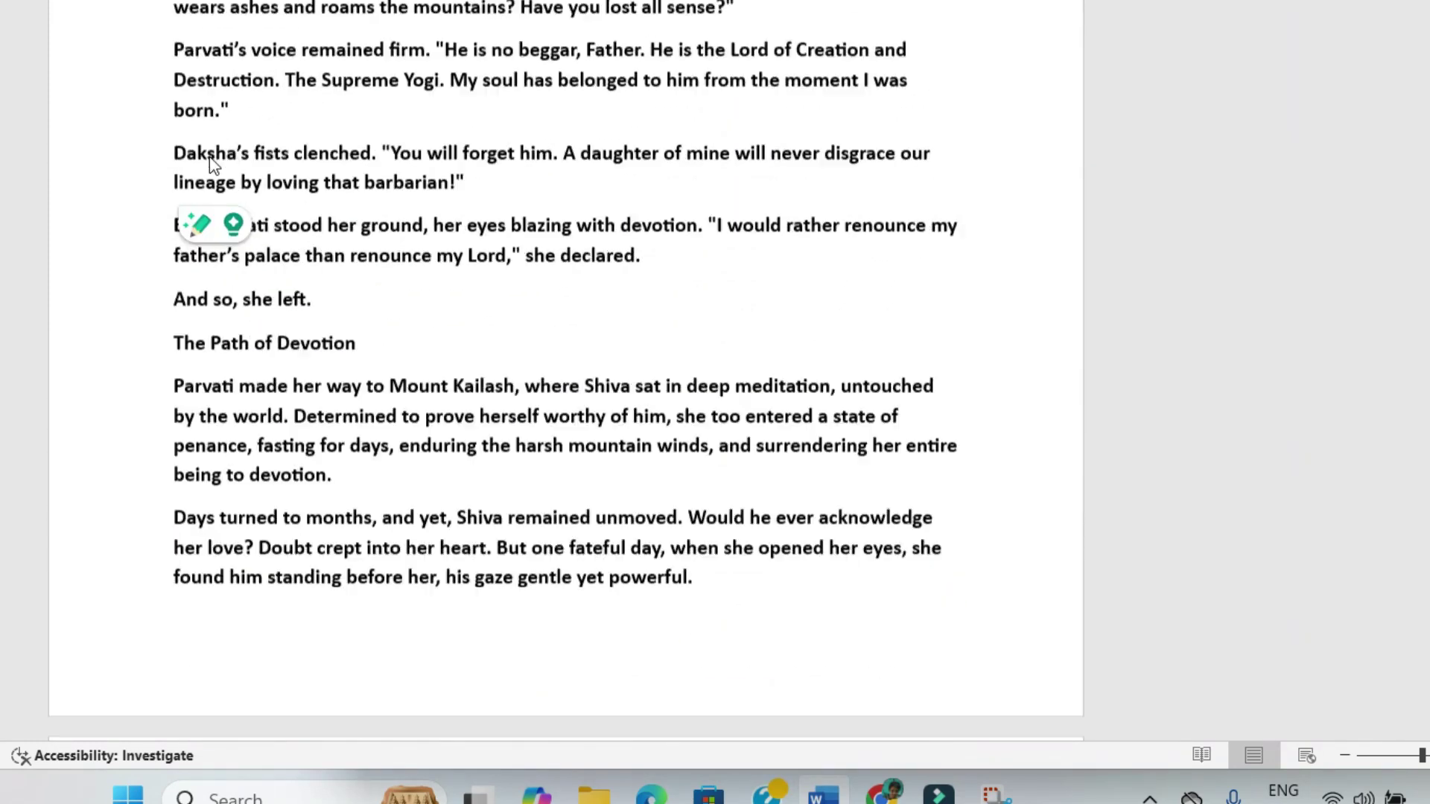
{"action": "scroll", "coordinate": [192, 114], "scroll_direction": "up", "scroll_amount": 8}
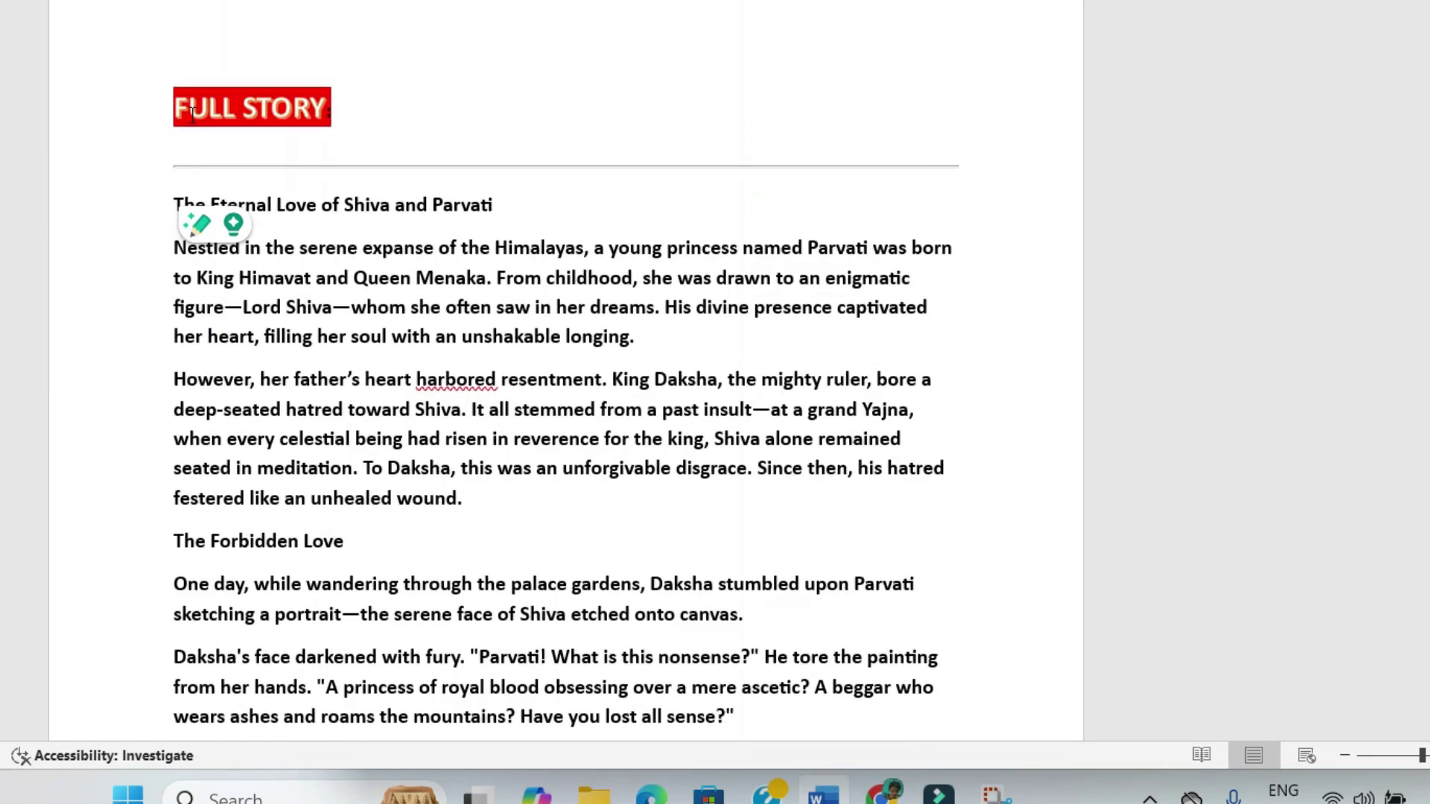
{"action": "left_click_drag", "start_coordinate": [175, 203], "coordinate": [619, 281]}
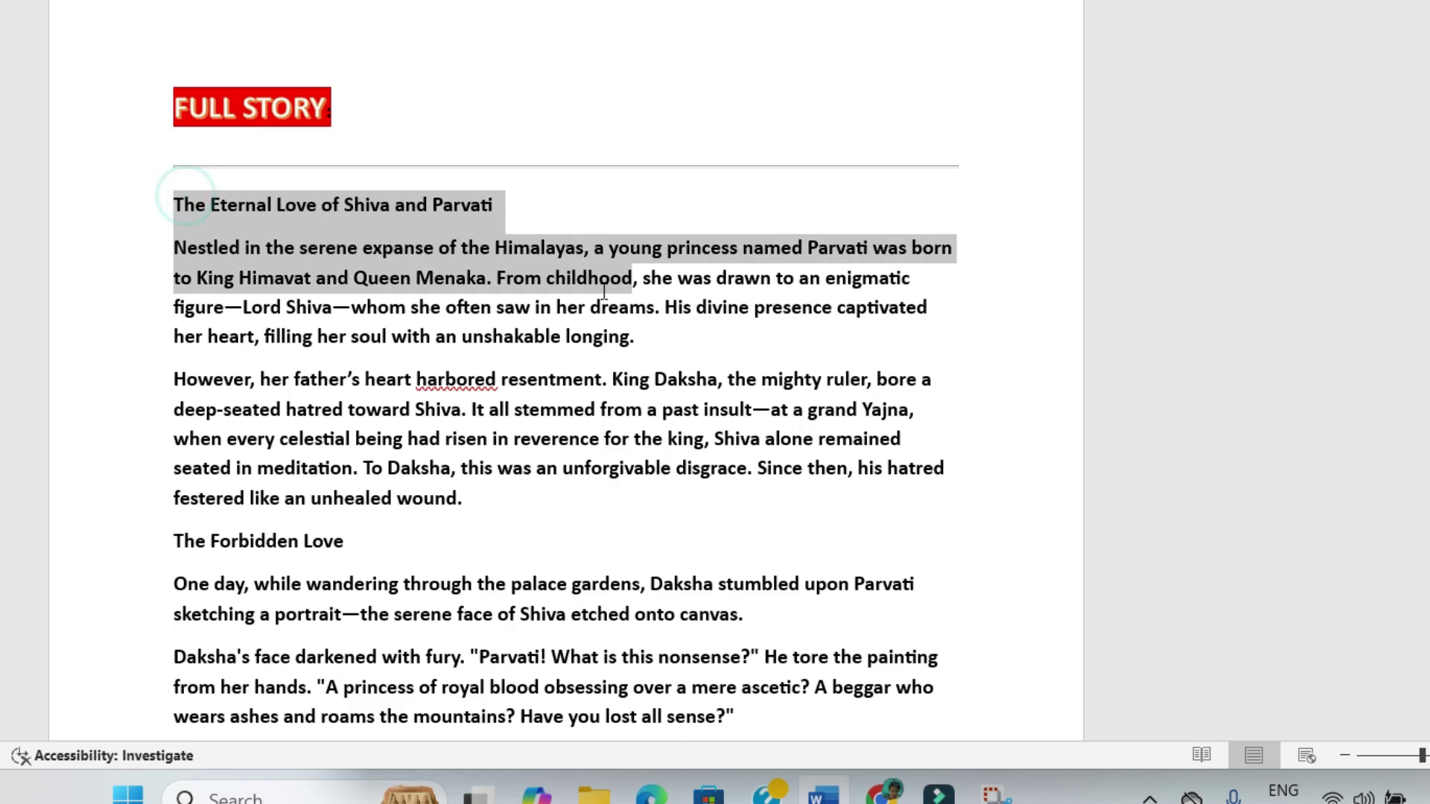
{"action": "key", "text": "ctrl+c"}
{"action": "key", "text": "alt+Tab"}
{"action": "key", "text": "ctrl+v"}
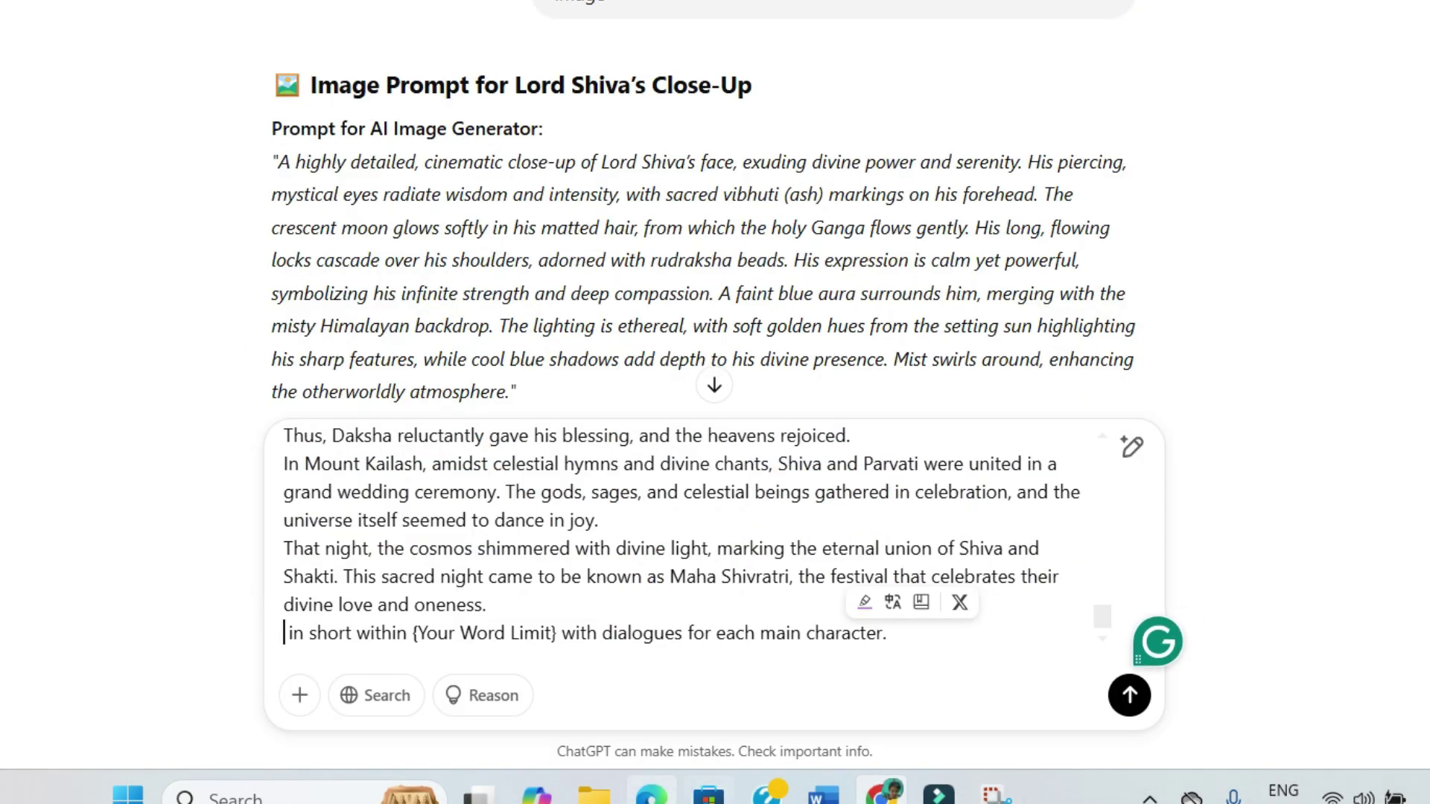
Set the word limit to 200, send the prompt, and review the reply
{"action": "left_click_drag", "start_coordinate": [409, 633], "coordinate": [560, 645]}
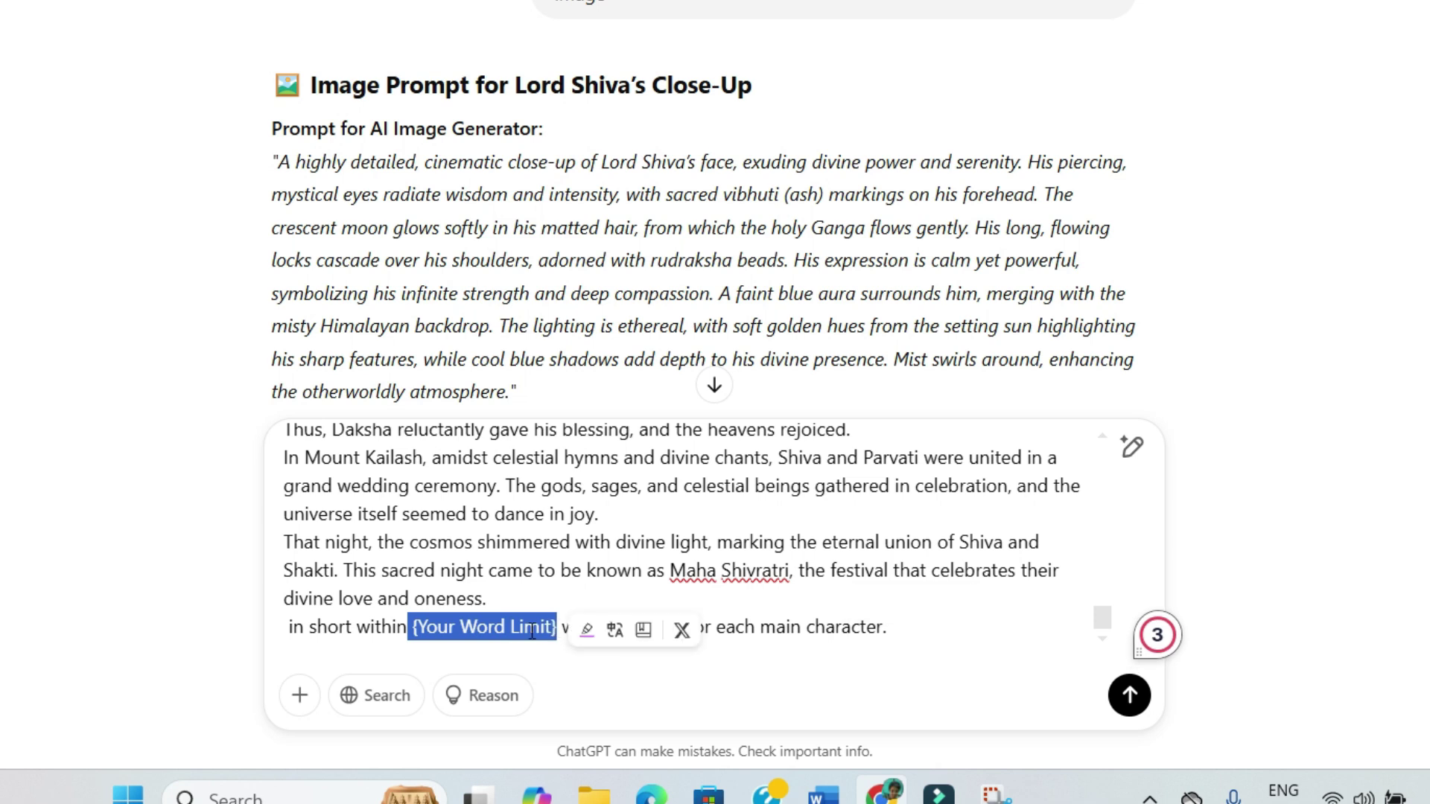
{"action": "type", "text": "200"}
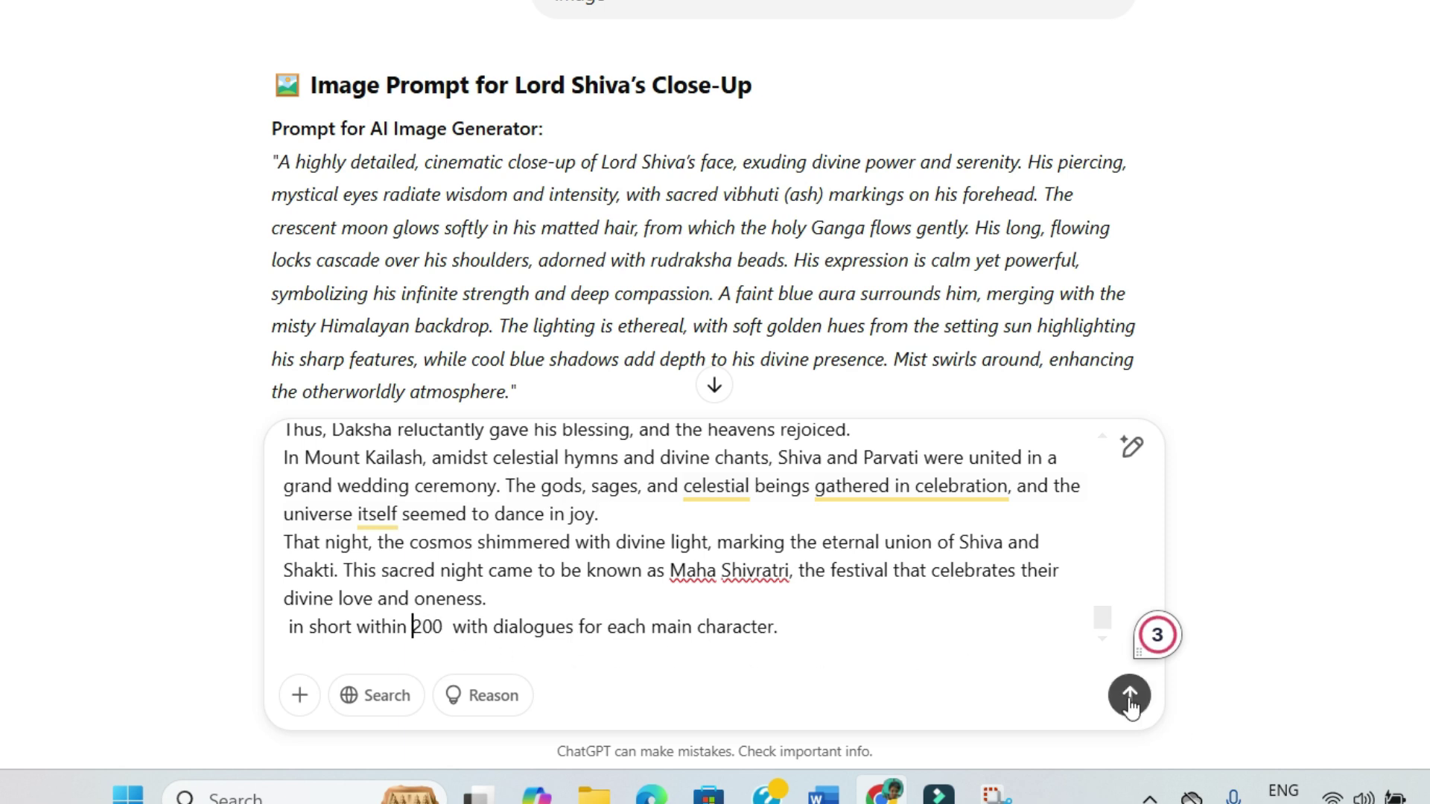
{"action": "key", "text": "Return"}
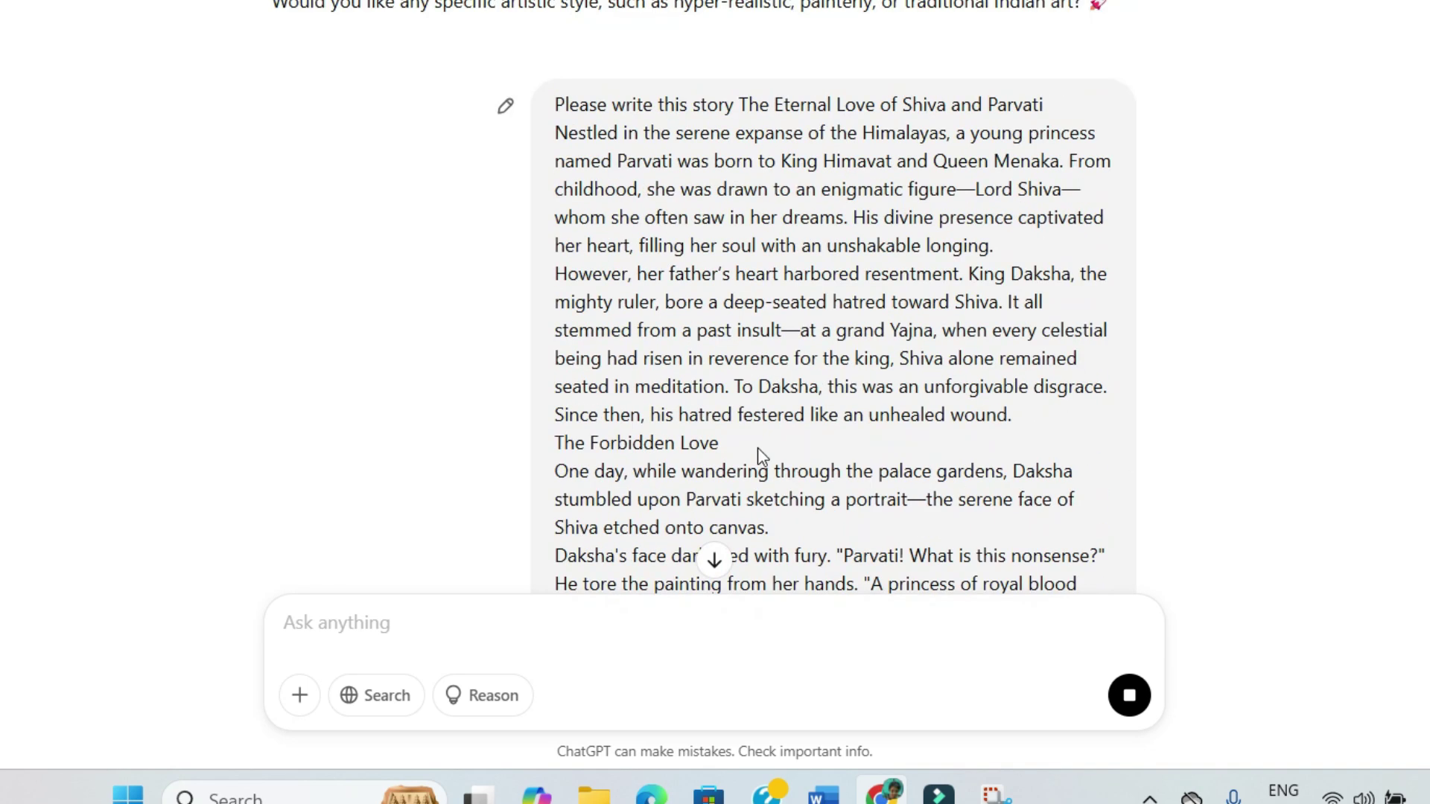
{"action": "scroll", "coordinate": [998, 373], "scroll_direction": "down", "scroll_amount": 15}
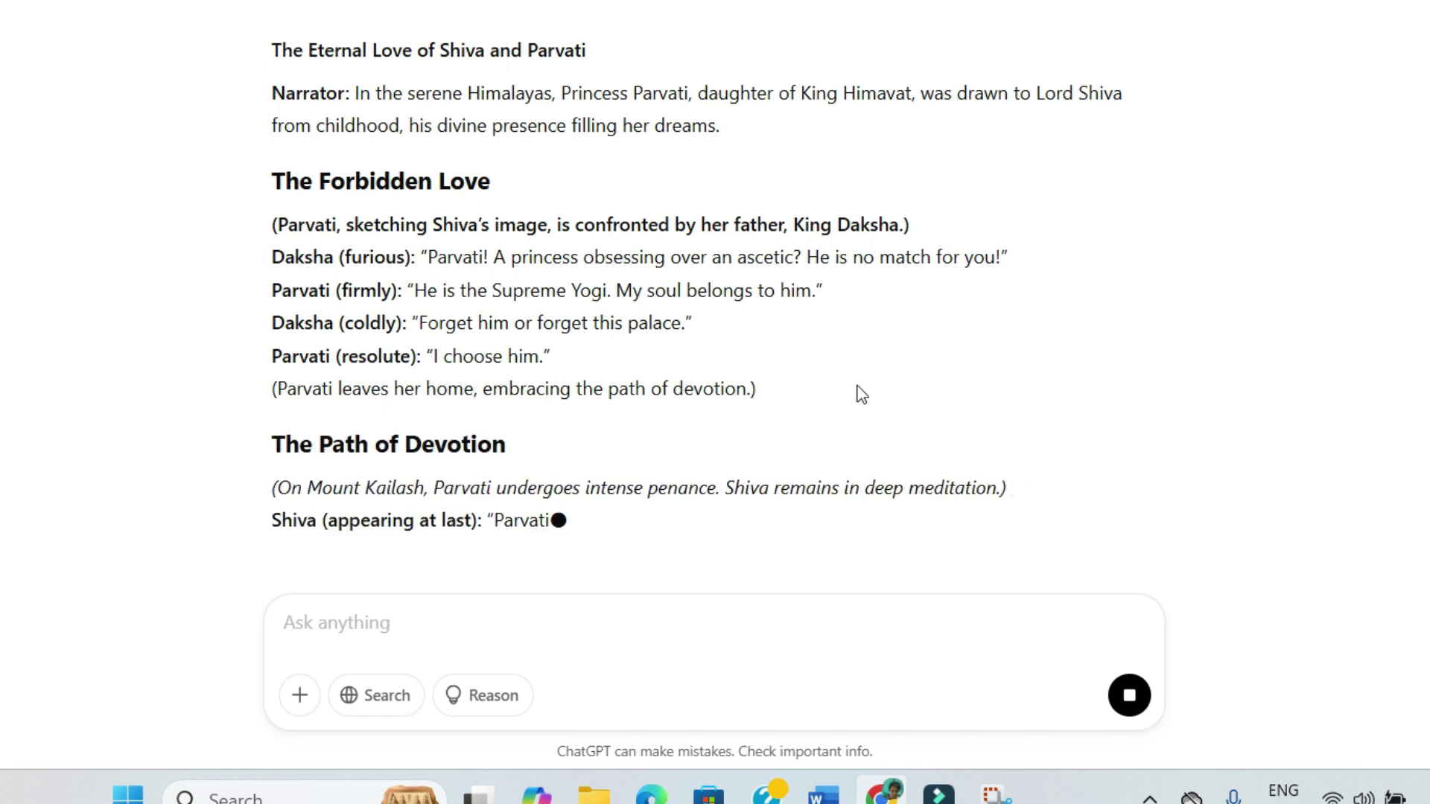
{"action": "scroll", "coordinate": [857, 393], "scroll_direction": "up", "scroll_amount": 15}
{"action": "scroll", "coordinate": [856, 393], "scroll_direction": "up", "scroll_amount": 10}
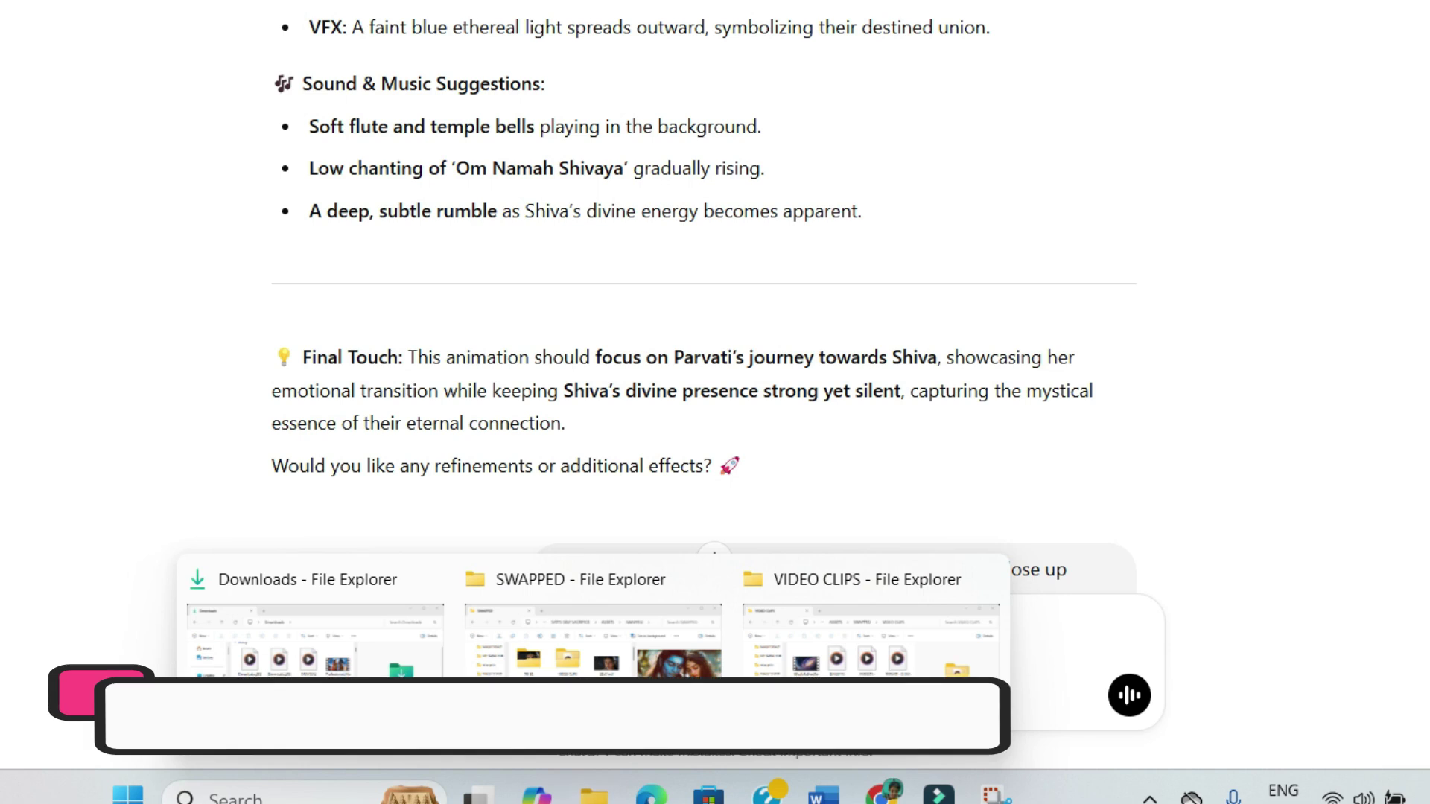
Paste the 3rd Image Prompt paragraph from Word into ChatGPT and select its character placeholder
{"action": "left_click", "coordinate": [822, 794]}
{"action": "scroll", "coordinate": [805, 517], "scroll_direction": "down", "scroll_amount": 5}
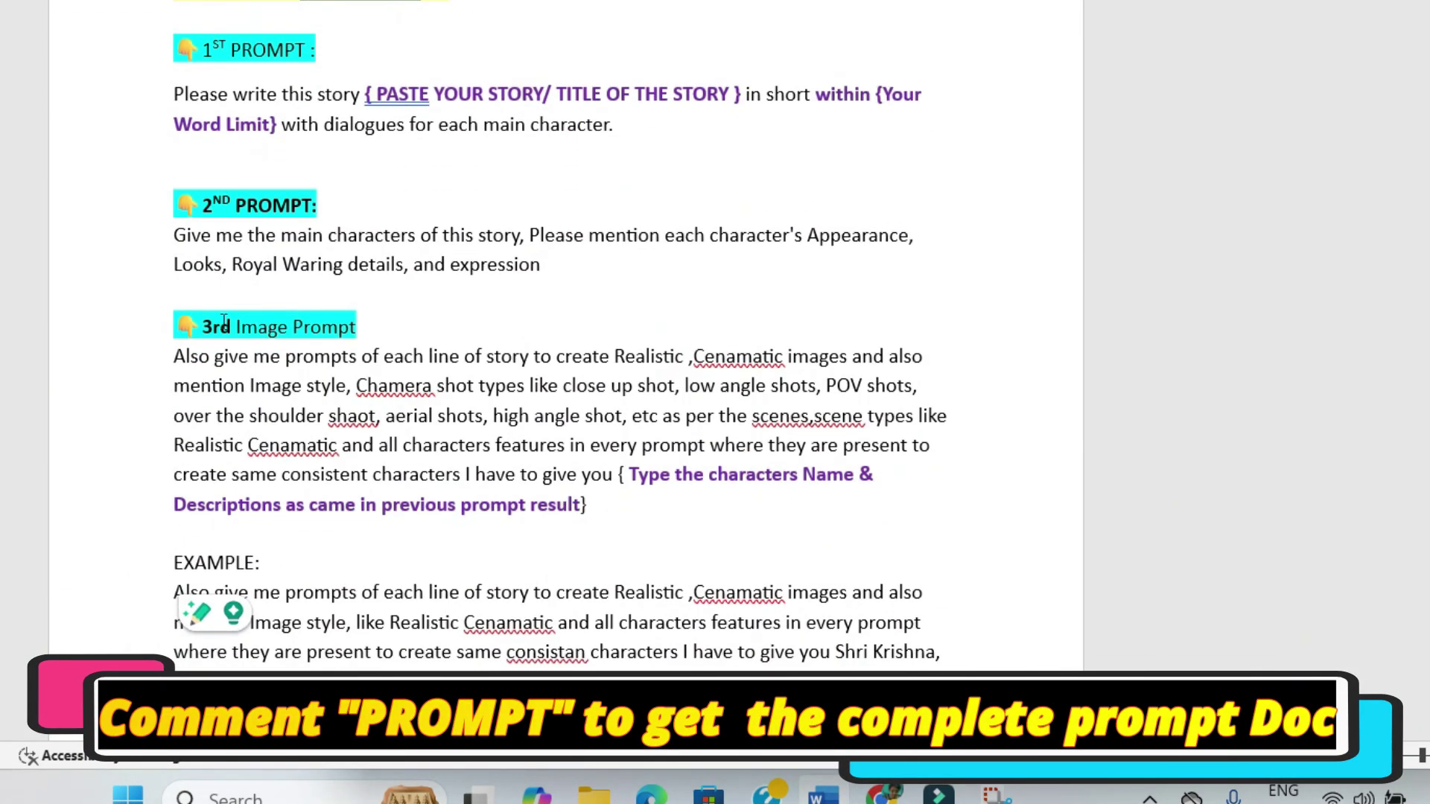
{"action": "left_click_drag", "start_coordinate": [175, 356], "coordinate": [592, 505]}
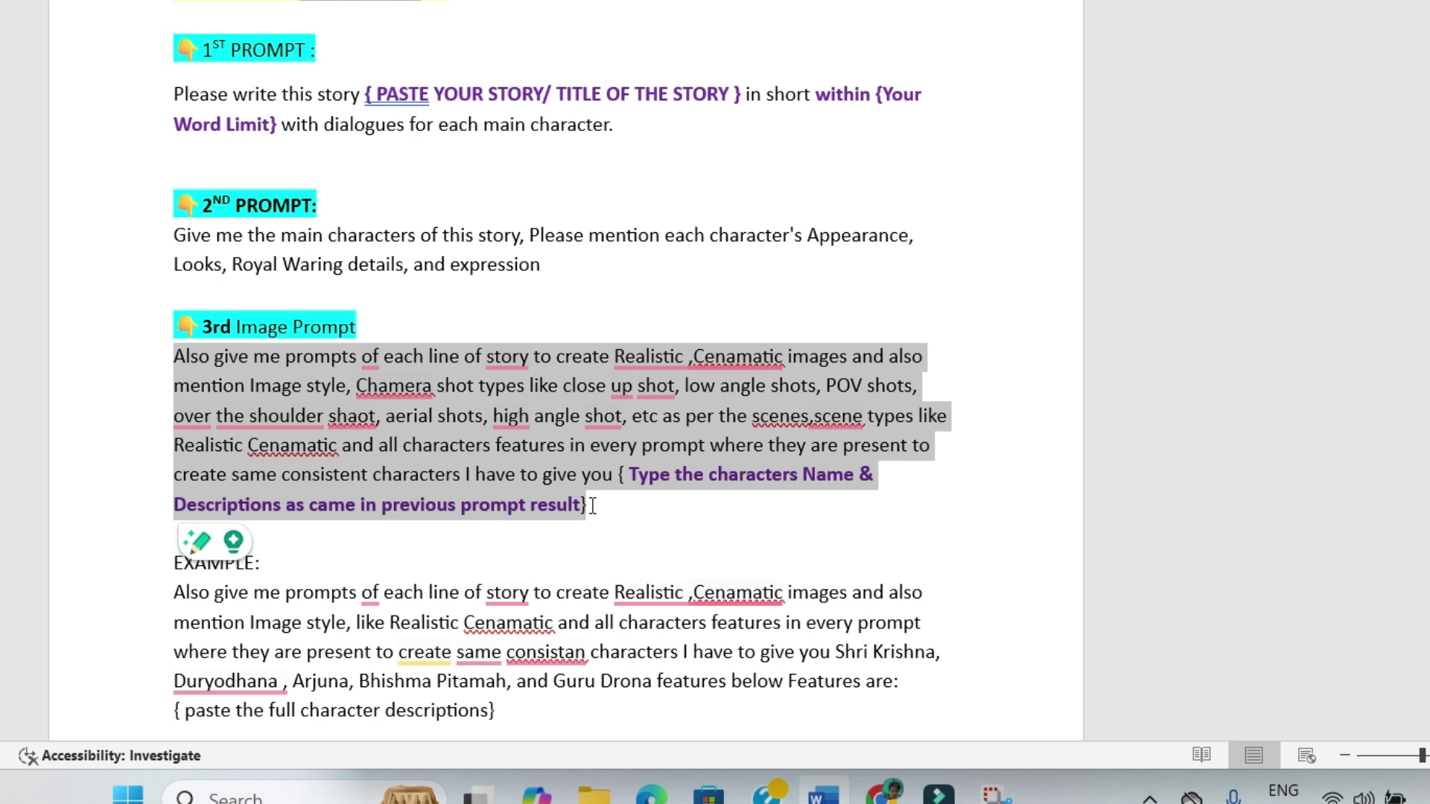
{"action": "key", "text": "alt+Tab"}
{"action": "left_click", "coordinate": [377, 620]}
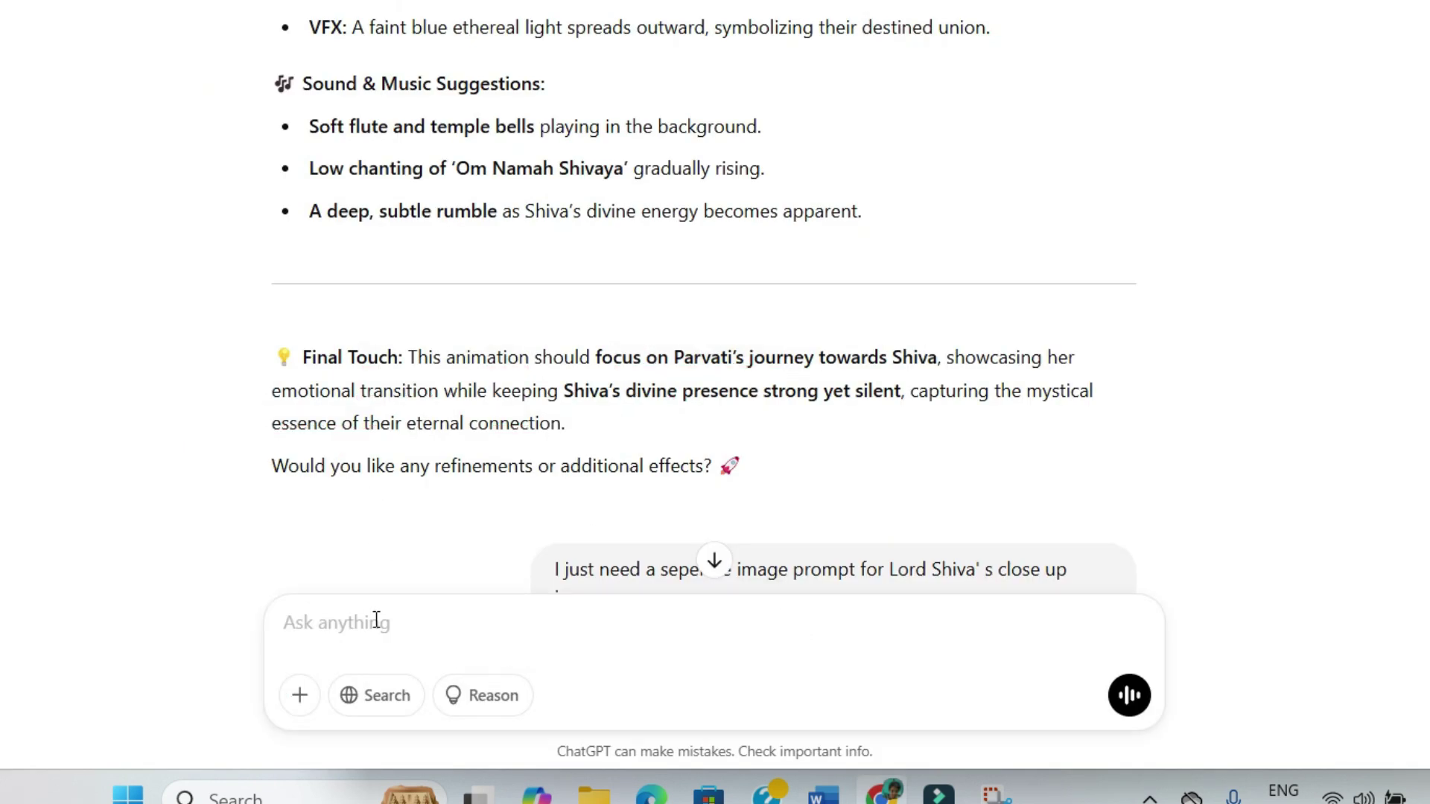
{"action": "key", "text": "ctrl+v"}
{"action": "left_click_drag", "start_coordinate": [426, 627], "coordinate": [1031, 625]}
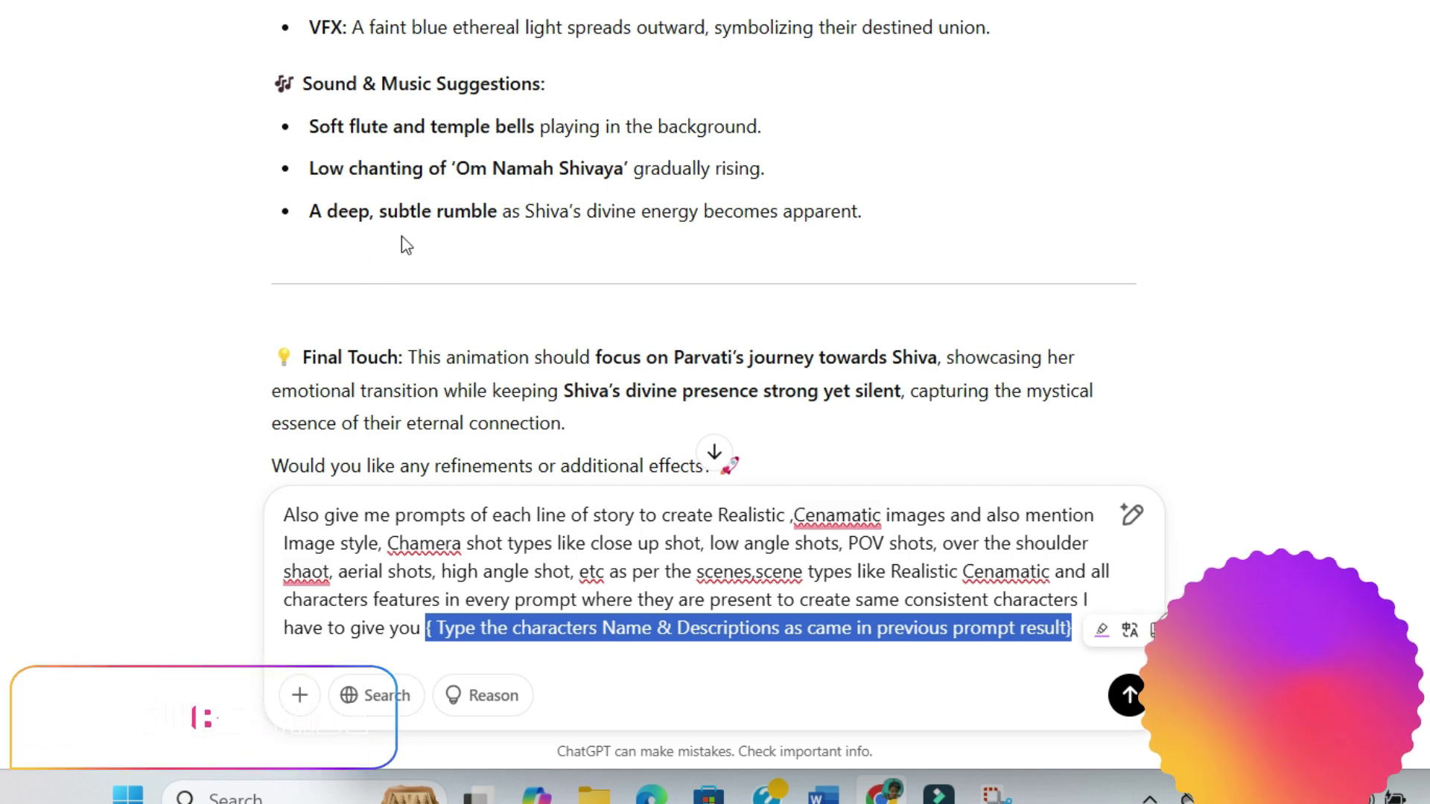
Scroll through the chat to review the earlier character description replies
{"action": "scroll", "coordinate": [406, 240], "scroll_direction": "up", "scroll_amount": 10}
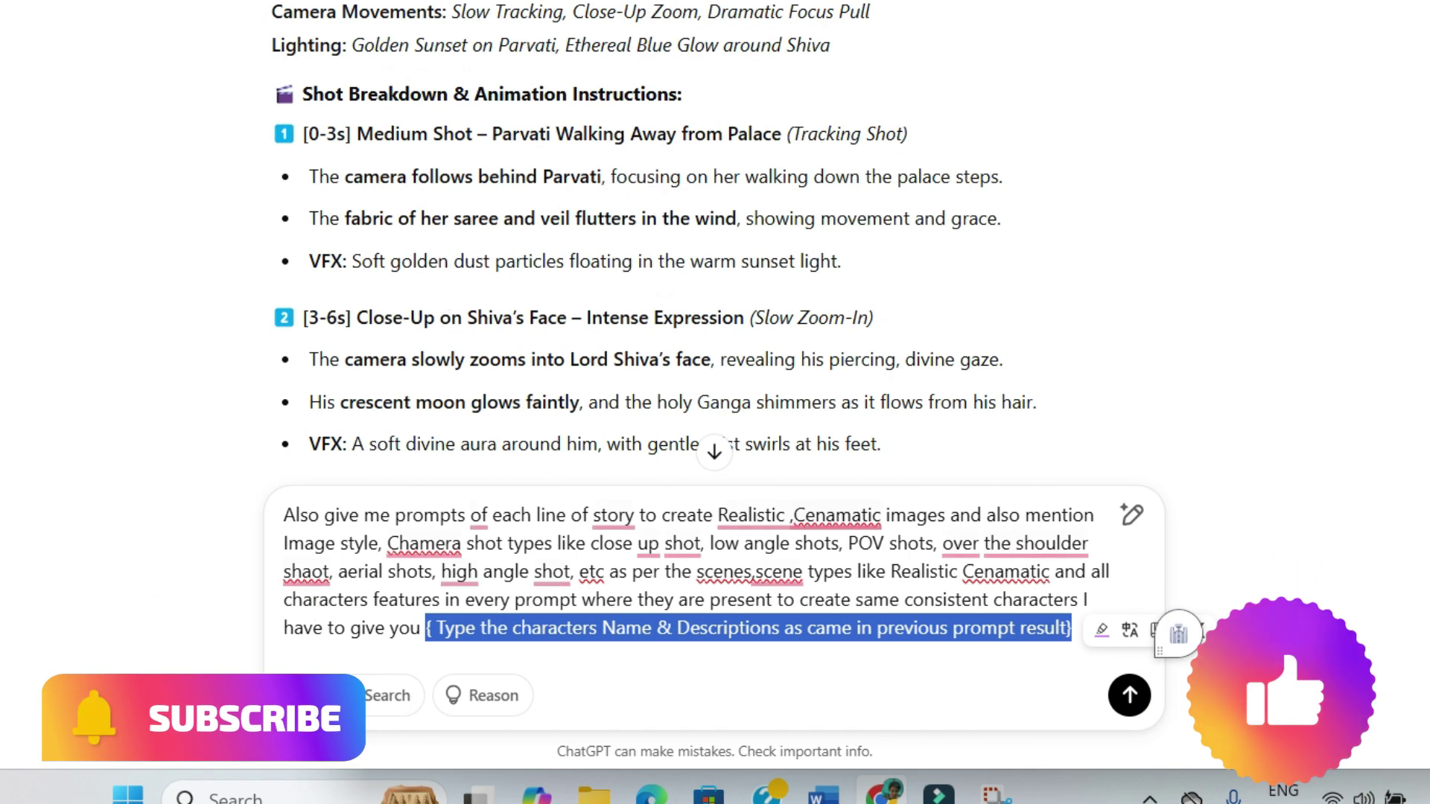
{"action": "scroll", "coordinate": [1178, 633], "scroll_direction": "up", "scroll_amount": 15}
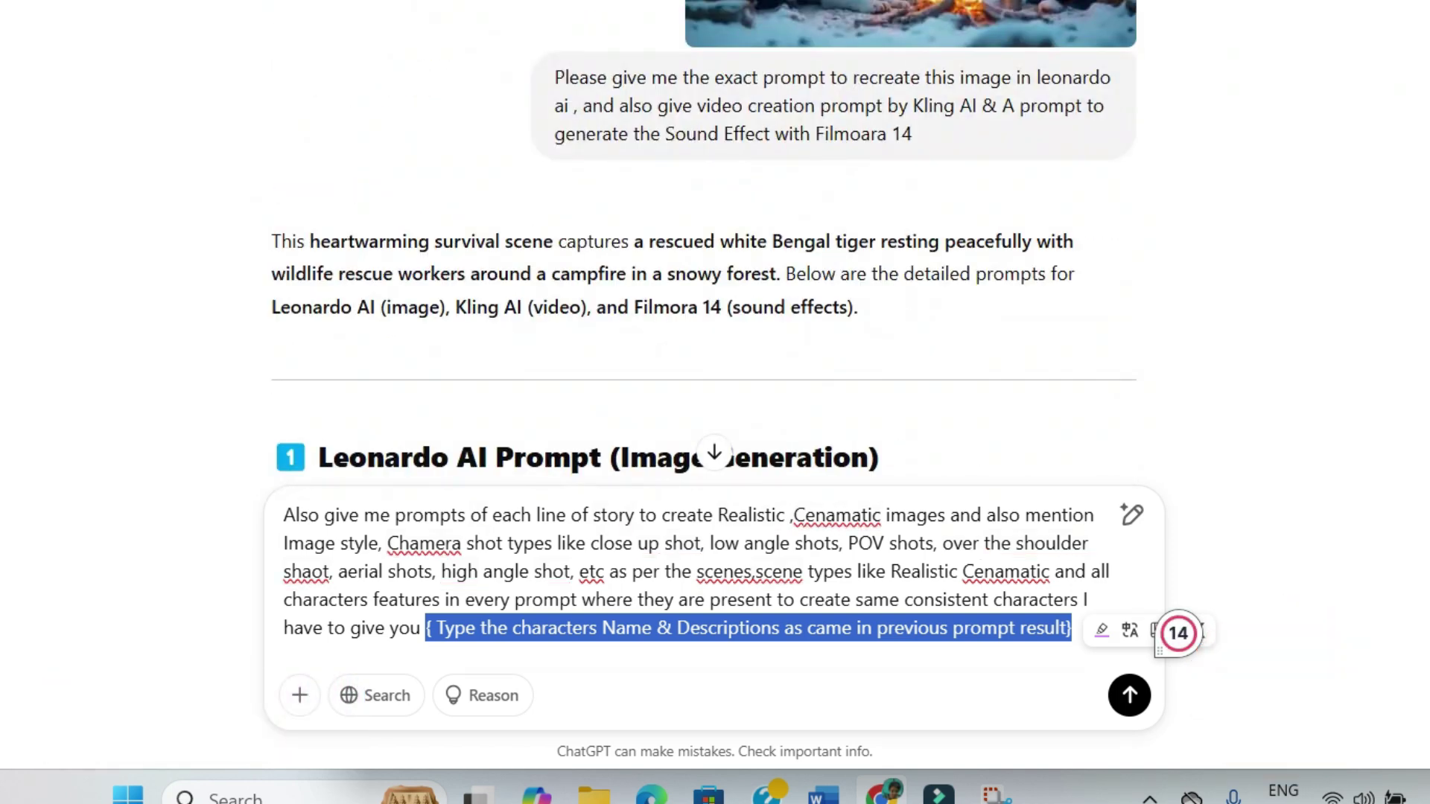
{"action": "scroll", "coordinate": [1178, 633], "scroll_direction": "down", "scroll_amount": 20}
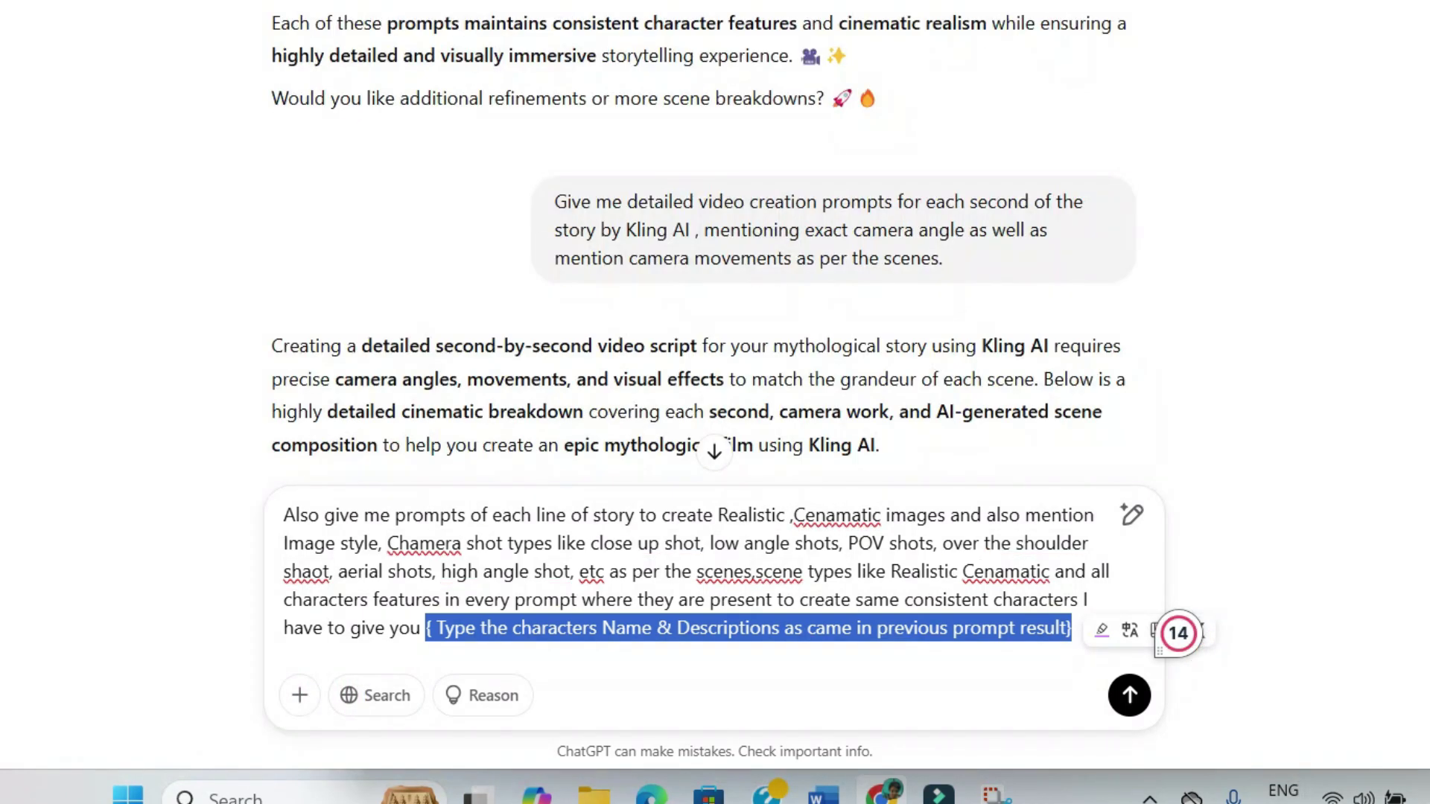
{"action": "scroll", "coordinate": [703, 283], "scroll_direction": "down", "scroll_amount": 5}
{"action": "scroll", "coordinate": [703, 283], "scroll_direction": "up", "scroll_amount": 10}
{"action": "scroll", "coordinate": [658, 231], "scroll_direction": "up", "scroll_amount": 15}
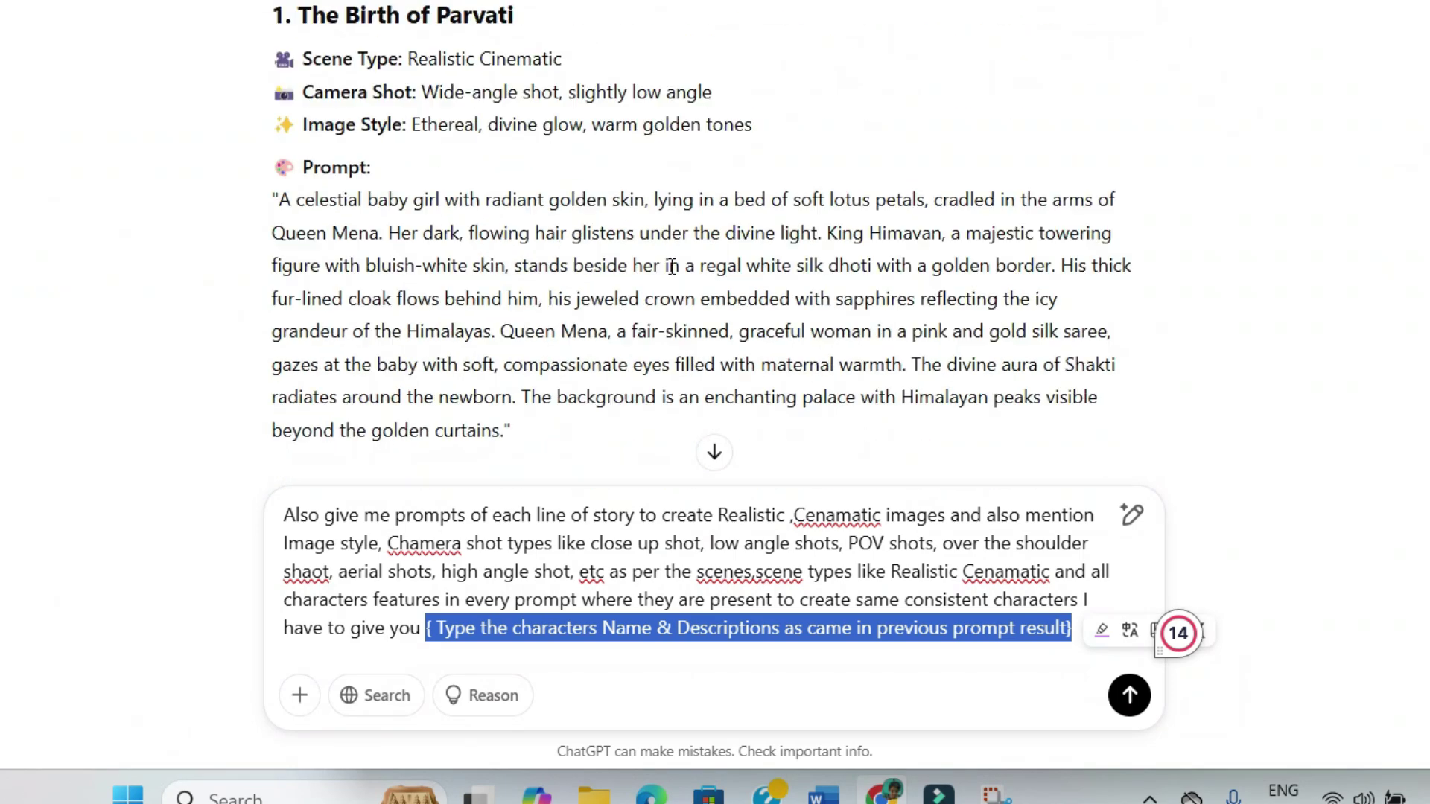
{"action": "scroll", "coordinate": [671, 266], "scroll_direction": "down", "scroll_amount": 6}
{"action": "scroll", "coordinate": [678, 268], "scroll_direction": "up", "scroll_amount": 10}
{"action": "scroll", "coordinate": [681, 266], "scroll_direction": "up", "scroll_amount": 15}
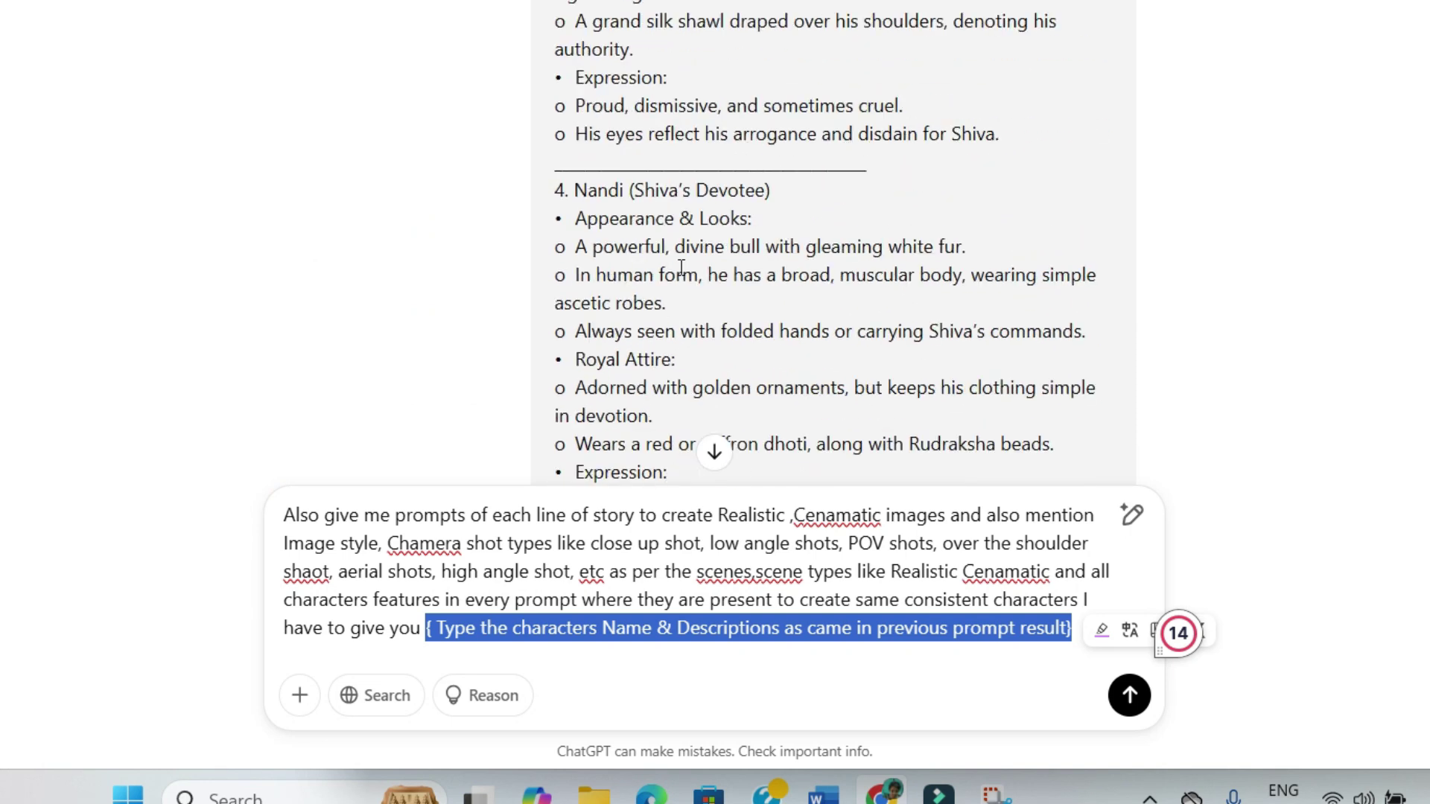
{"action": "scroll", "coordinate": [681, 267], "scroll_direction": "down", "scroll_amount": 2}
{"action": "scroll", "coordinate": [680, 266], "scroll_direction": "up", "scroll_amount": 3}
{"action": "scroll", "coordinate": [681, 266], "scroll_direction": "down", "scroll_amount": 15}
{"action": "scroll", "coordinate": [681, 261], "scroll_direction": "up", "scroll_amount": 6}
{"action": "scroll", "coordinate": [680, 253], "scroll_direction": "up", "scroll_amount": 10}
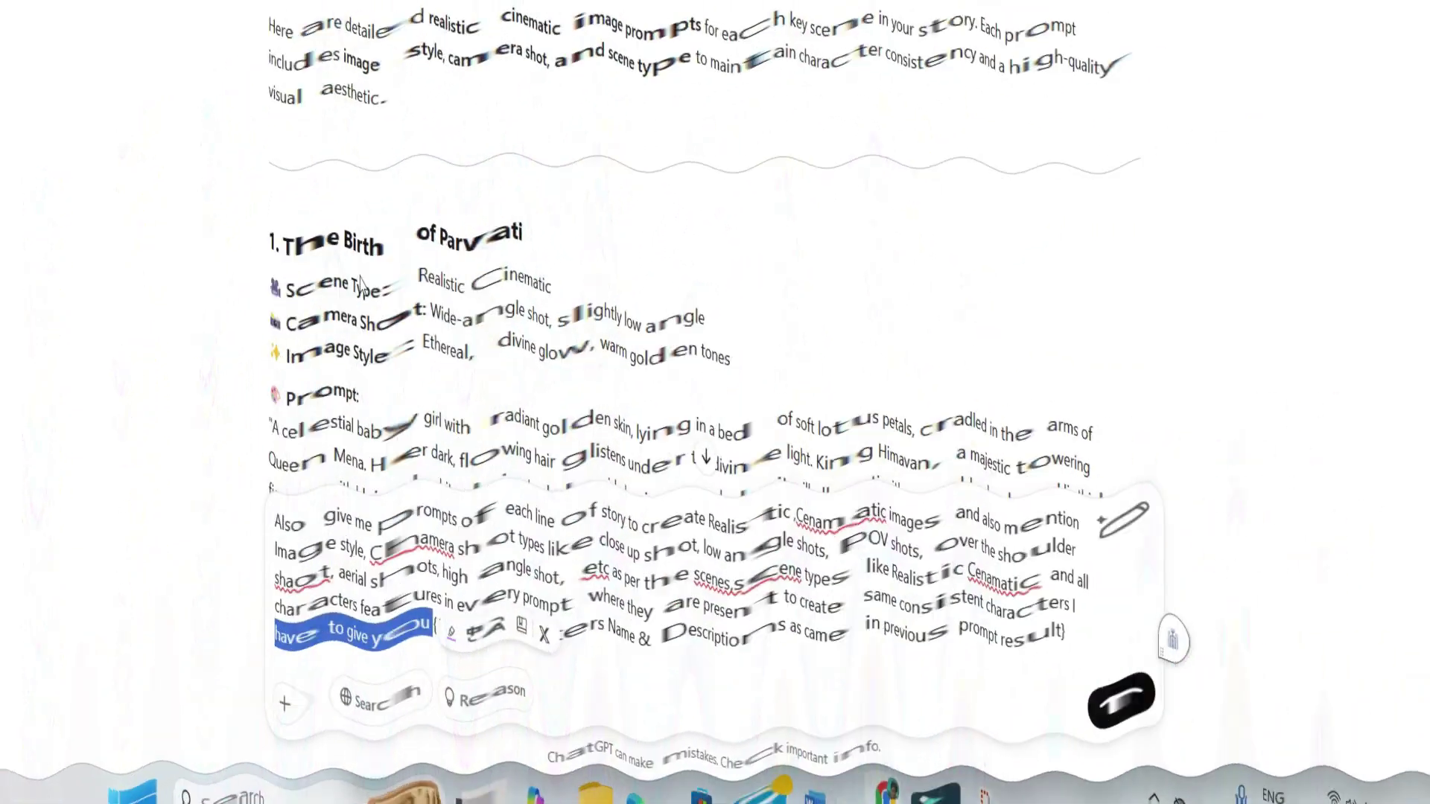
{"action": "scroll", "coordinate": [357, 224], "scroll_direction": "down", "scroll_amount": 7}
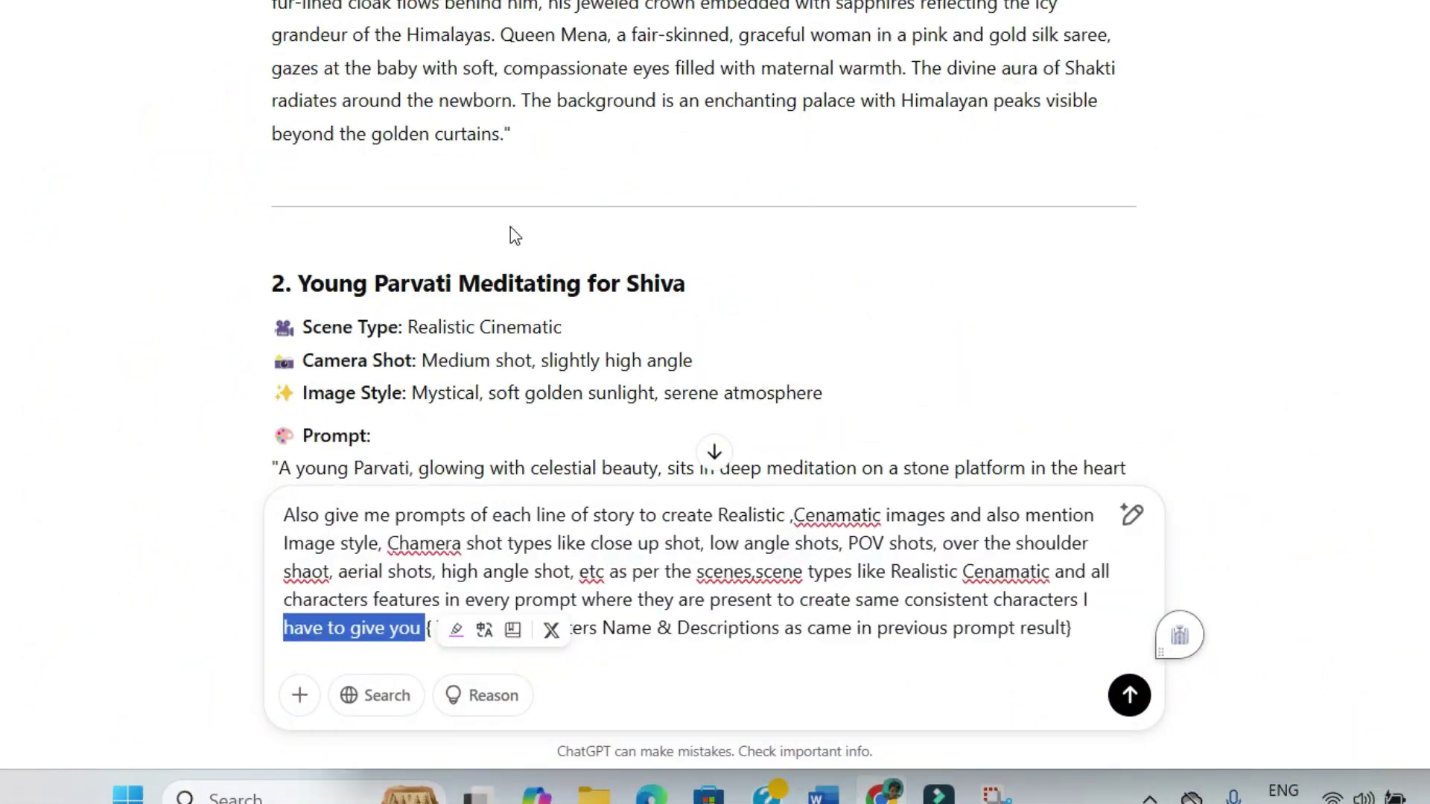
{"action": "scroll", "coordinate": [514, 236], "scroll_direction": "down", "scroll_amount": 20}
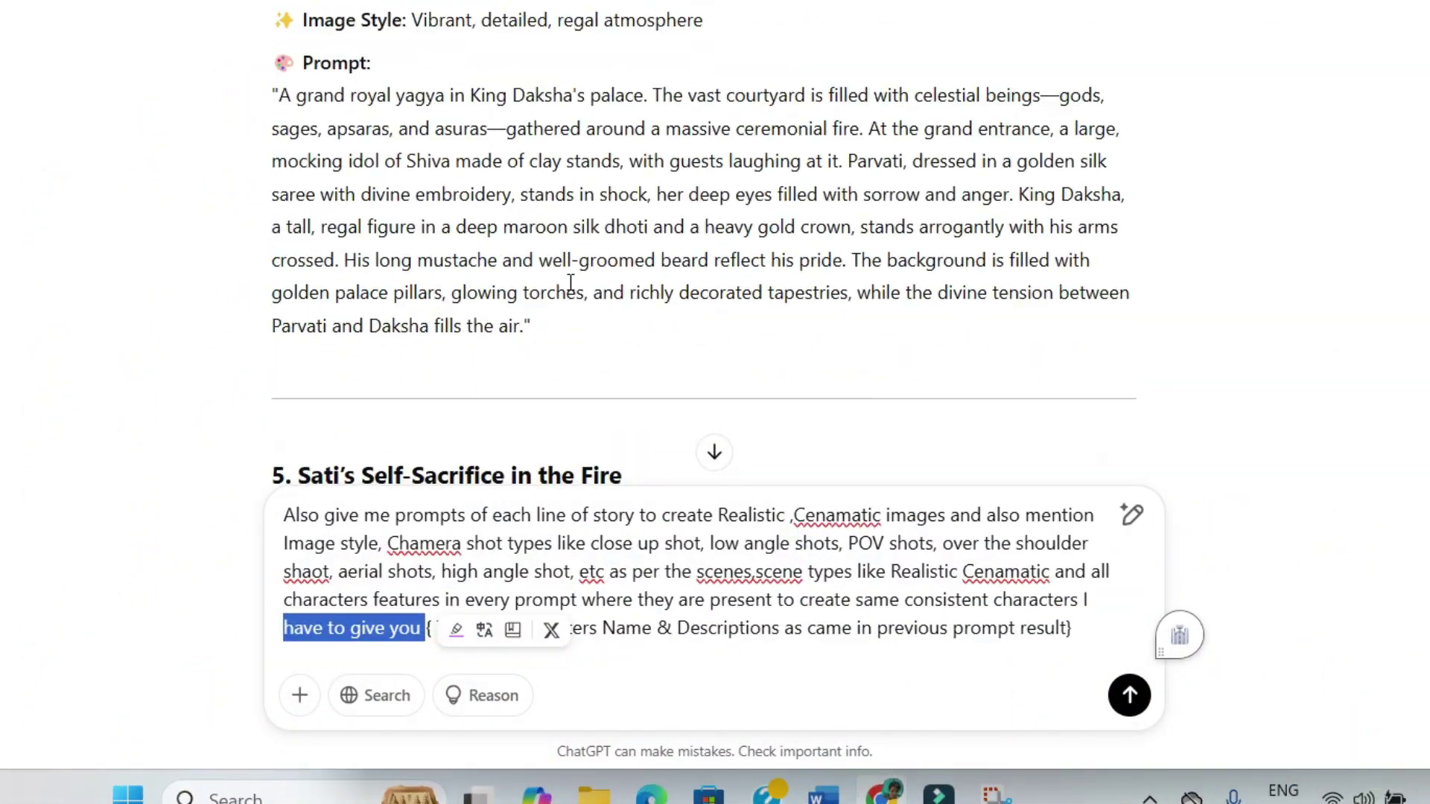
{"action": "scroll", "coordinate": [572, 287], "scroll_direction": "down", "scroll_amount": 20}
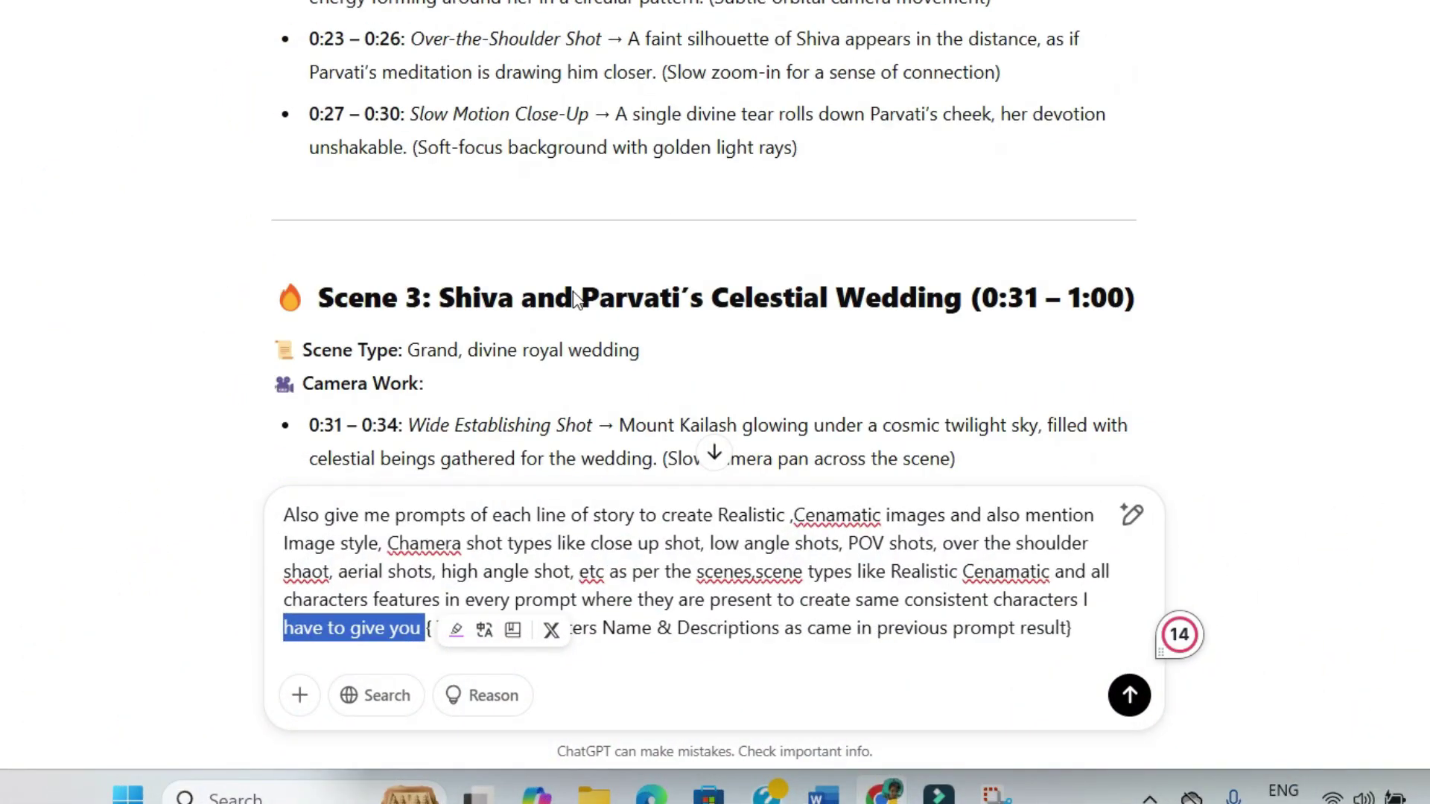
{"action": "scroll", "coordinate": [573, 292], "scroll_direction": "down", "scroll_amount": 20}
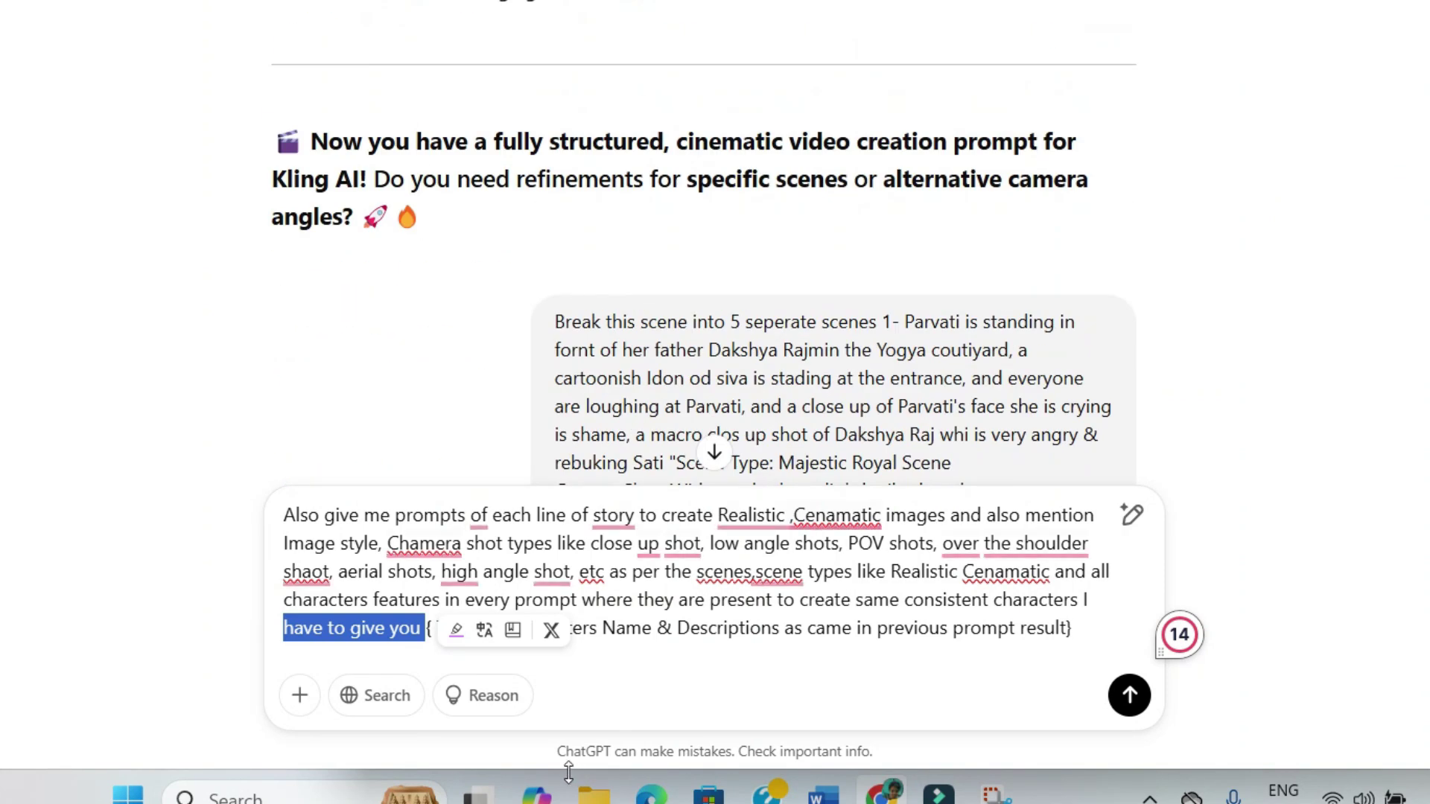
{"action": "scroll", "coordinate": [395, 281], "scroll_direction": "down", "scroll_amount": 10}
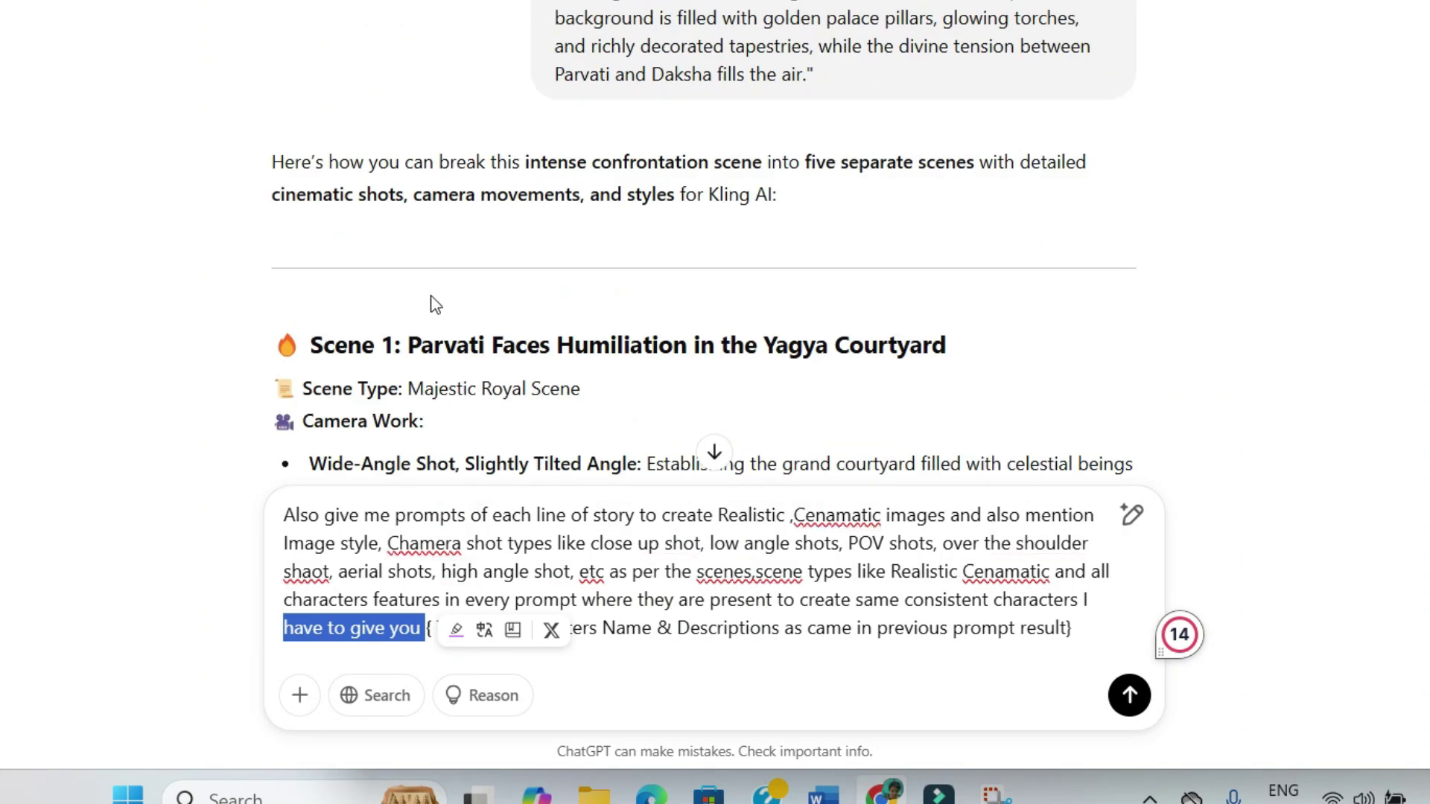
{"action": "scroll", "coordinate": [436, 305], "scroll_direction": "down", "scroll_amount": 20}
{"action": "scroll", "coordinate": [471, 307], "scroll_direction": "down", "scroll_amount": 10}
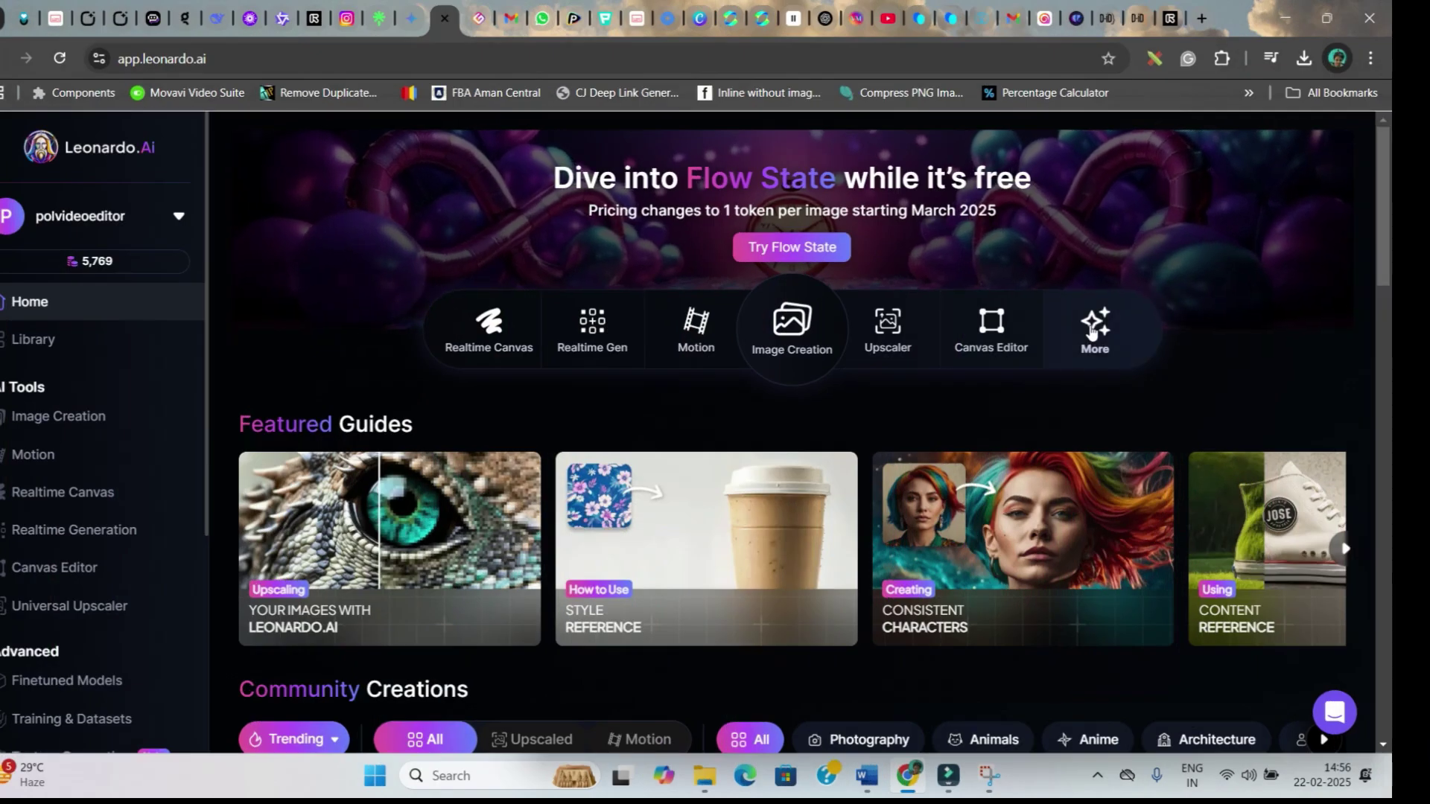
Open Image Creation, check the presets list, and review the Cinematic Kino, 16:9 Large, 2-image settings
{"action": "left_click", "coordinate": [794, 352]}
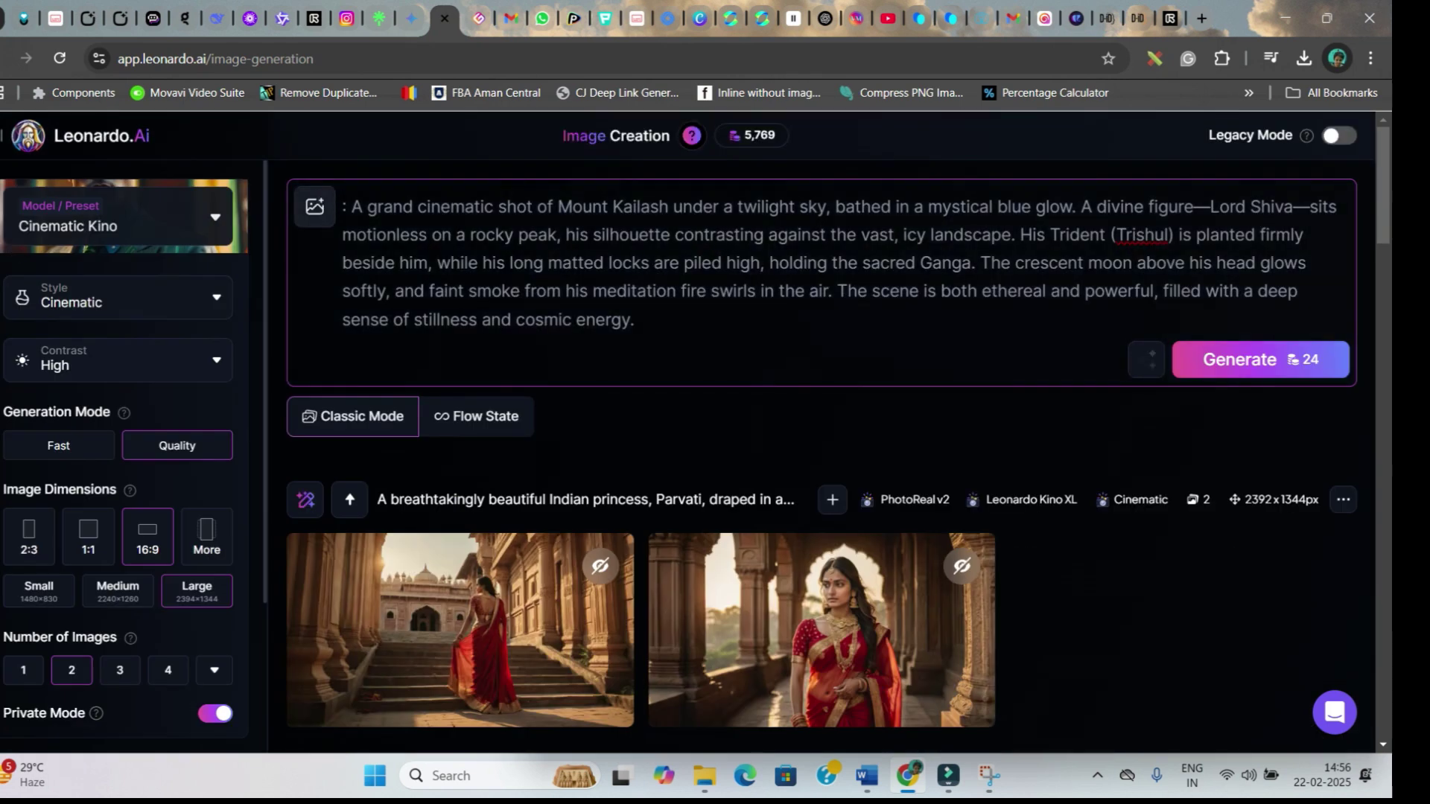
{"action": "left_click", "coordinate": [71, 223]}
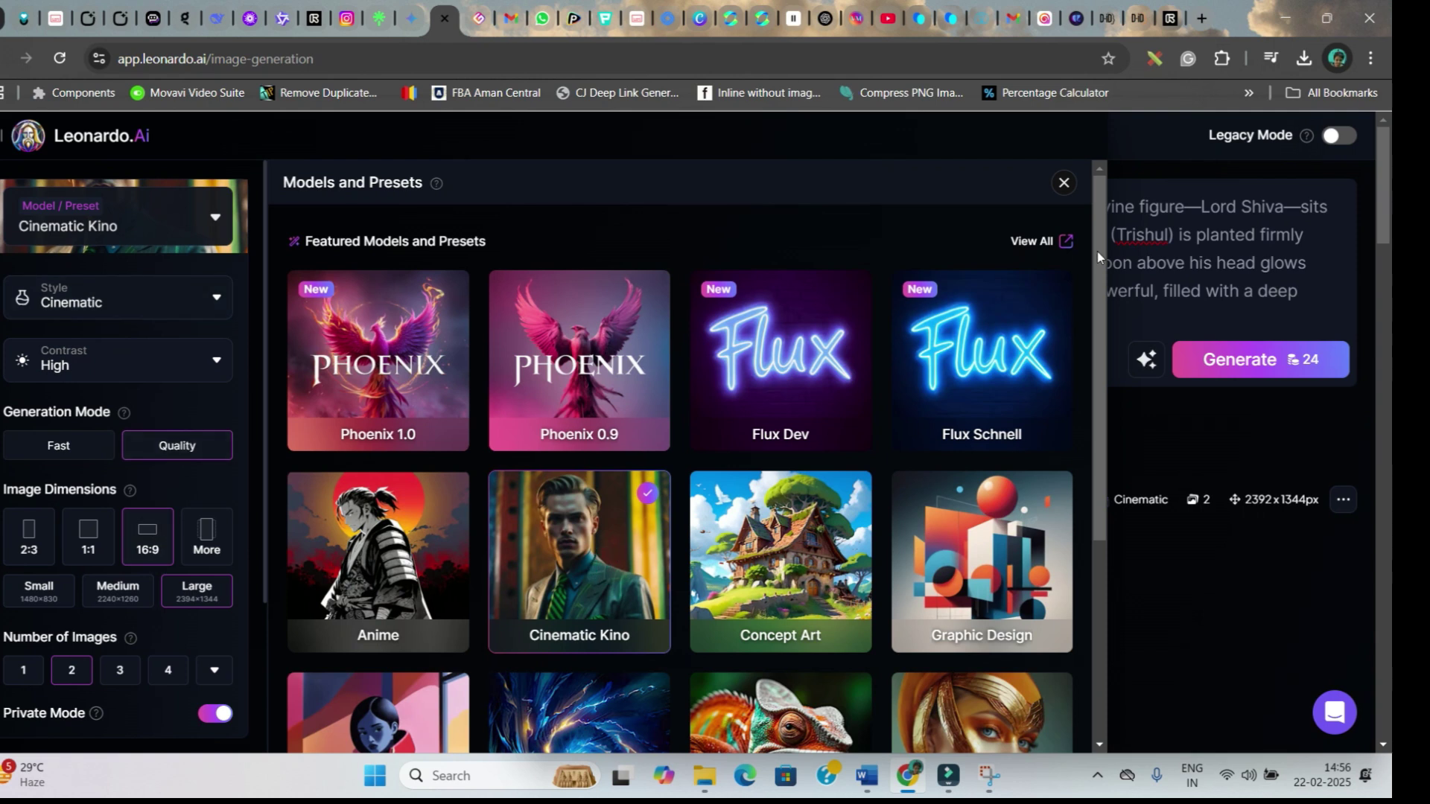
{"action": "left_click", "coordinate": [1058, 183]}
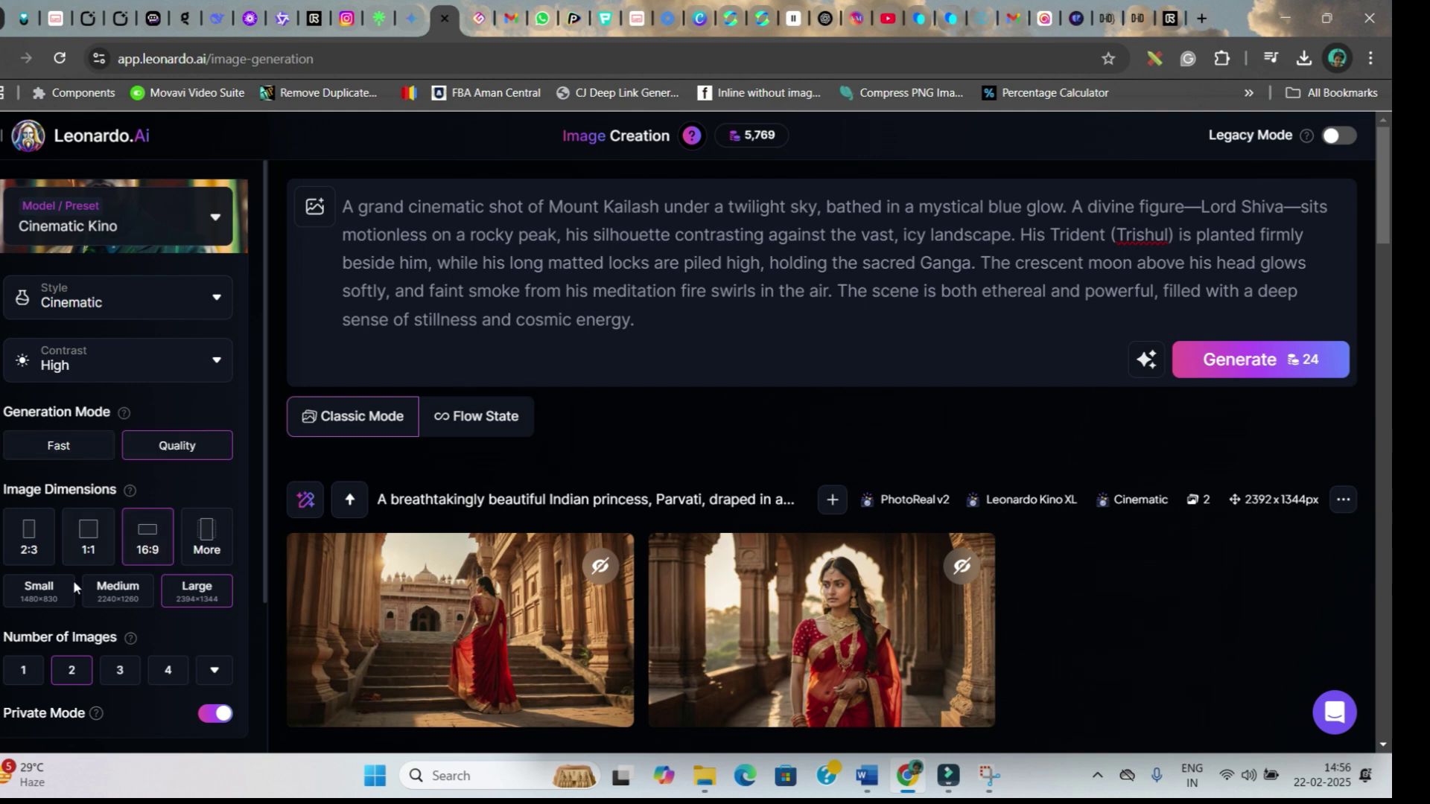
{"action": "scroll", "coordinate": [71, 578], "scroll_direction": "down", "scroll_amount": 2}
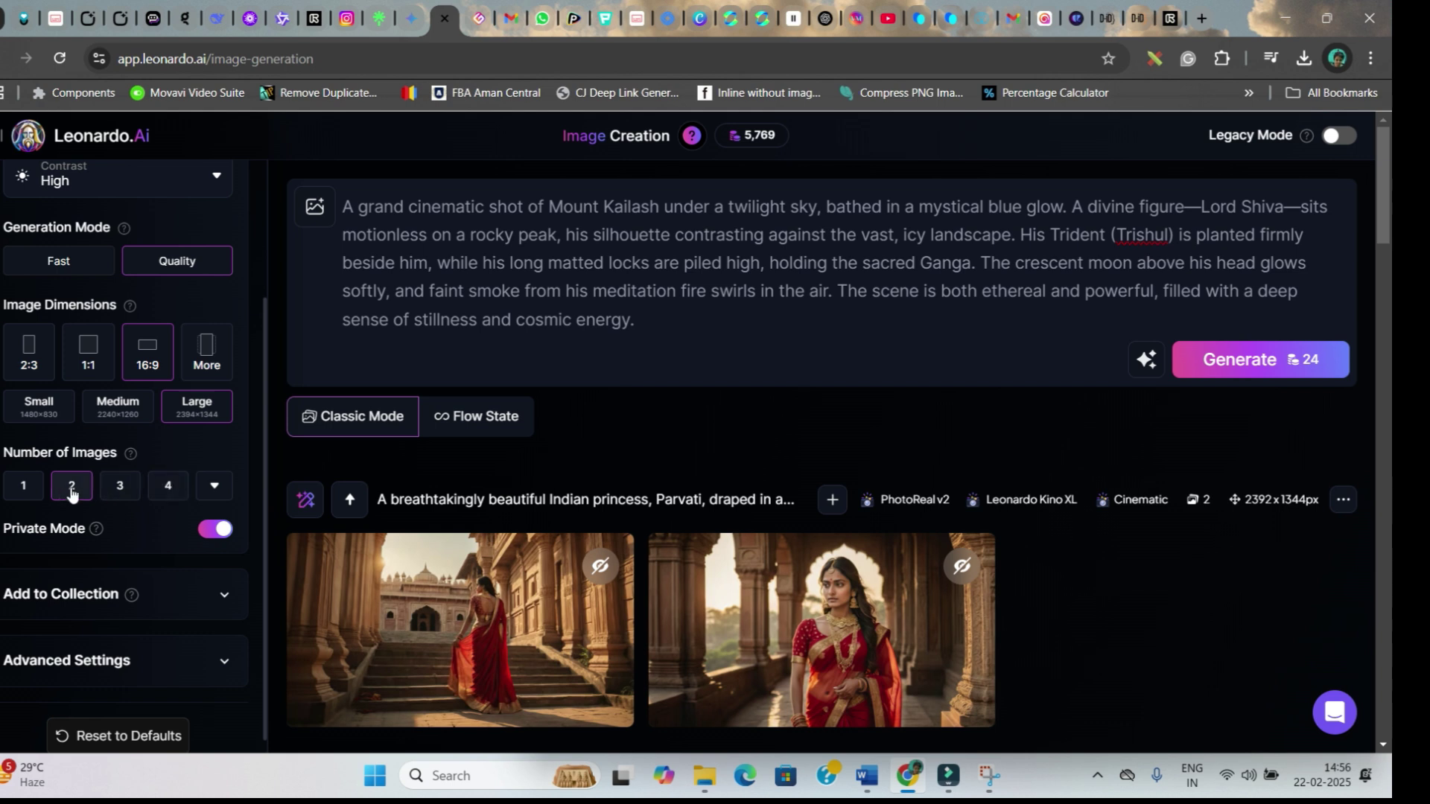
Add the uploaded face image as a Character Reference with High strength
{"action": "left_click", "coordinate": [328, 222]}
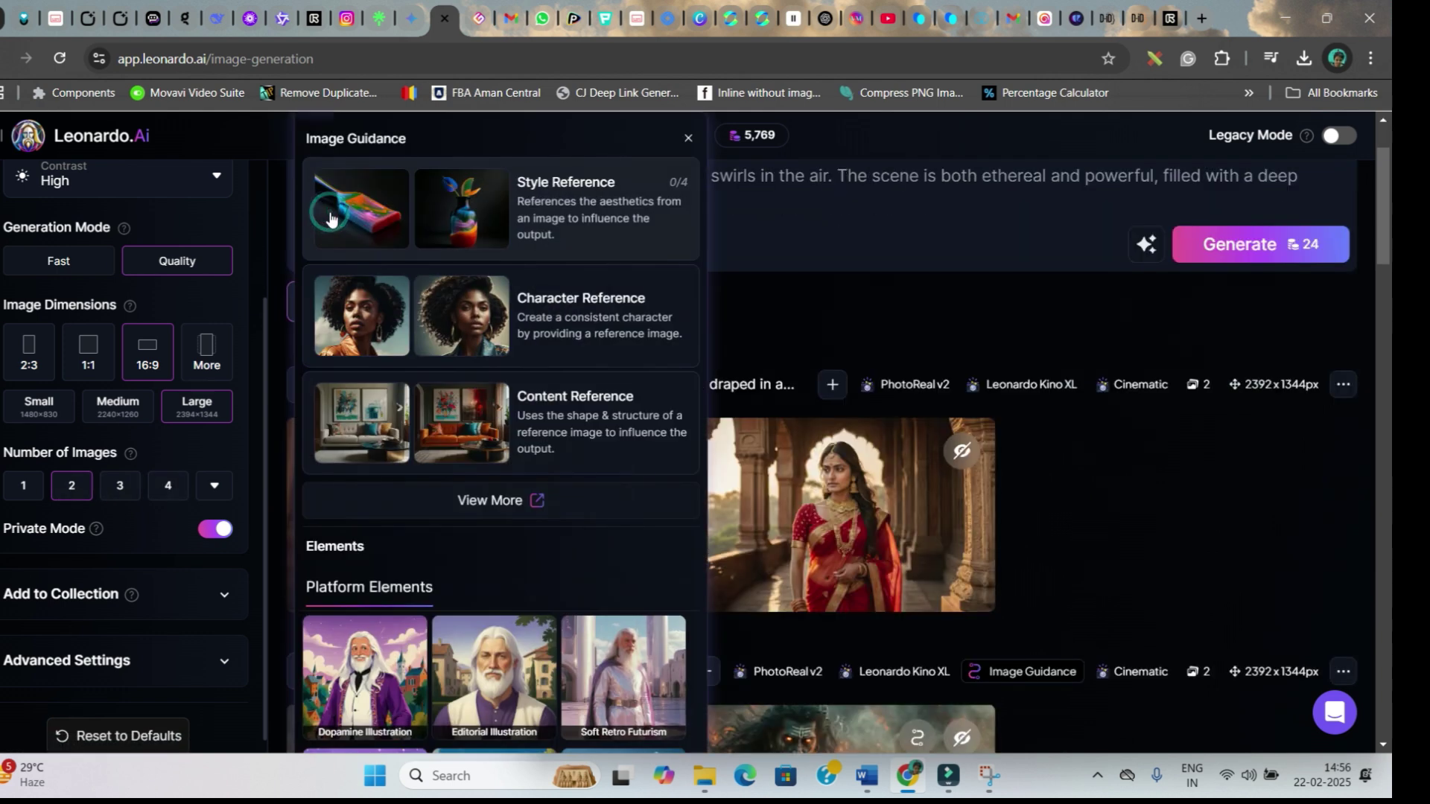
{"action": "left_click", "coordinate": [426, 298]}
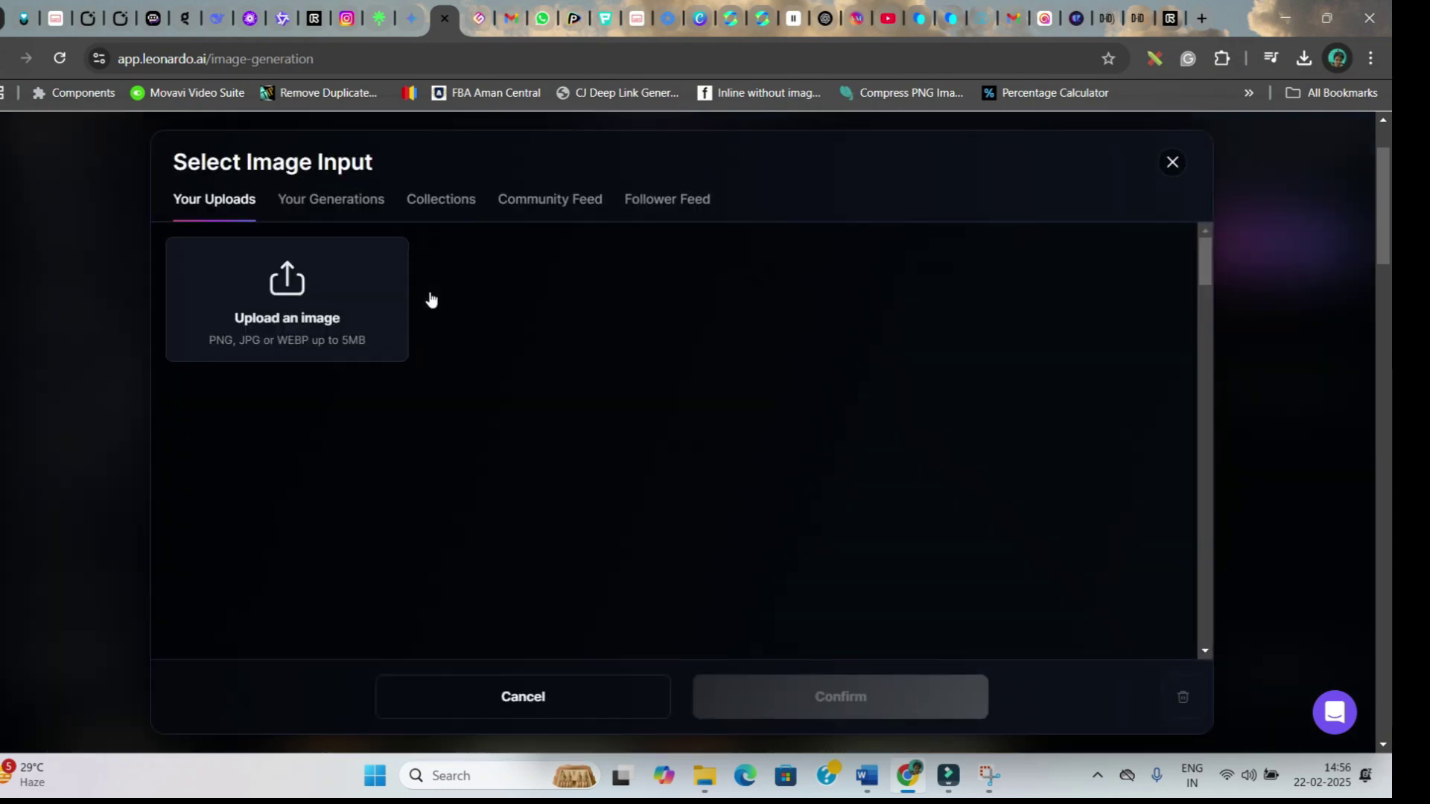
{"action": "left_click", "coordinate": [544, 551]}
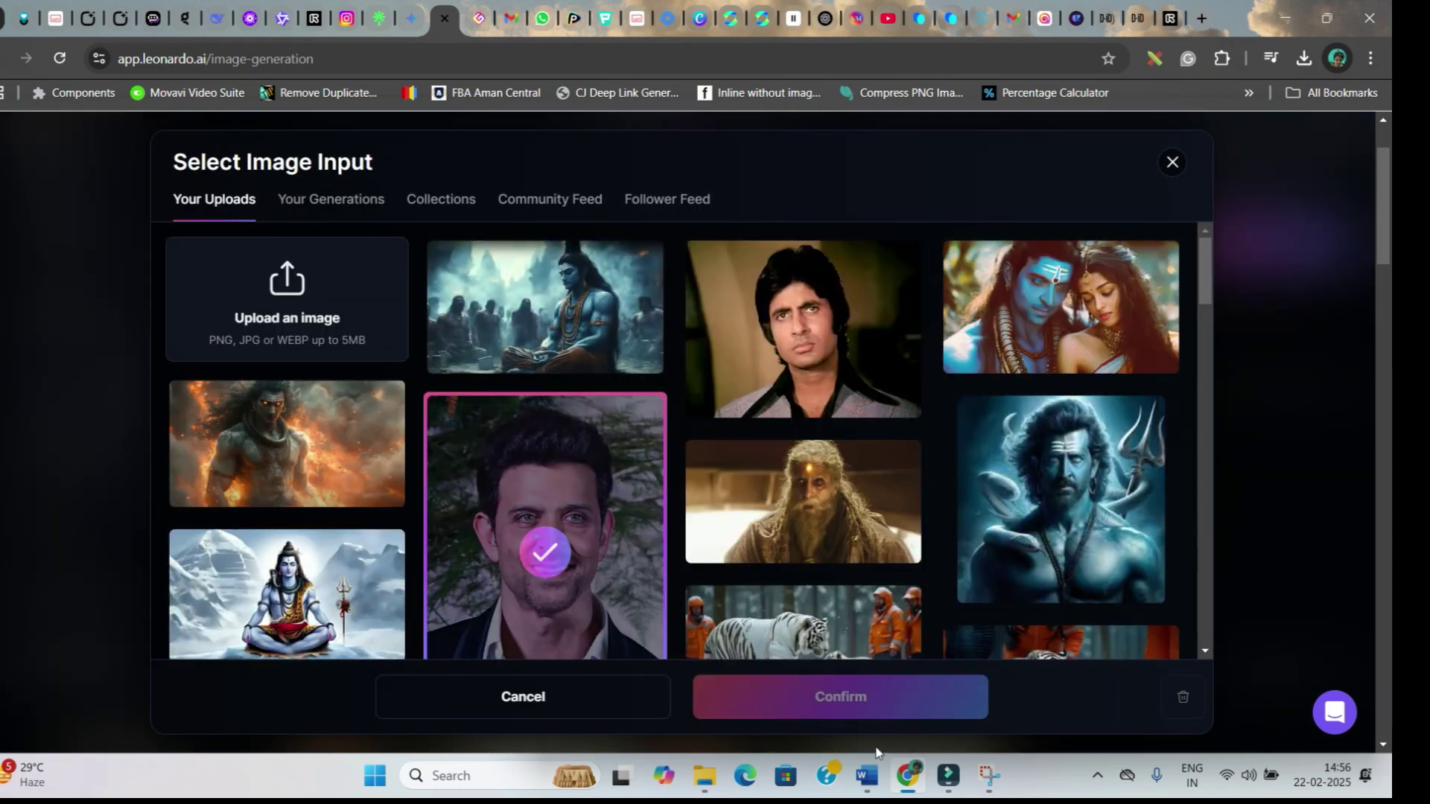
{"action": "left_click", "coordinate": [856, 713]}
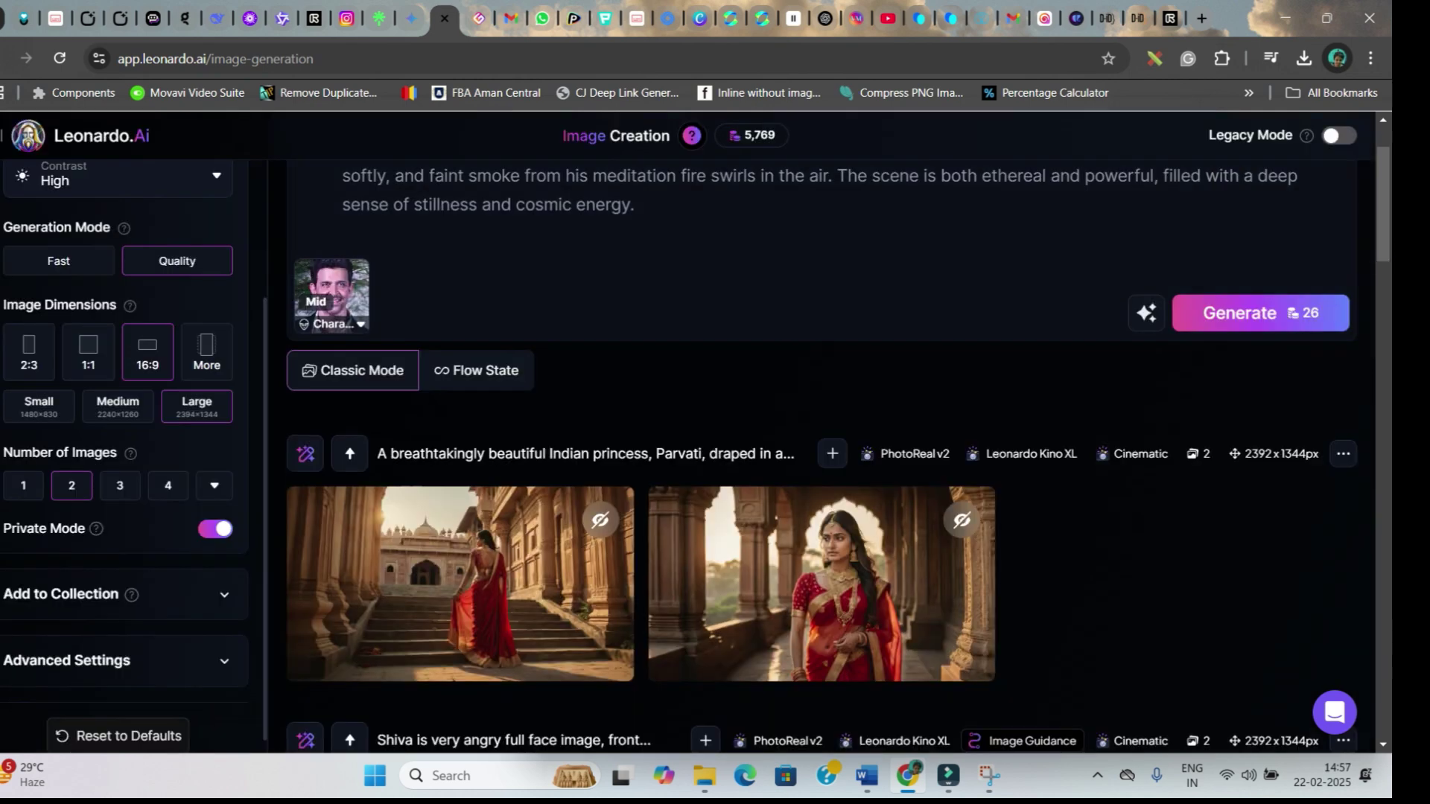
{"action": "scroll", "coordinate": [838, 456], "scroll_direction": "up", "scroll_amount": 2}
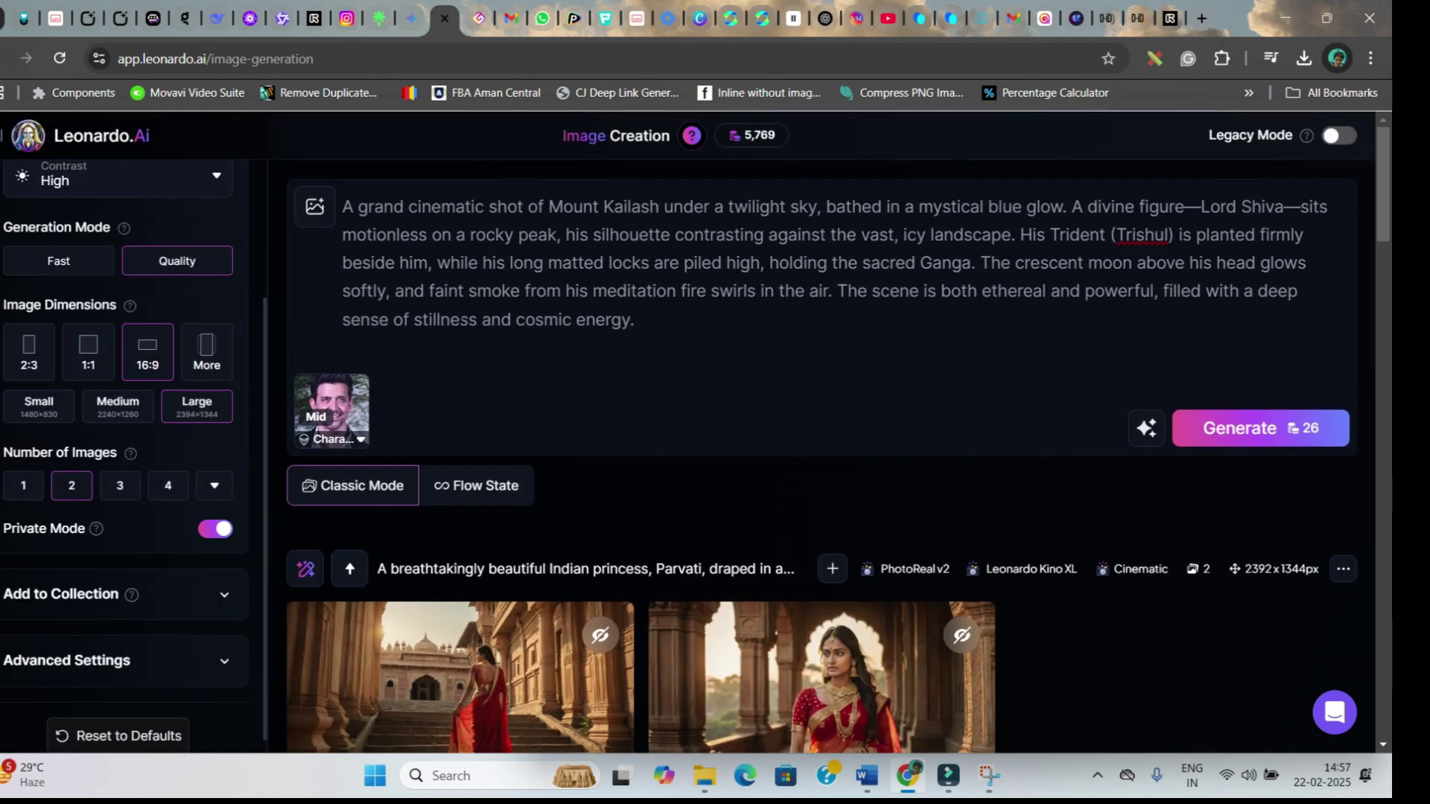
{"action": "left_click", "coordinate": [331, 406]}
{"action": "left_click", "coordinate": [540, 538]}
{"action": "left_click", "coordinate": [479, 396]}
Generate the Mount Kailash Shiva images and scroll down to view the results
{"action": "left_click", "coordinate": [1258, 428]}
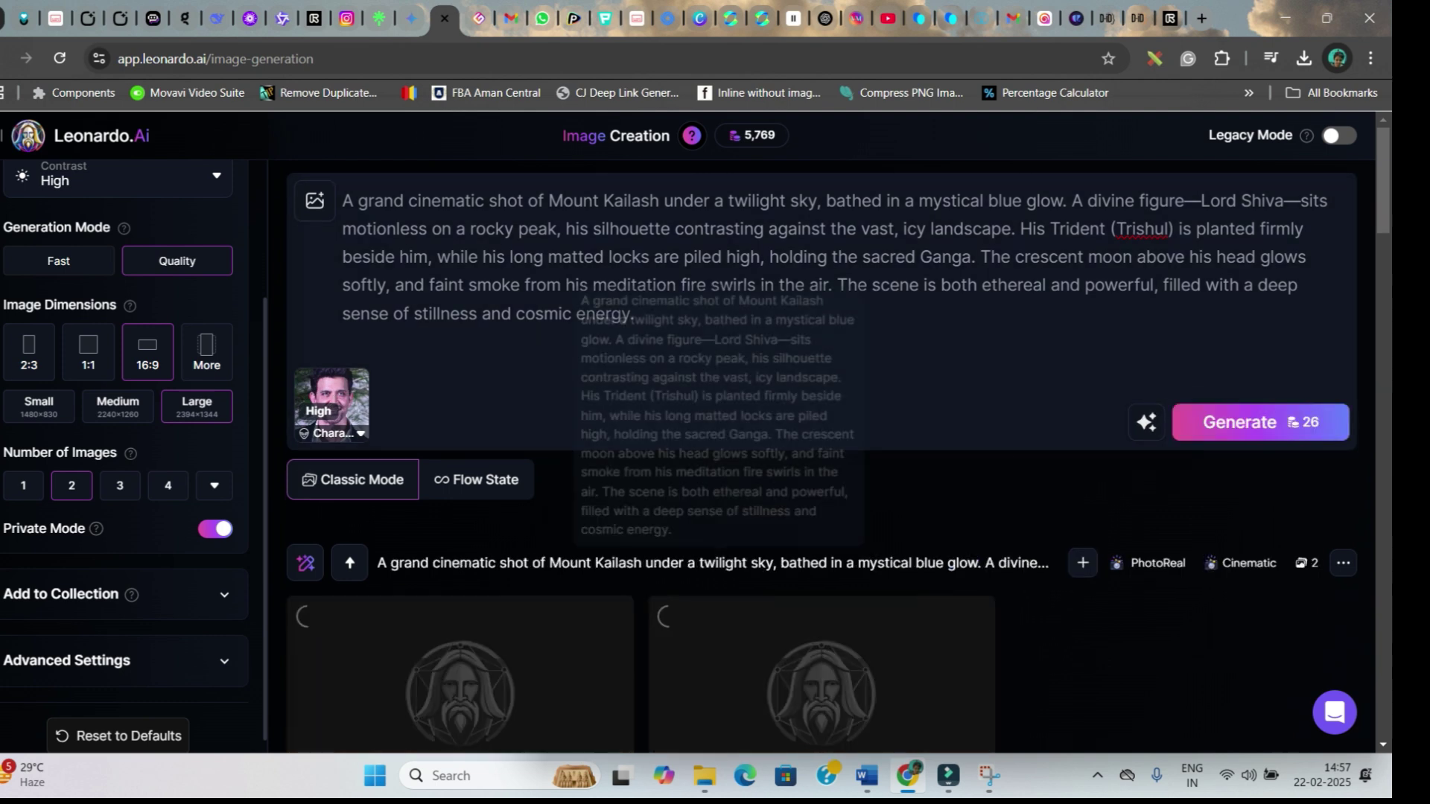
{"action": "scroll", "coordinate": [749, 553], "scroll_direction": "down", "scroll_amount": 3}
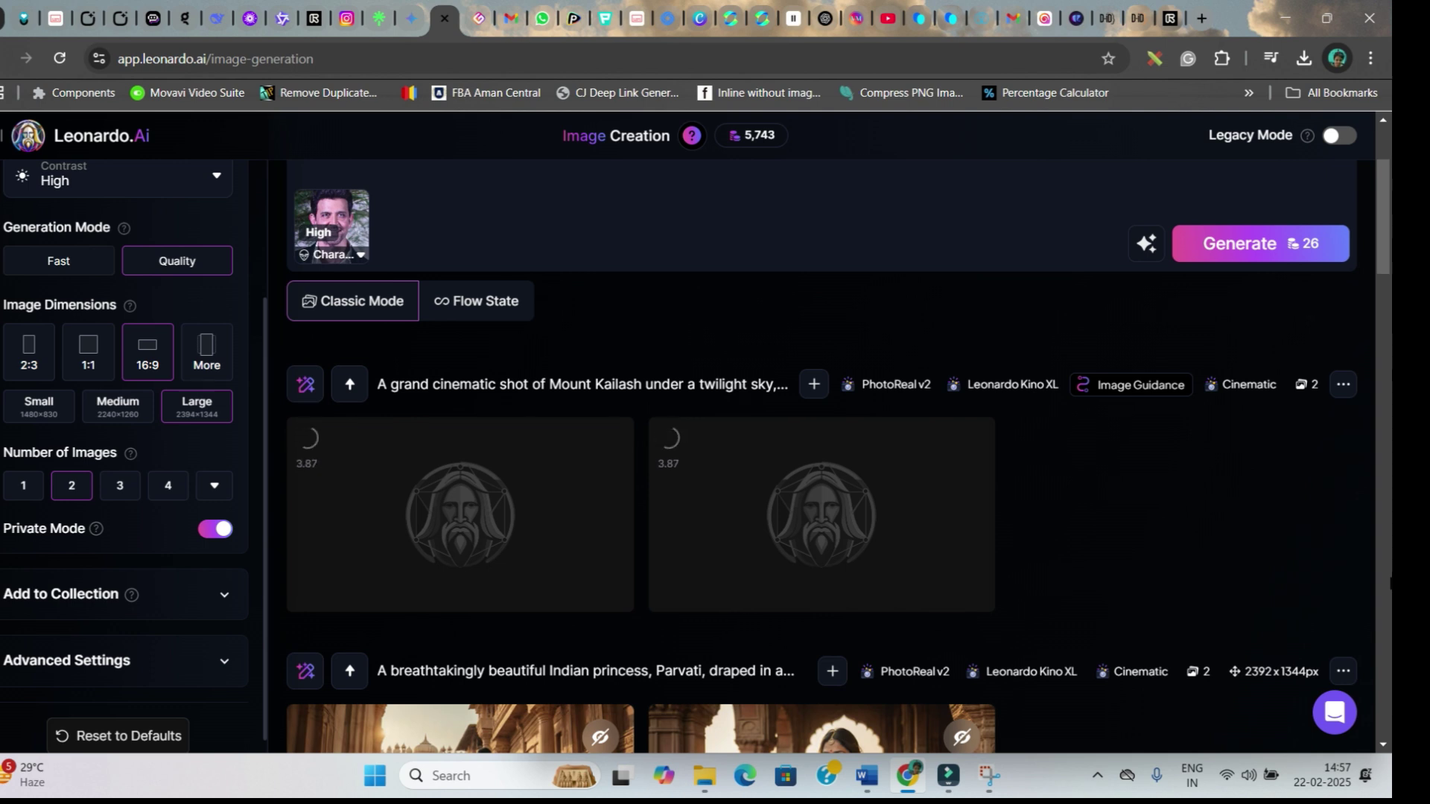
{"action": "scroll", "coordinate": [819, 447], "scroll_direction": "down", "scroll_amount": 8}
{"action": "scroll", "coordinate": [782, 587], "scroll_direction": "down", "scroll_amount": 20}
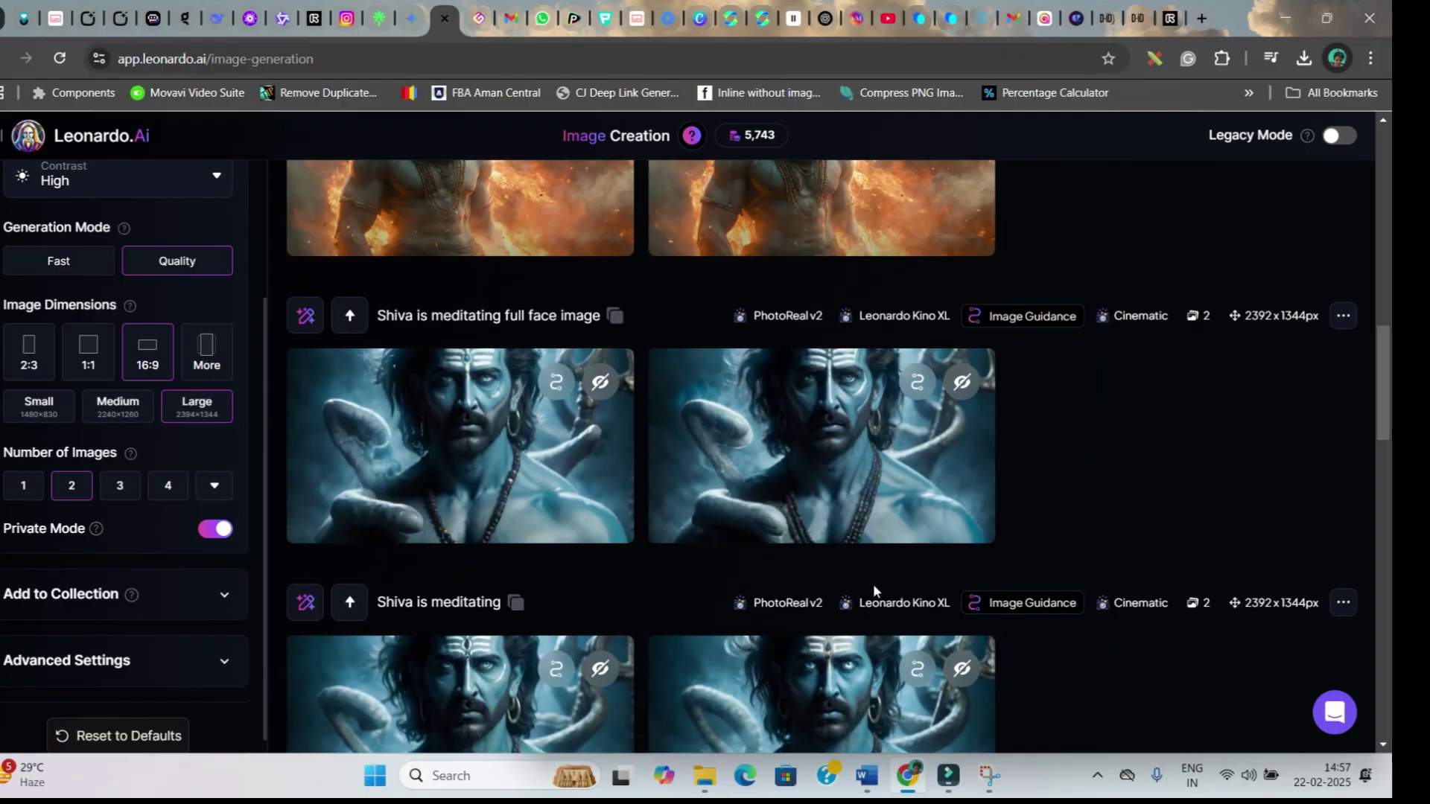
{"action": "scroll", "coordinate": [875, 591], "scroll_direction": "up", "scroll_amount": 15}
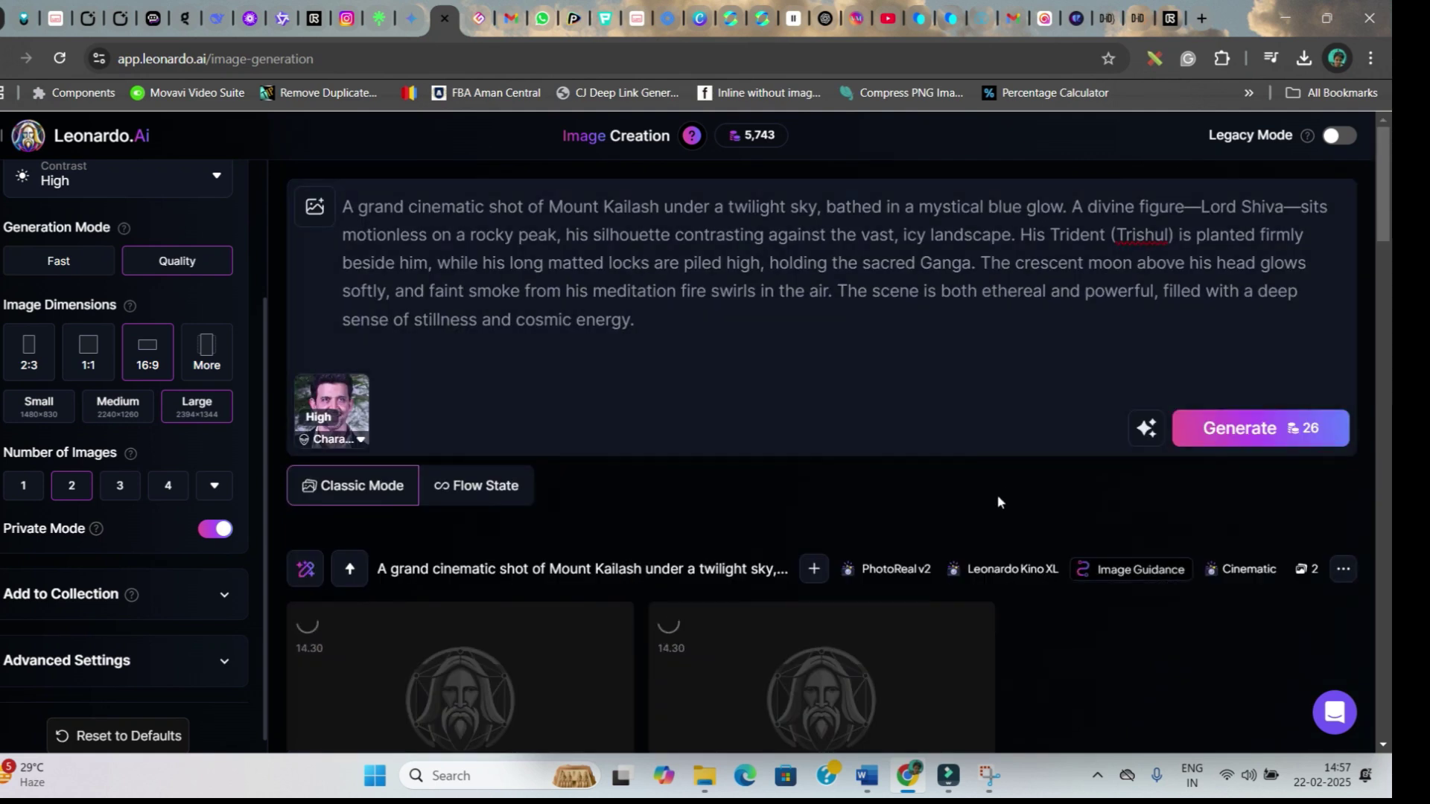
{"action": "scroll", "coordinate": [744, 533], "scroll_direction": "down", "scroll_amount": 7}
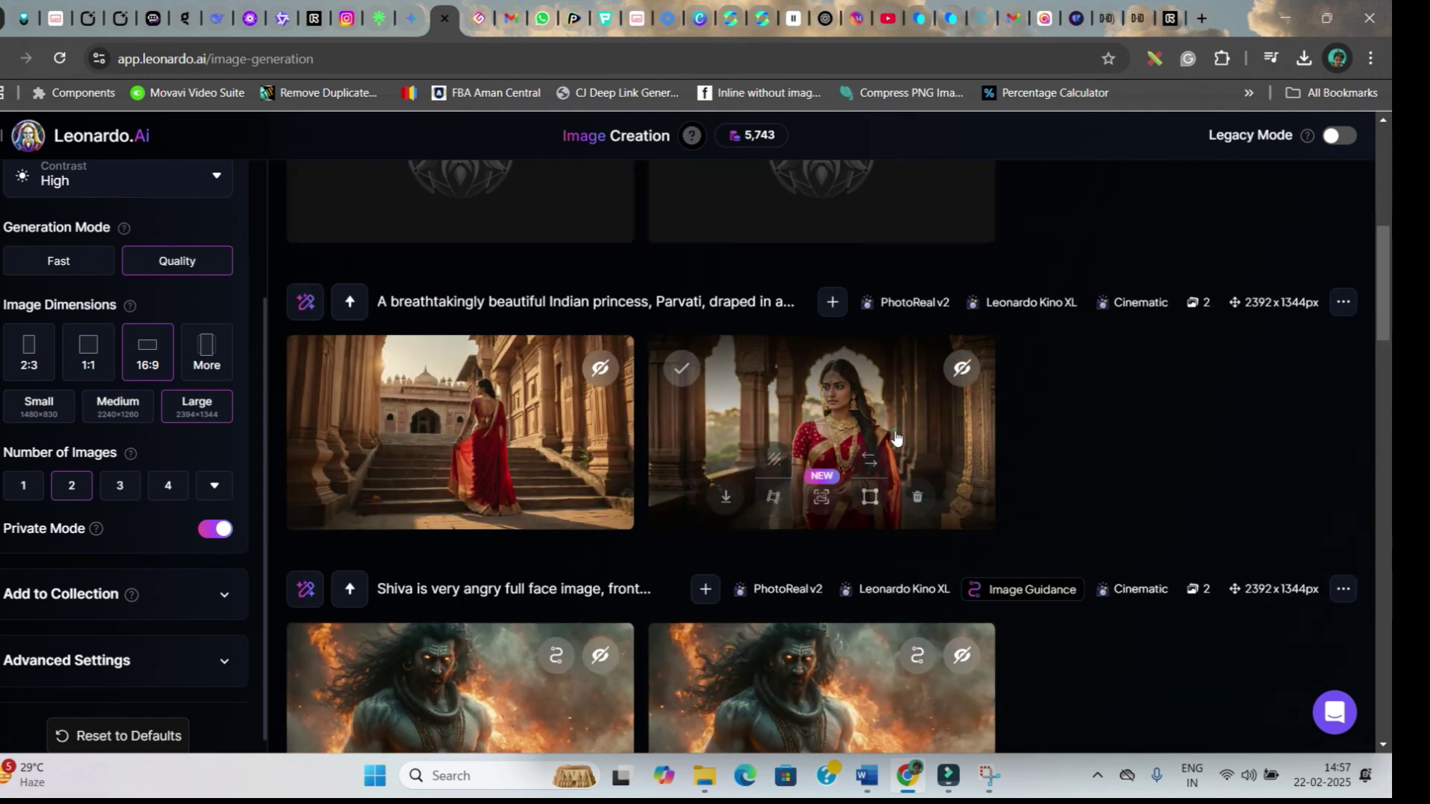
{"action": "left_click", "coordinate": [879, 489]}
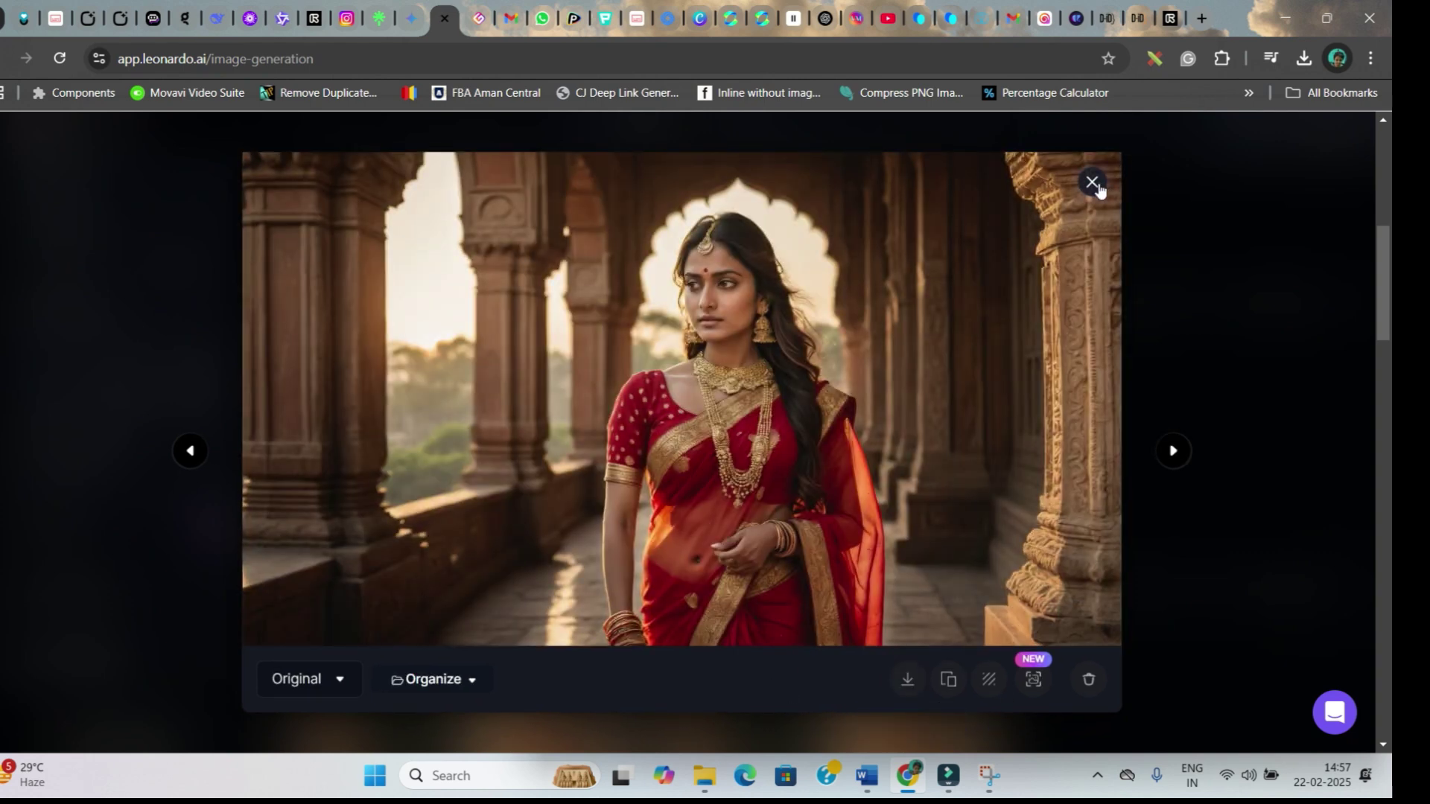
{"action": "left_click", "coordinate": [1325, 266]}
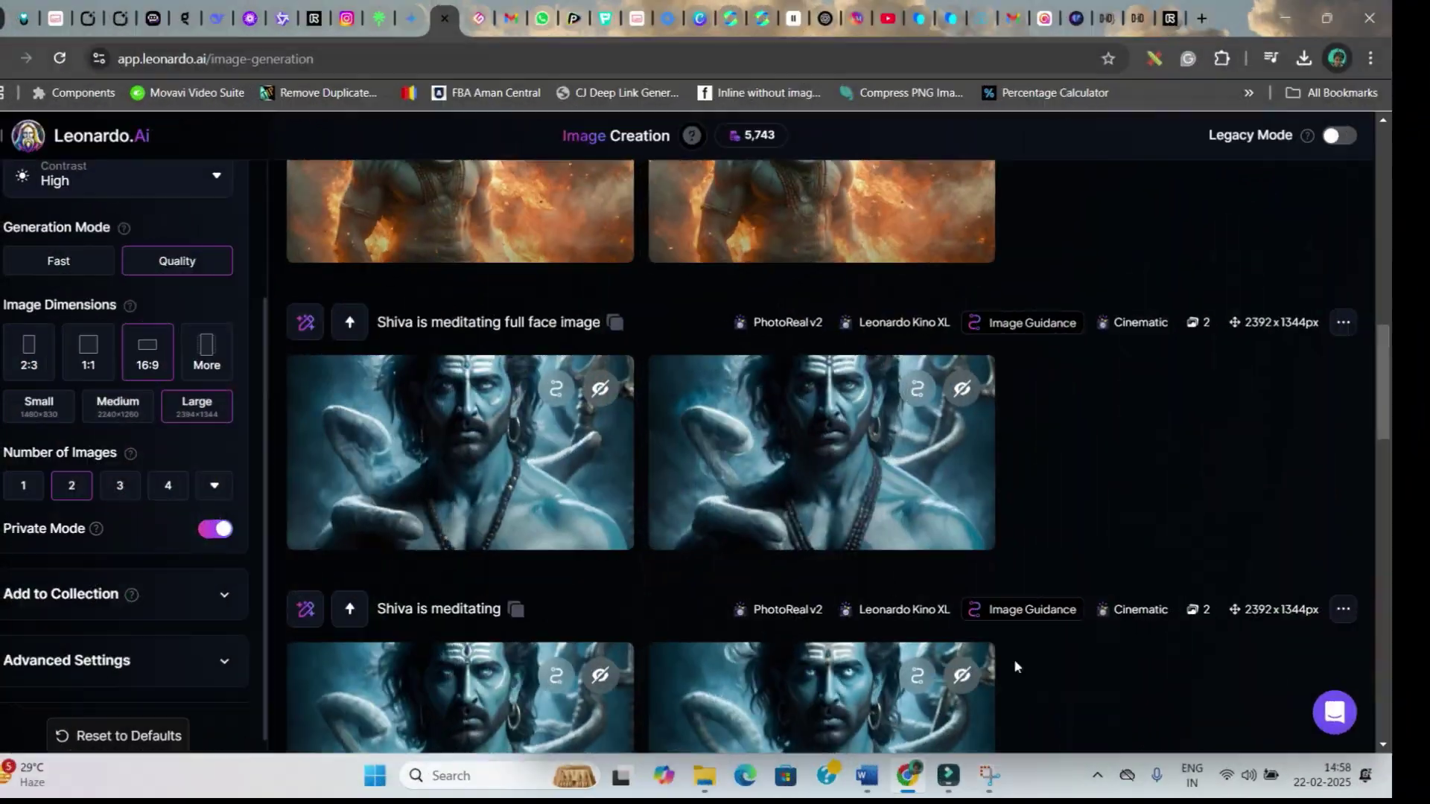
Look over the Shiva image rows, then switch to Word at the 3A Parvati-in-awe prompt
{"action": "mouse_move", "coordinate": [784, 371]}
{"action": "scroll", "coordinate": [1299, 462], "scroll_direction": "up", "scroll_amount": 1}
{"action": "mouse_move", "coordinate": [674, 233]}
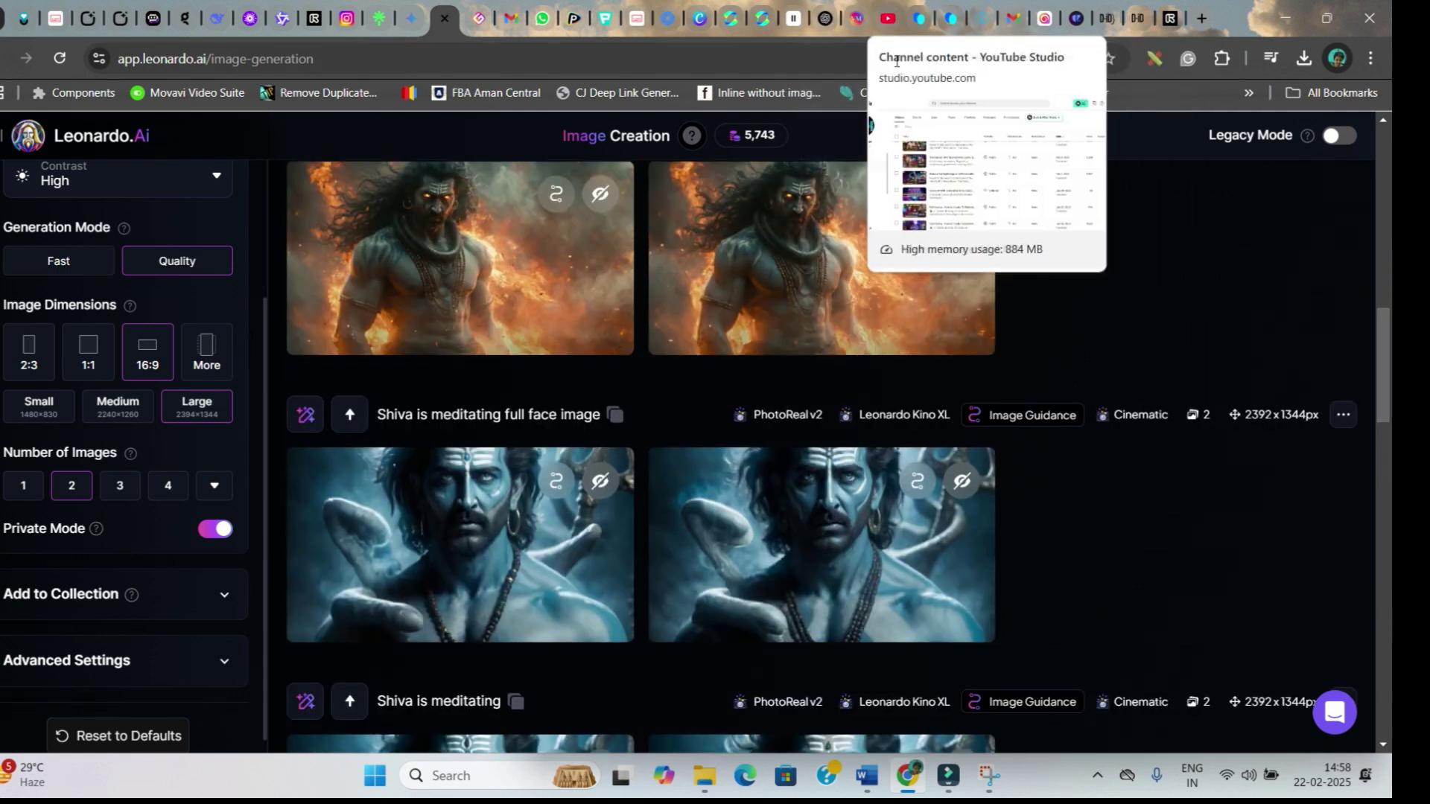
{"action": "key", "text": "alt+Tab"}
{"action": "scroll", "coordinate": [1203, 406], "scroll_direction": "down", "scroll_amount": 5}
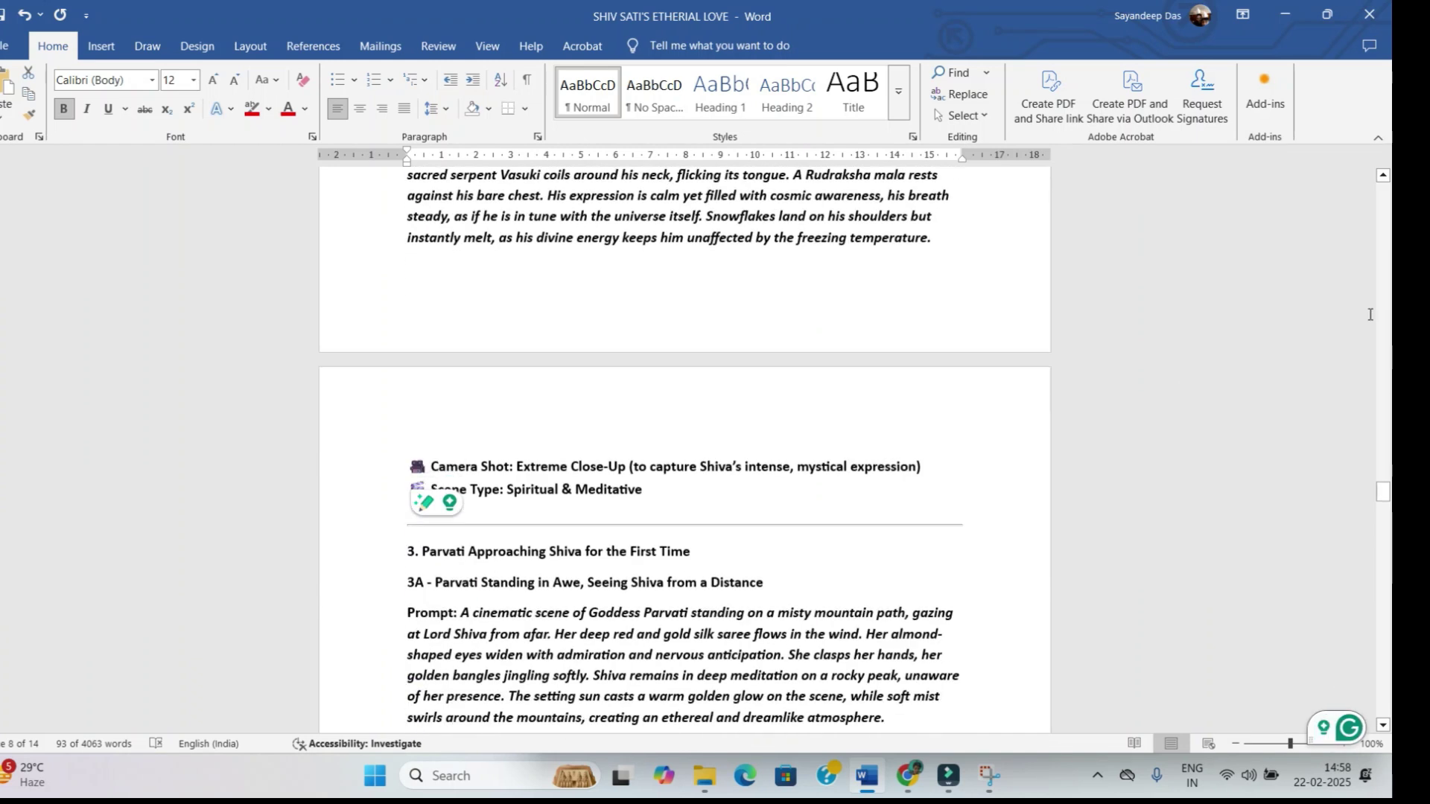
Scroll Word to the Scene 3 shot breakdown with 3A camera angles and VFX cues
{"action": "left_click_drag", "start_coordinate": [1382, 502], "coordinate": [1384, 626]}
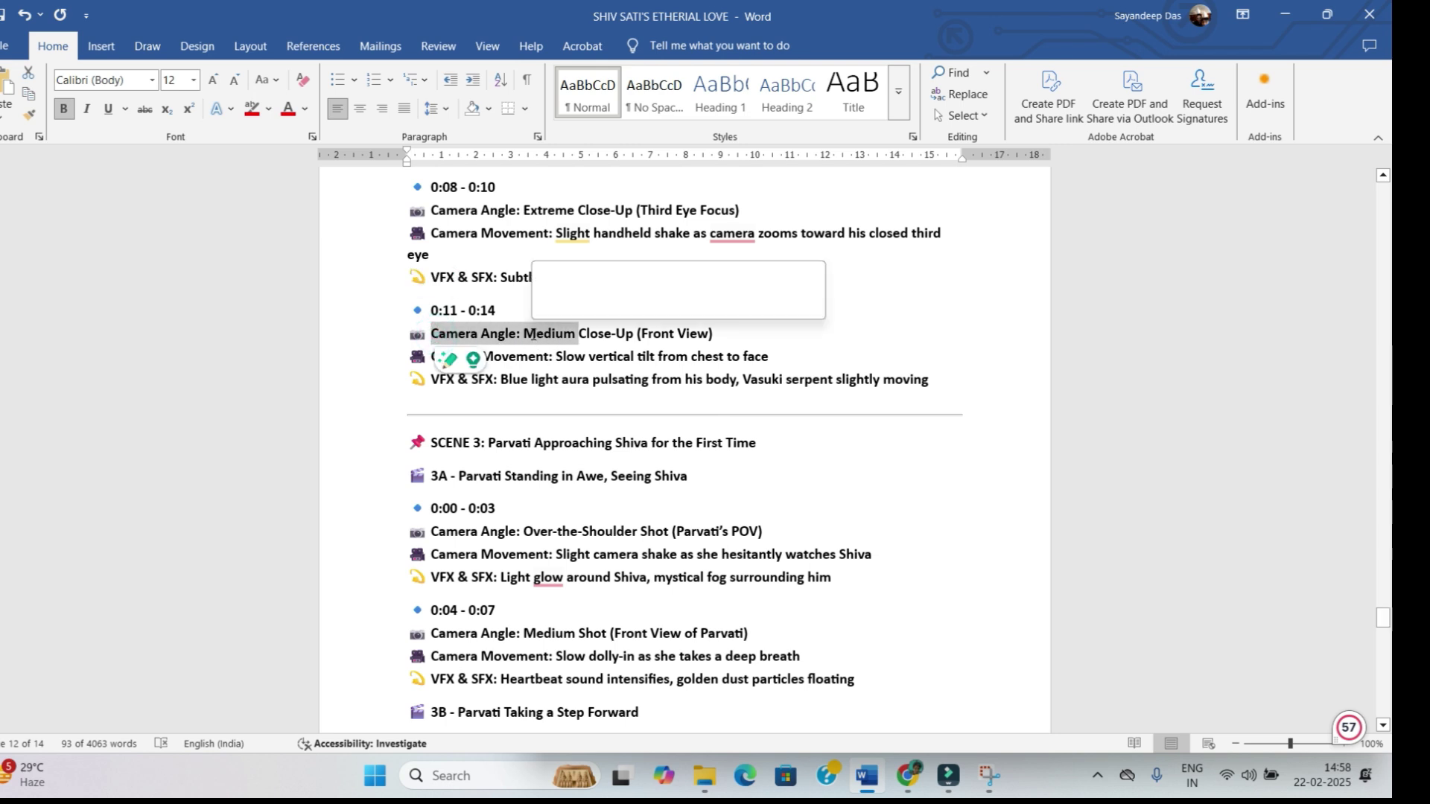
{"action": "left_click", "coordinate": [507, 372]}
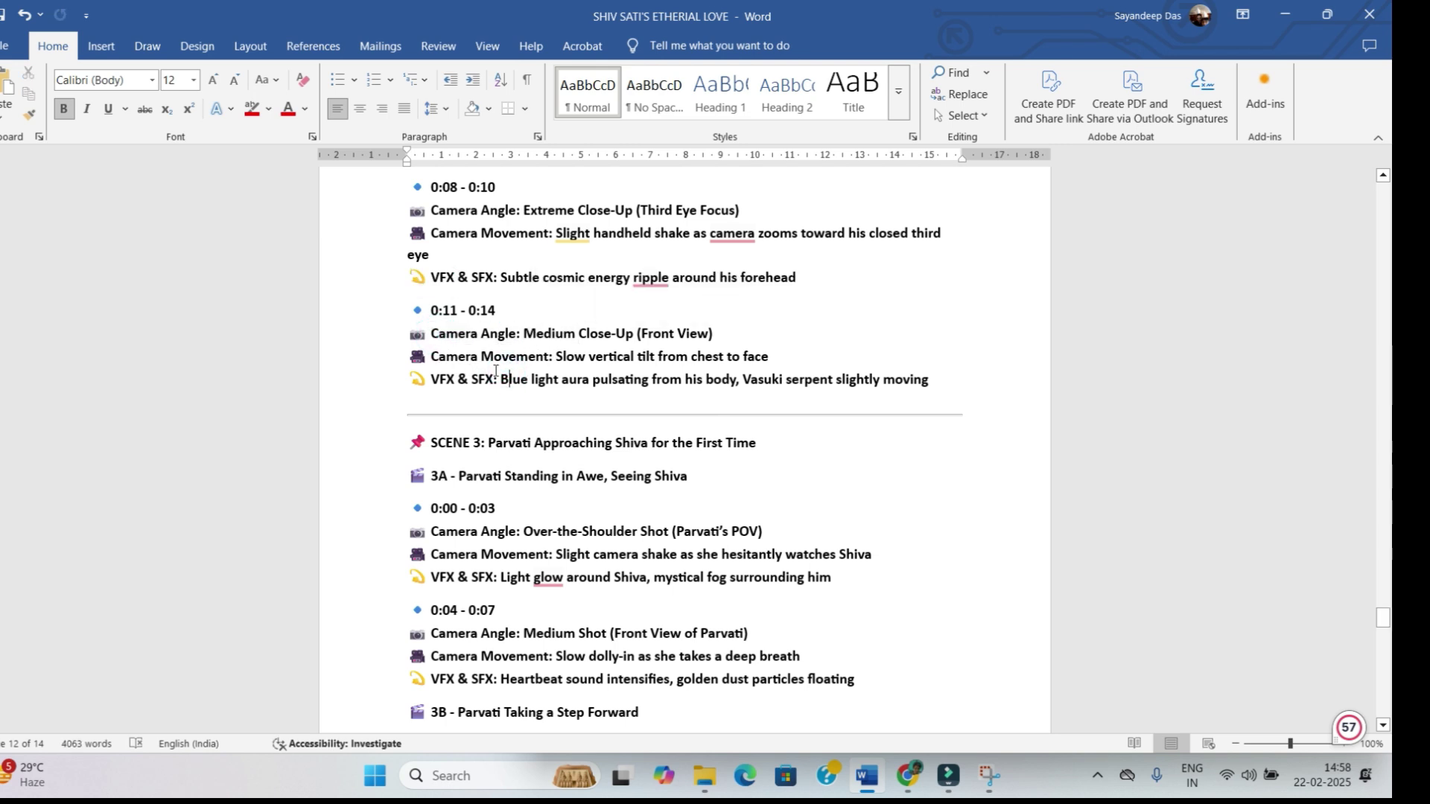
Go from the Kling AI home dashboard to AI Videos in frame-based Image to Video mode
{"action": "key", "text": "alt+Tab"}
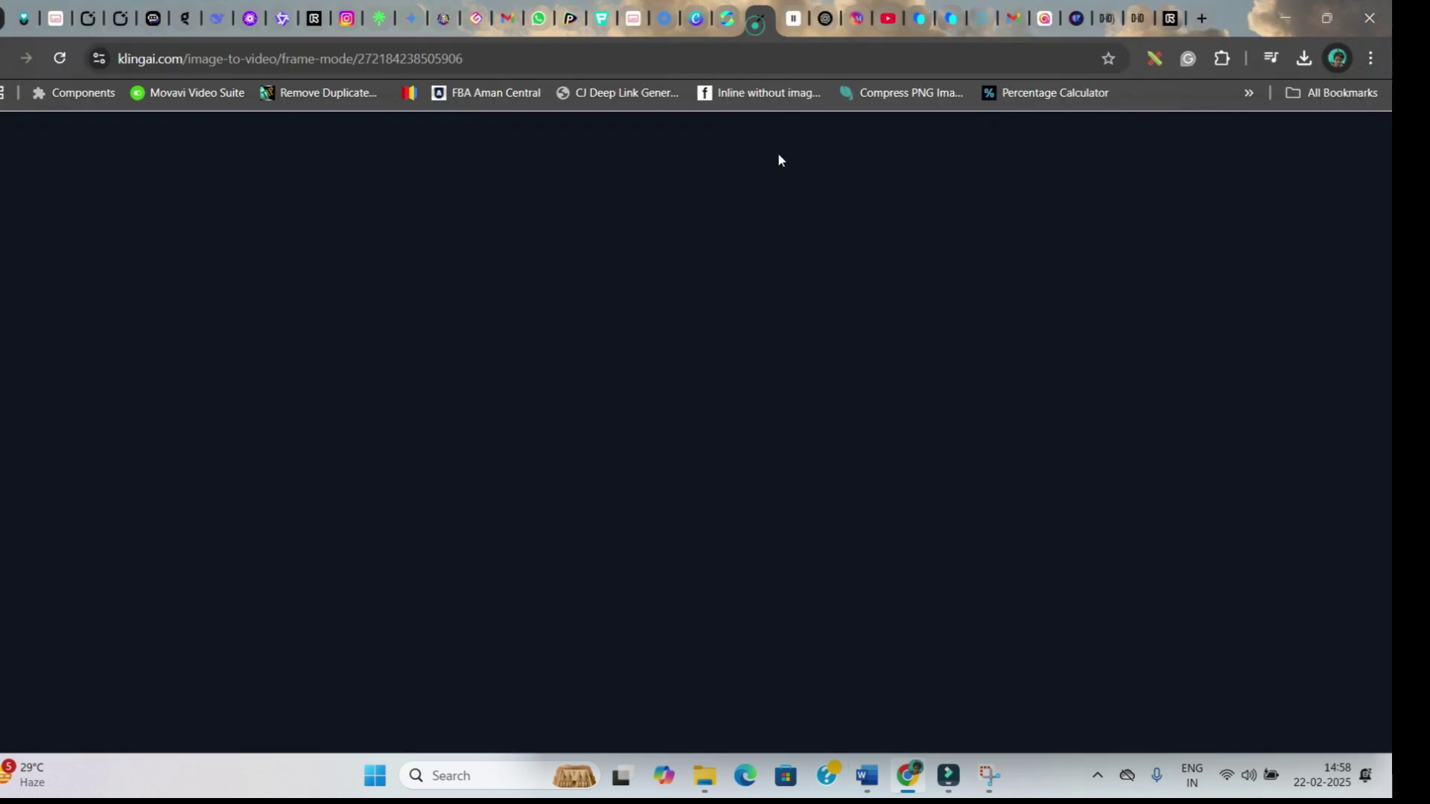
{"action": "scroll", "coordinate": [97, 217], "scroll_direction": "up", "scroll_amount": 3}
{"action": "mouse_move", "coordinate": [6, 142]}
{"action": "left_click", "coordinate": [192, 218]}
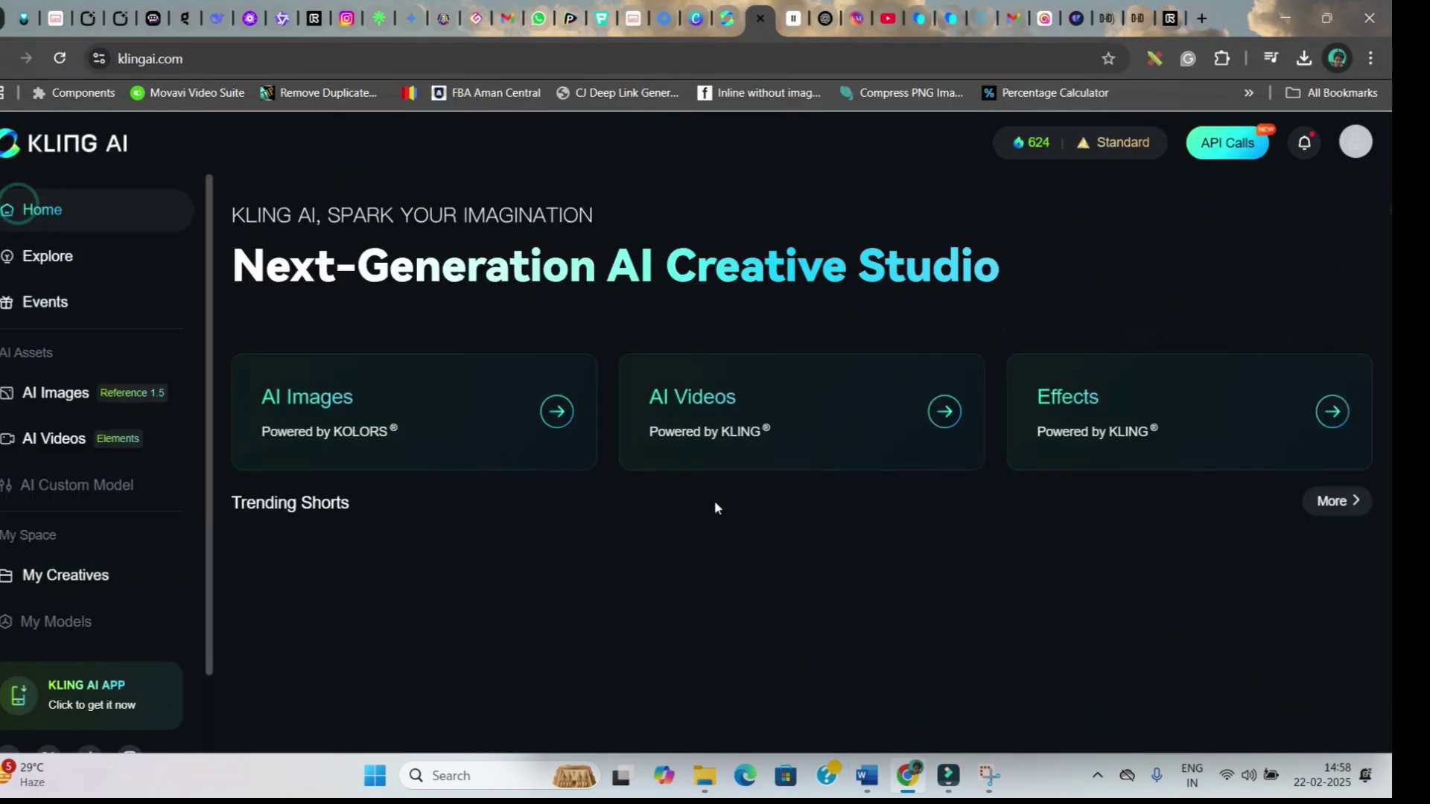
{"action": "left_click", "coordinate": [719, 408]}
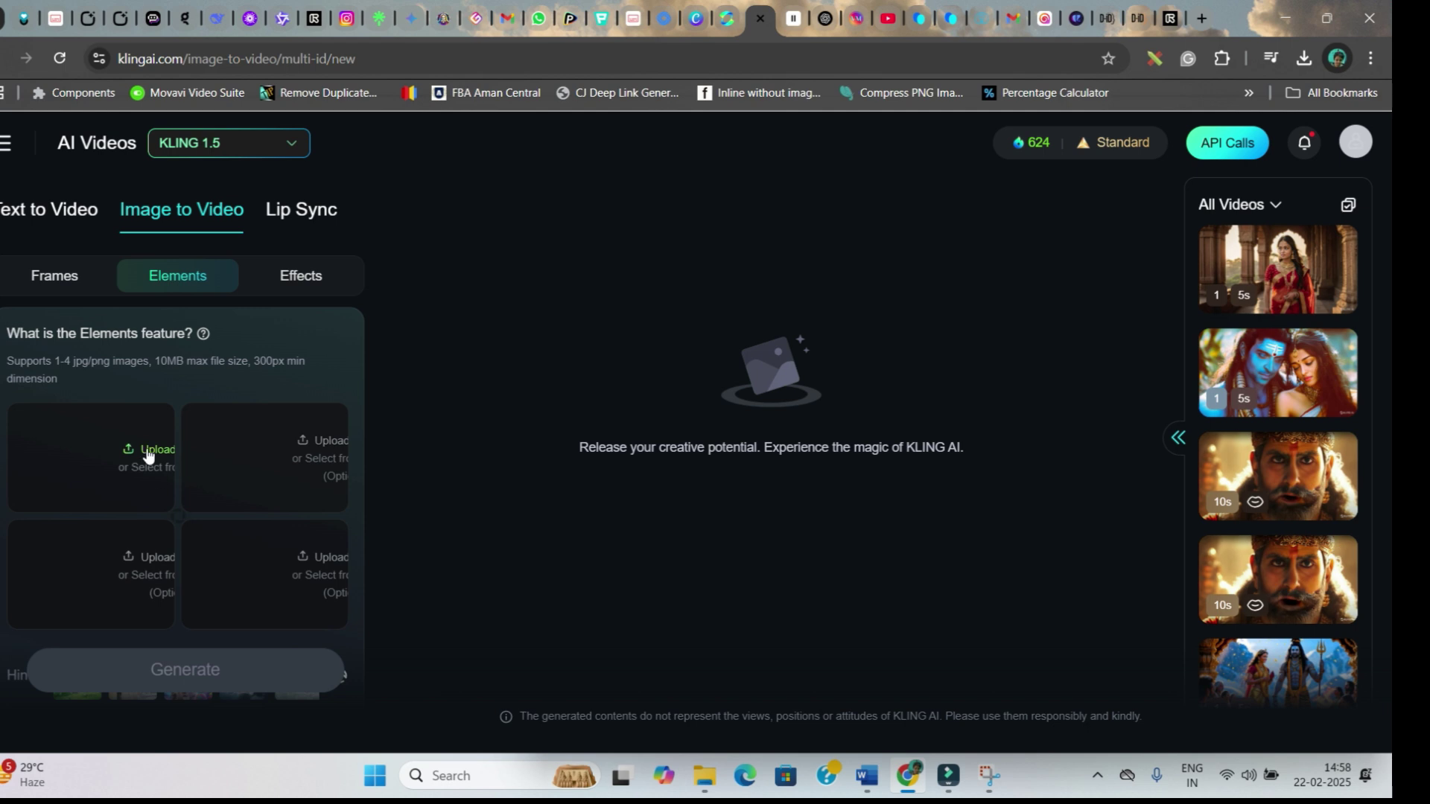
{"action": "left_click", "coordinate": [35, 280]}
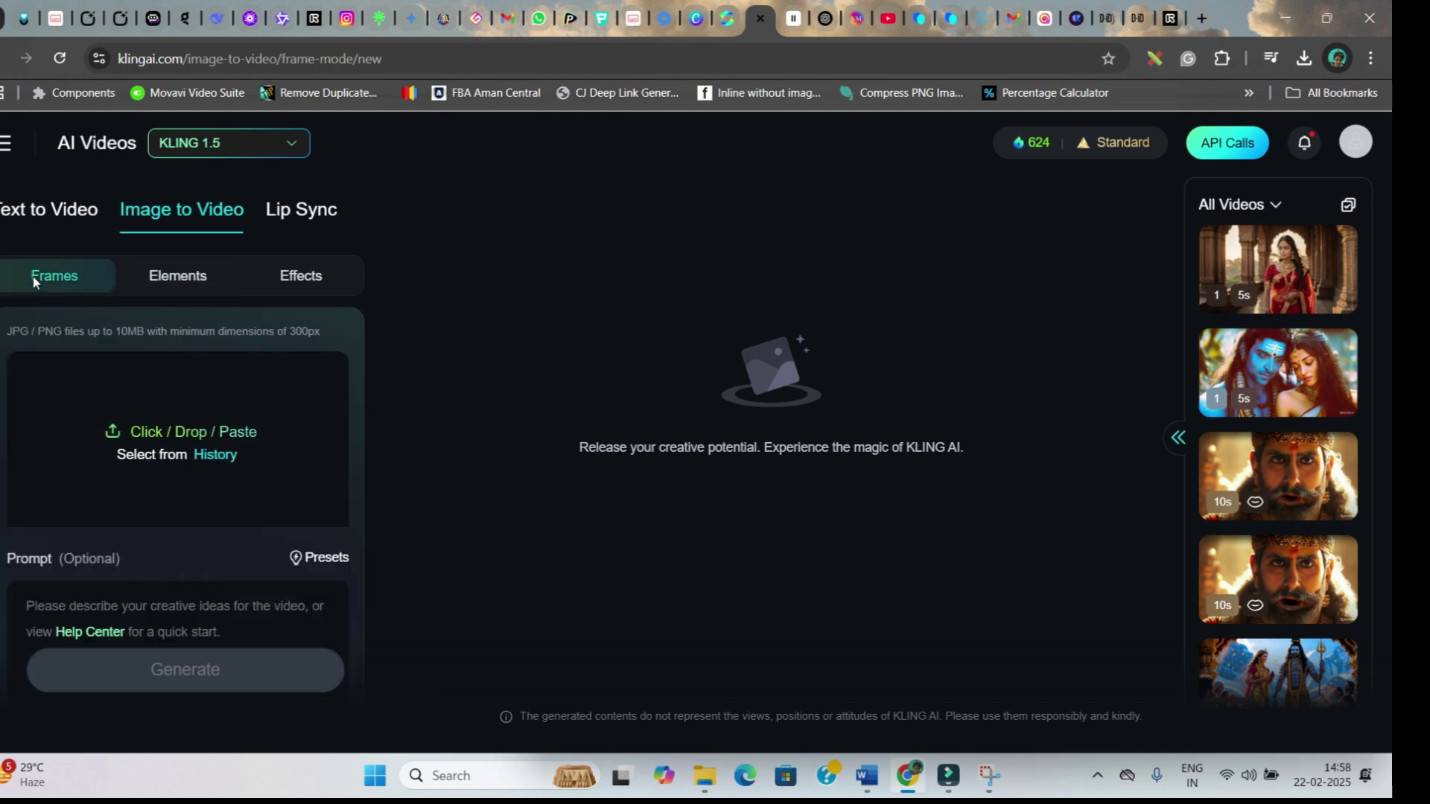
Upload the Parvati princess image as the start frame and begin the prompt with 'Parvati'
{"action": "left_click", "coordinate": [147, 434]}
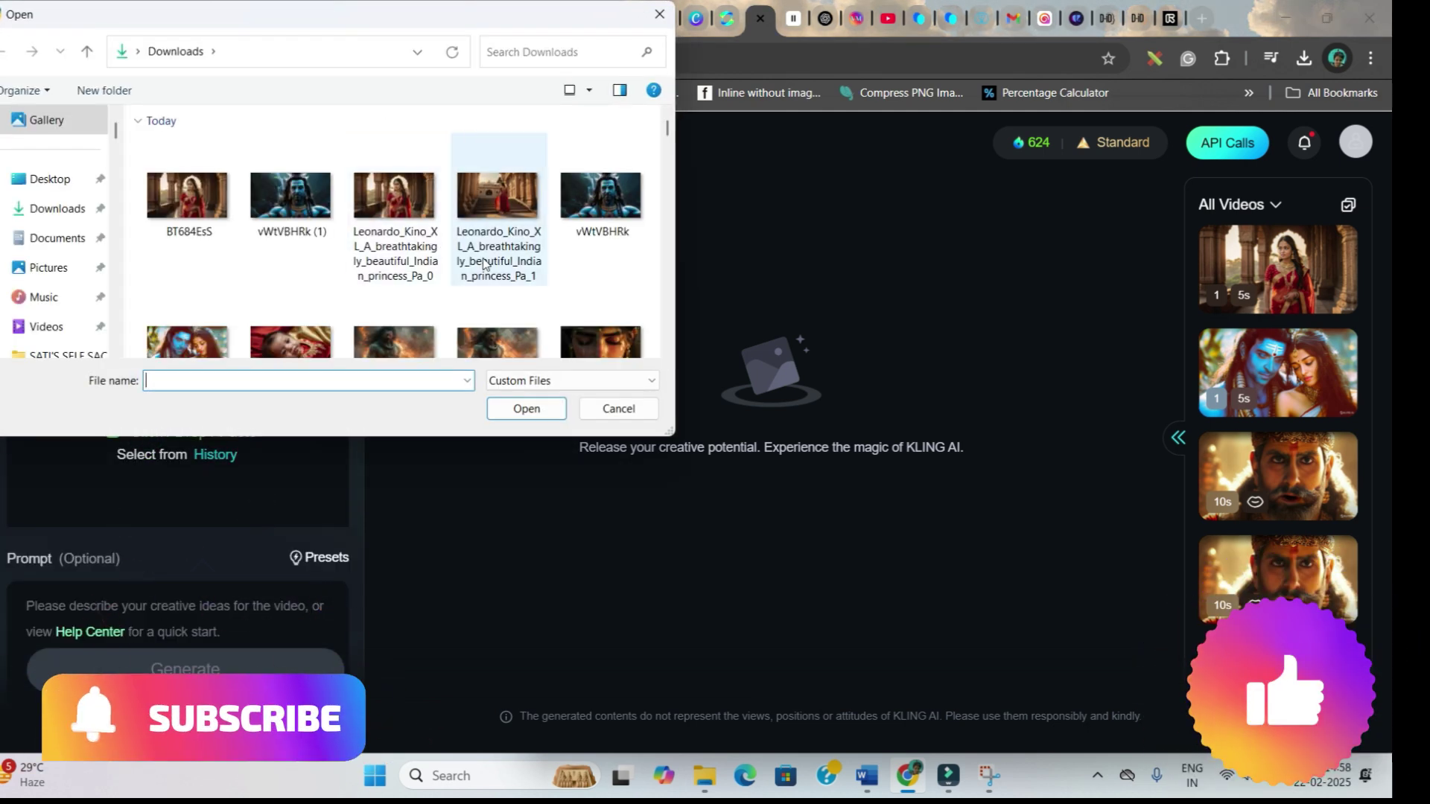
{"action": "left_click", "coordinate": [484, 263]}
{"action": "left_click", "coordinate": [525, 408]}
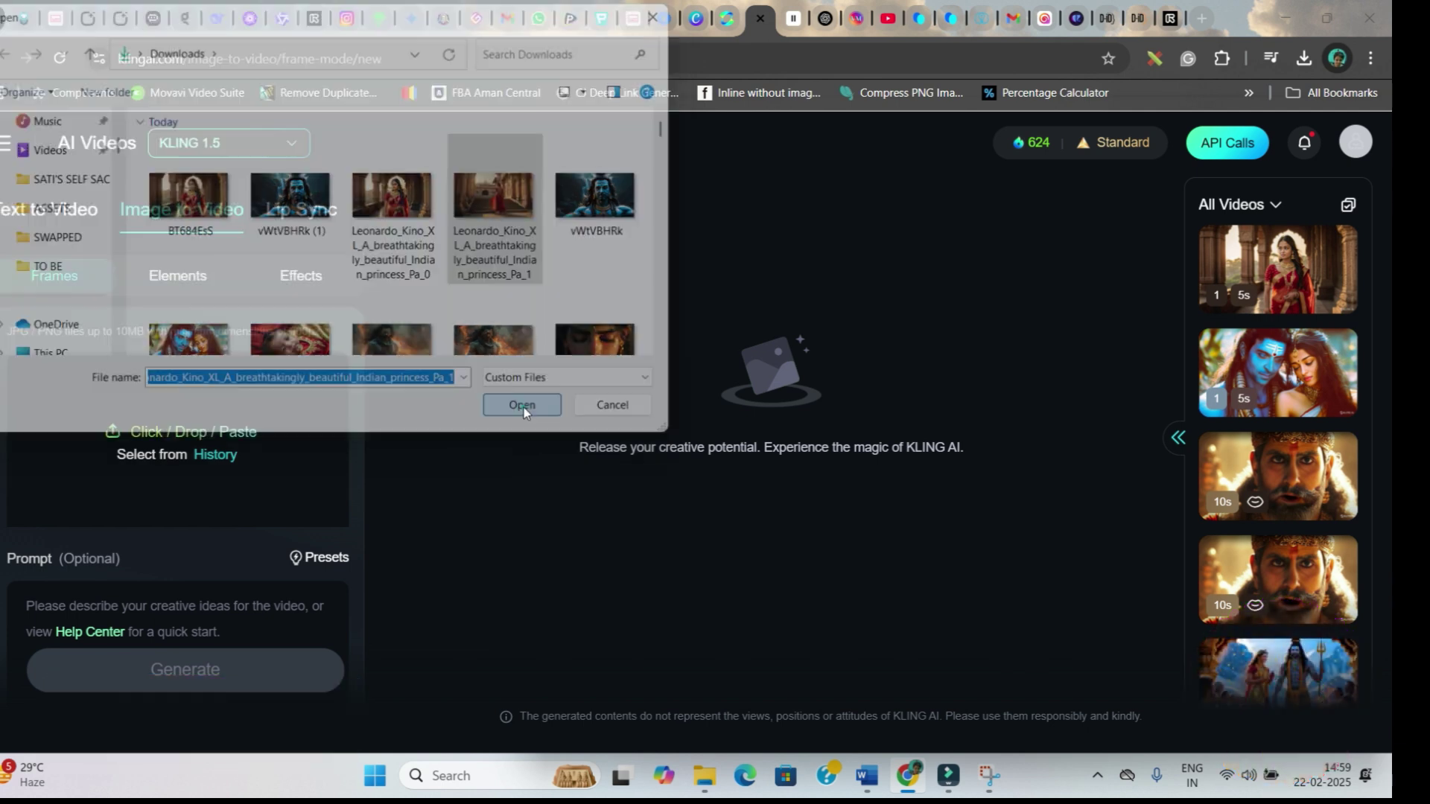
{"action": "left_click", "coordinate": [133, 491]}
{"action": "type", "text": "Parvati"}
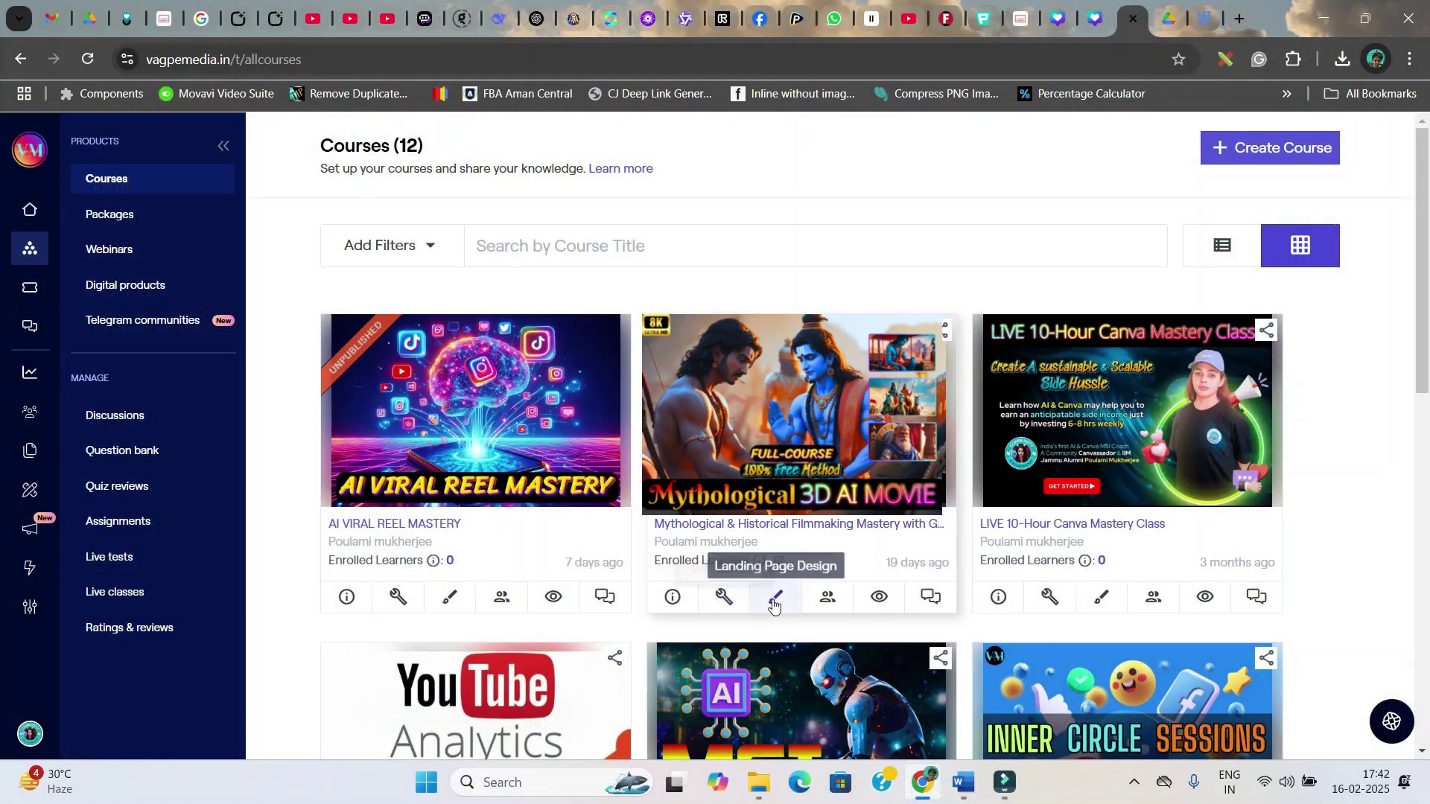
Open the Mythological & Historical Filmmaking Mastery course builder and scroll its chapters toward IMAGE TO VIDEO
{"action": "left_click", "coordinate": [726, 598]}
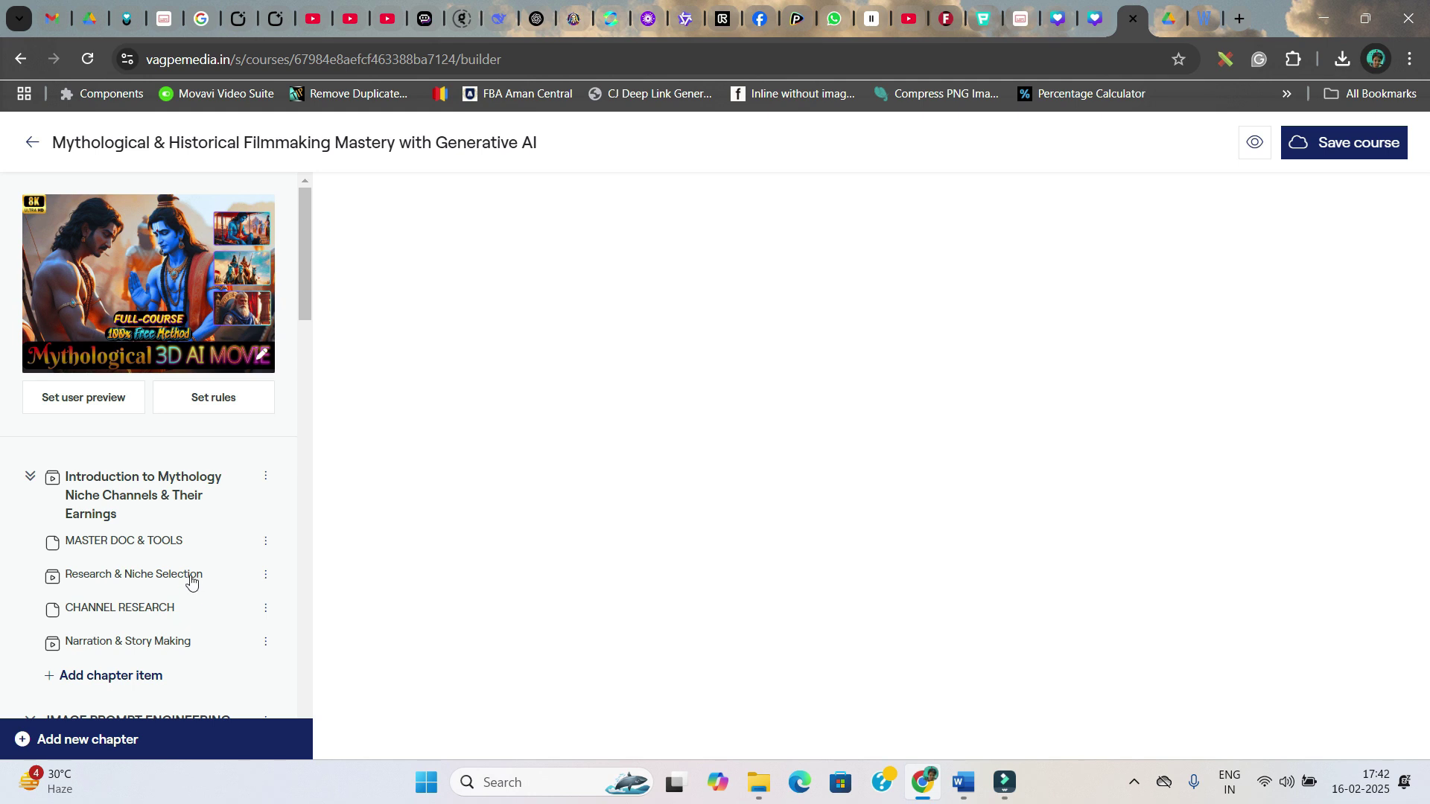
{"action": "scroll", "coordinate": [191, 580], "scroll_direction": "down", "scroll_amount": 10}
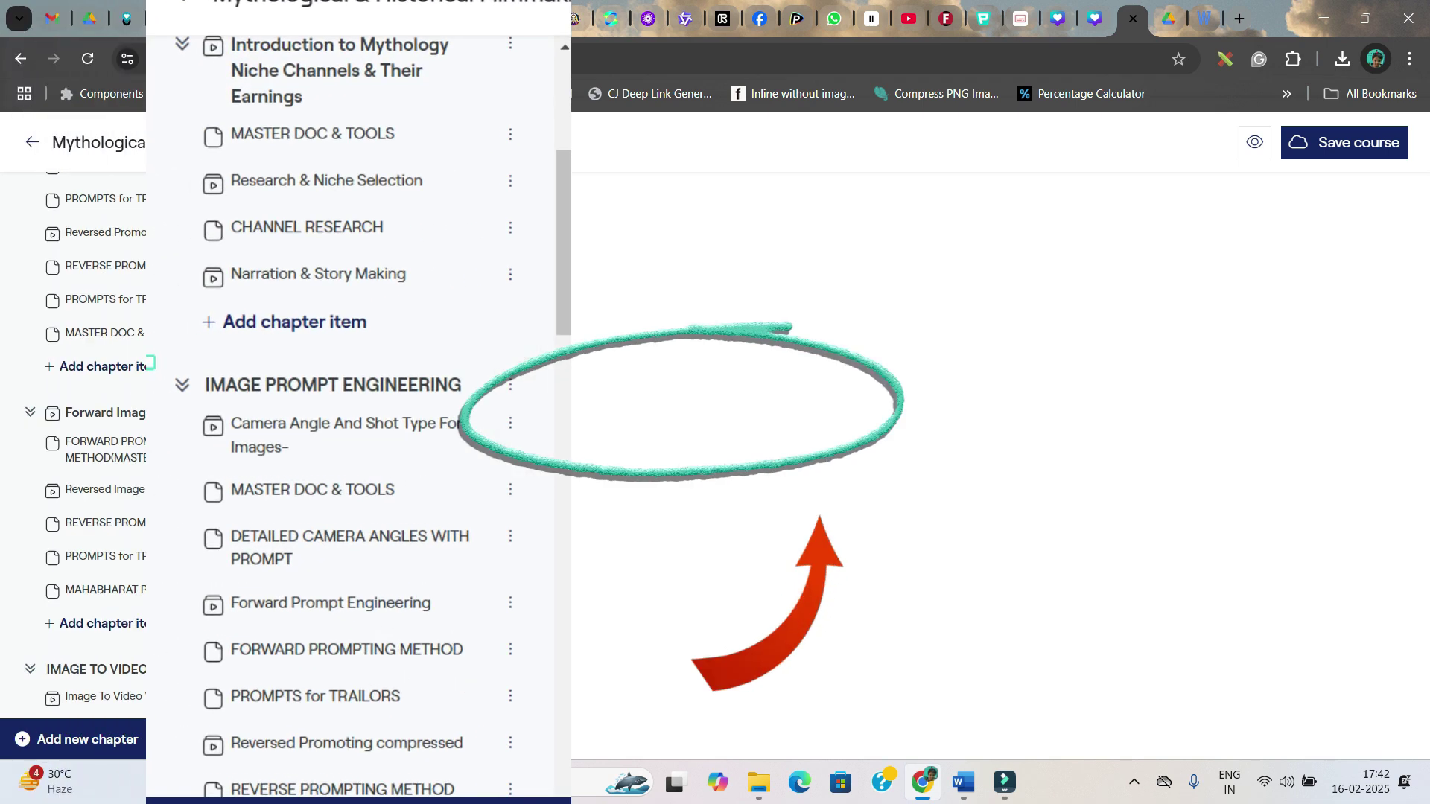
{"action": "scroll", "coordinate": [224, 570], "scroll_direction": "down", "scroll_amount": 3}
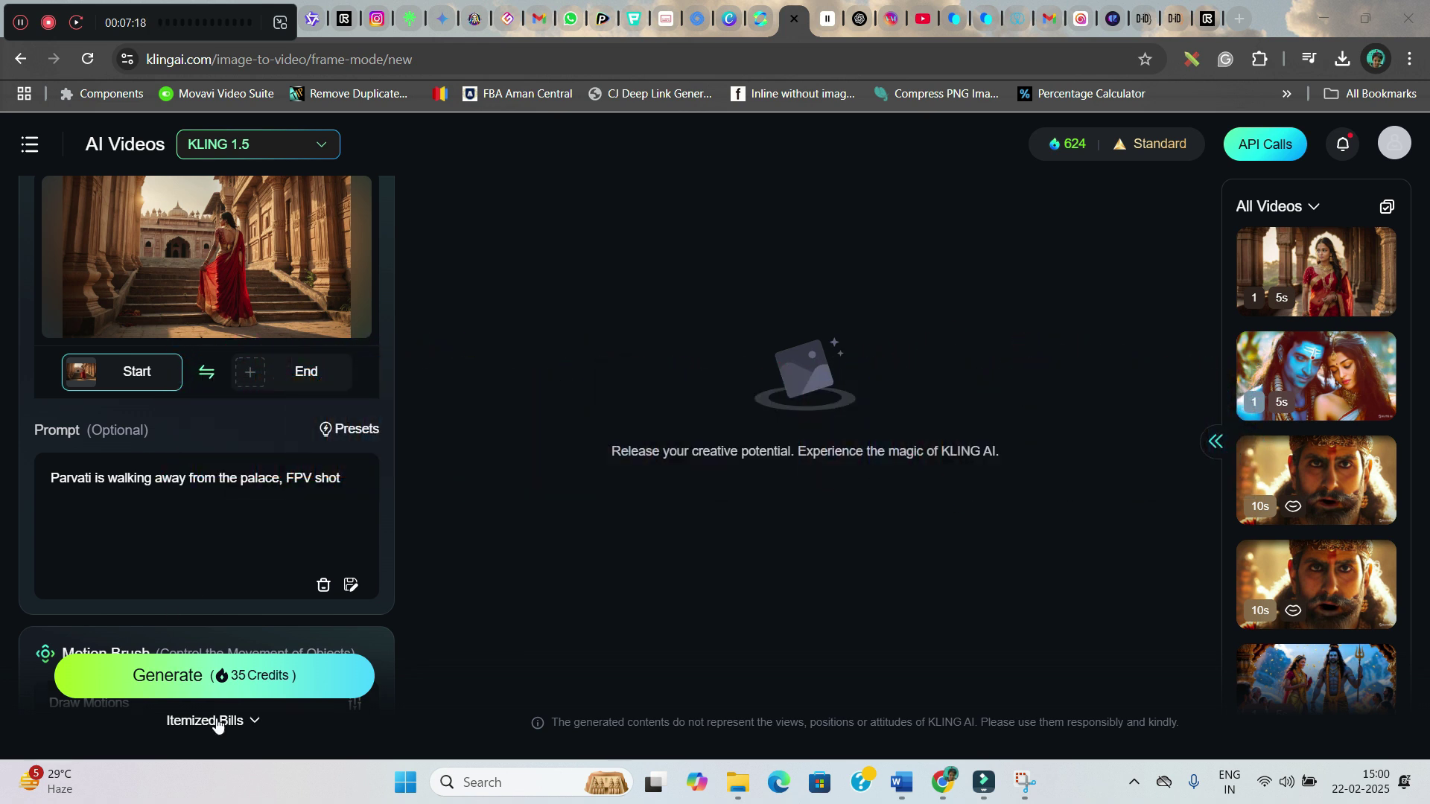
Set the Parvati shot's camera movement to Zoom with strength about 9.9
{"action": "scroll", "coordinate": [177, 547], "scroll_direction": "down", "scroll_amount": 4}
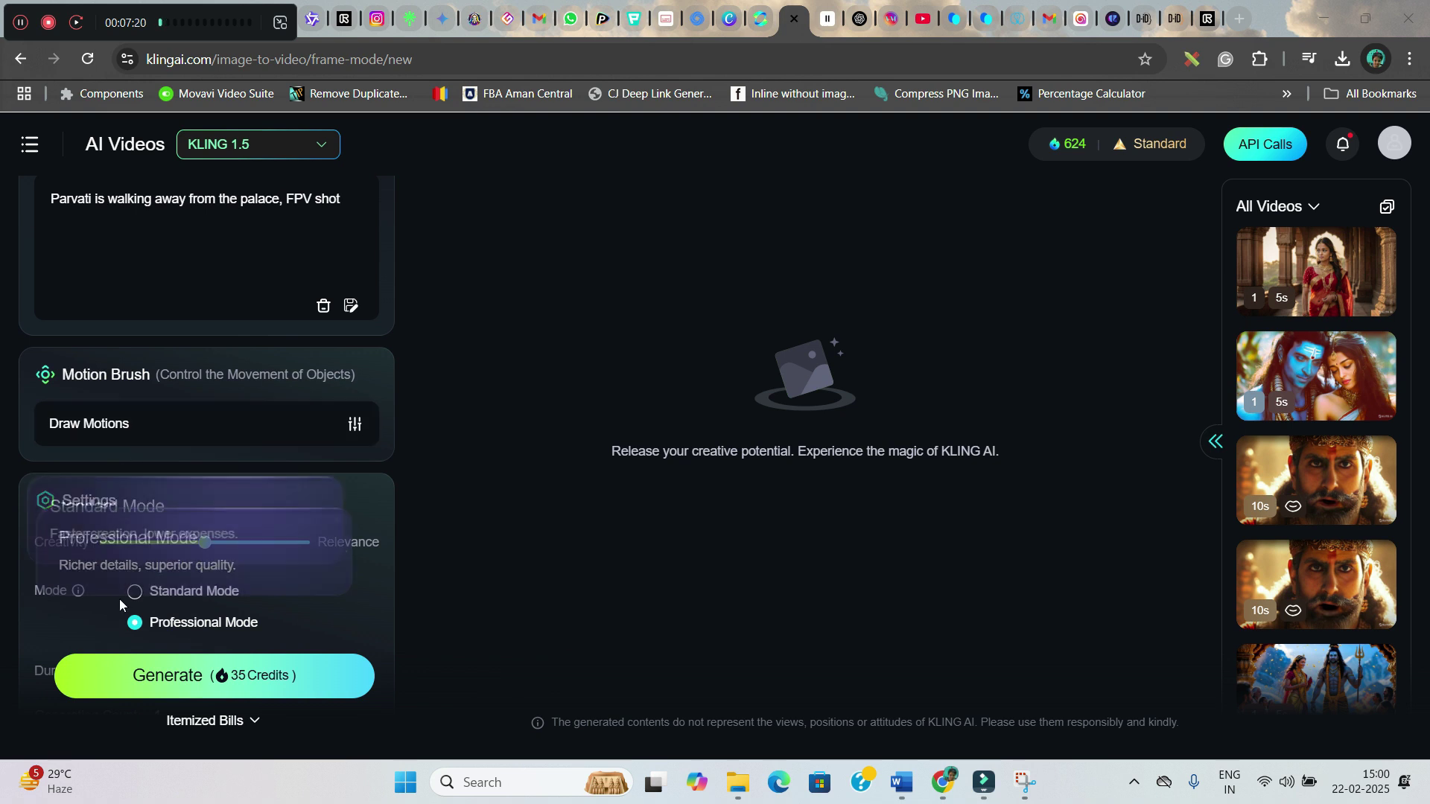
{"action": "scroll", "coordinate": [235, 481], "scroll_direction": "down", "scroll_amount": 5}
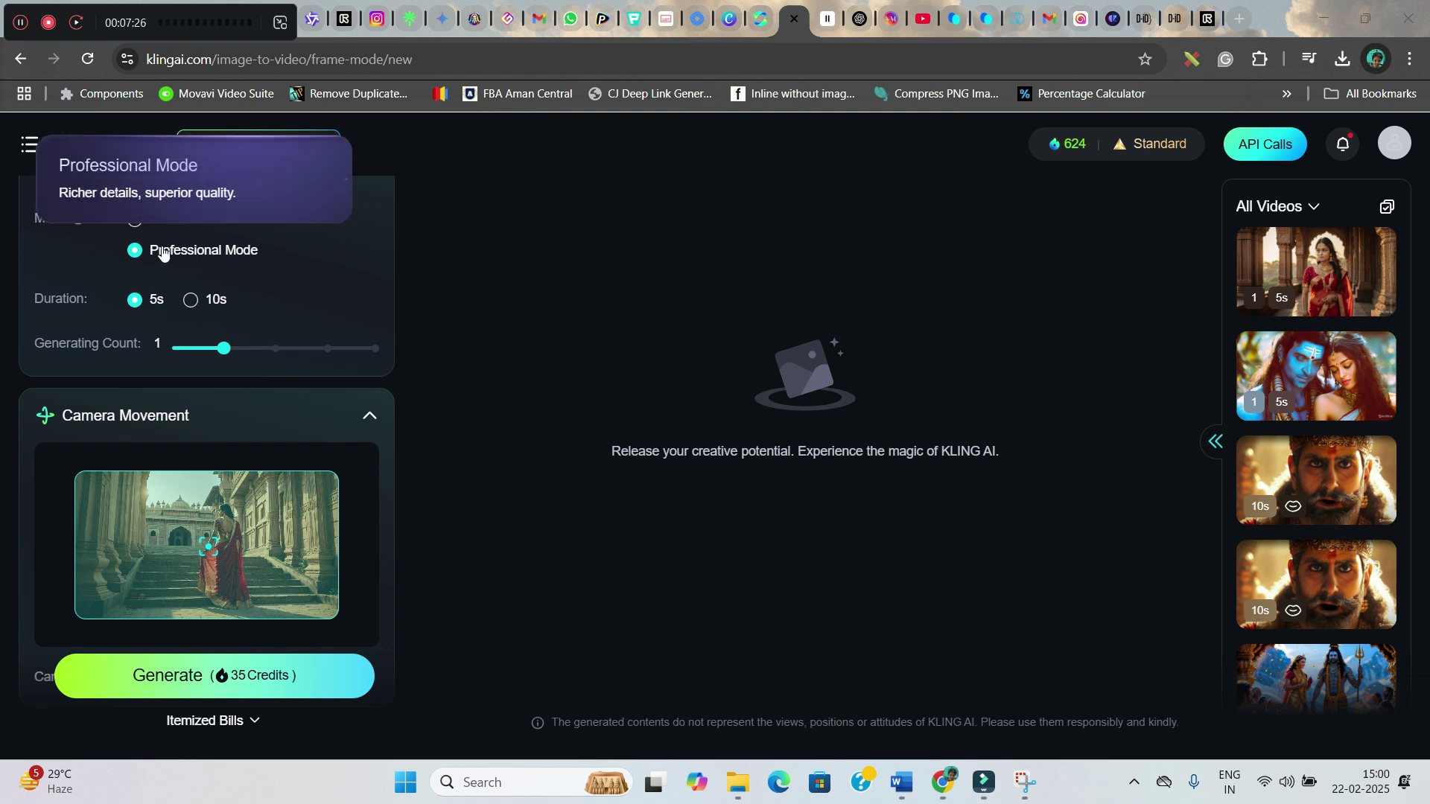
{"action": "scroll", "coordinate": [231, 342], "scroll_direction": "down", "scroll_amount": 1}
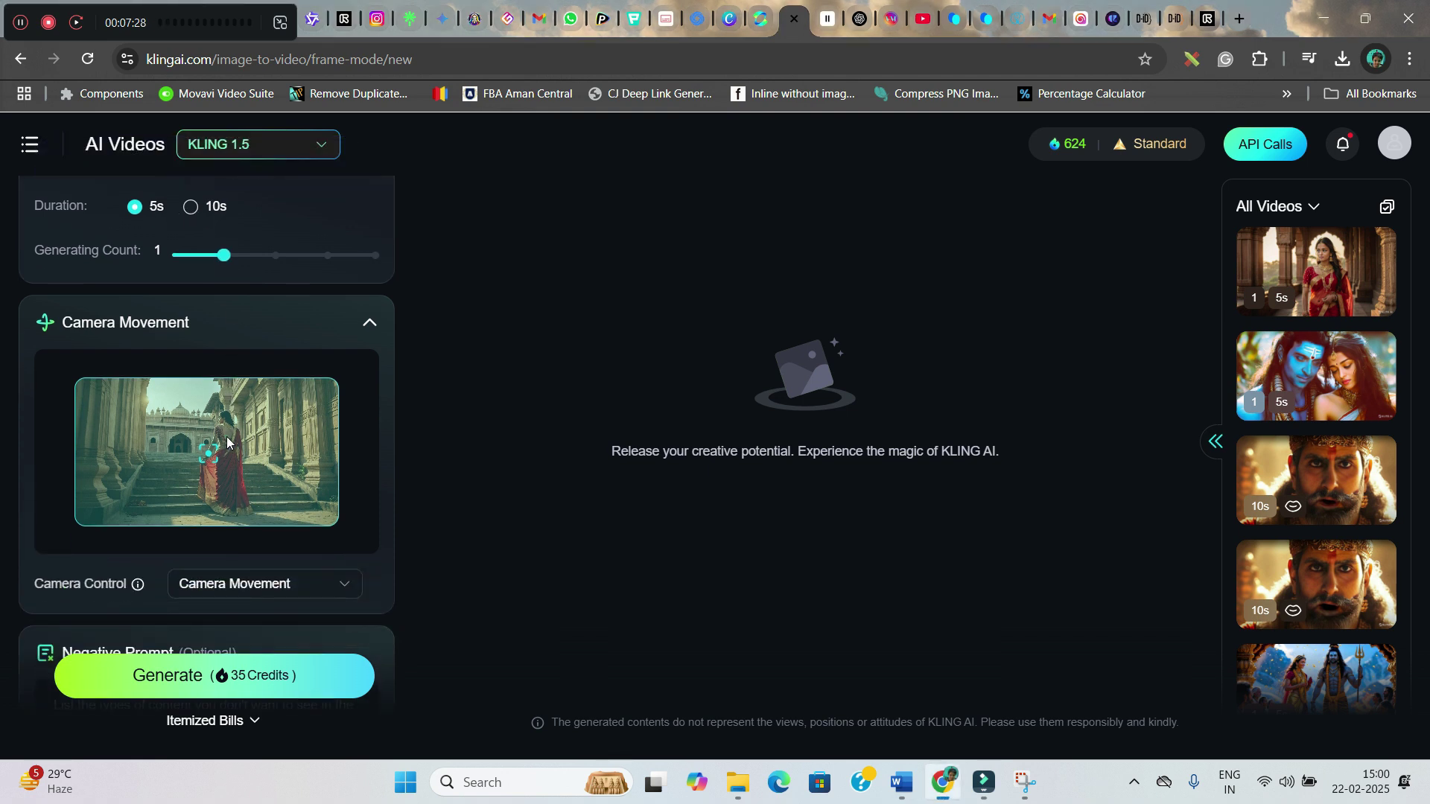
{"action": "left_click", "coordinate": [245, 590]}
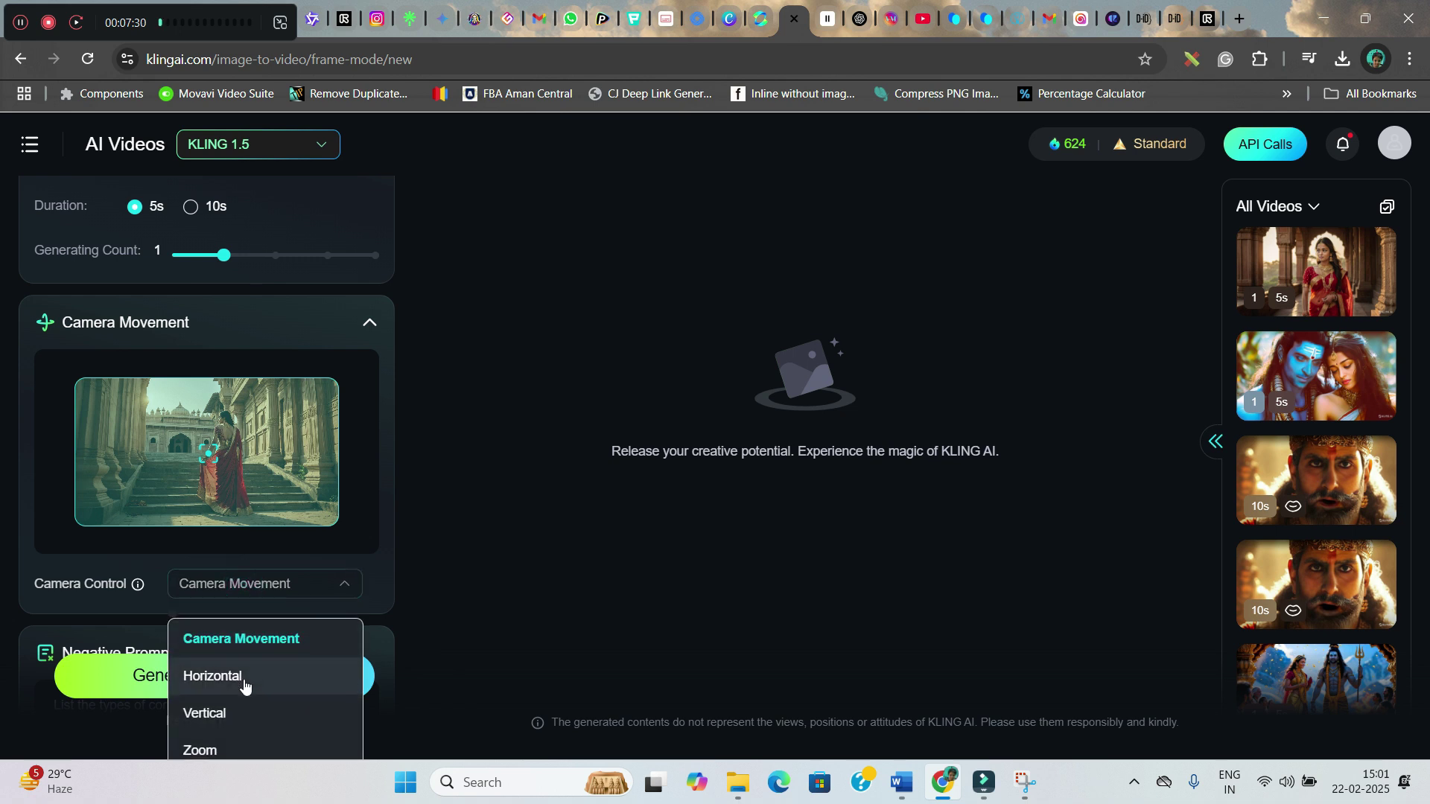
{"action": "left_click", "coordinate": [225, 747]}
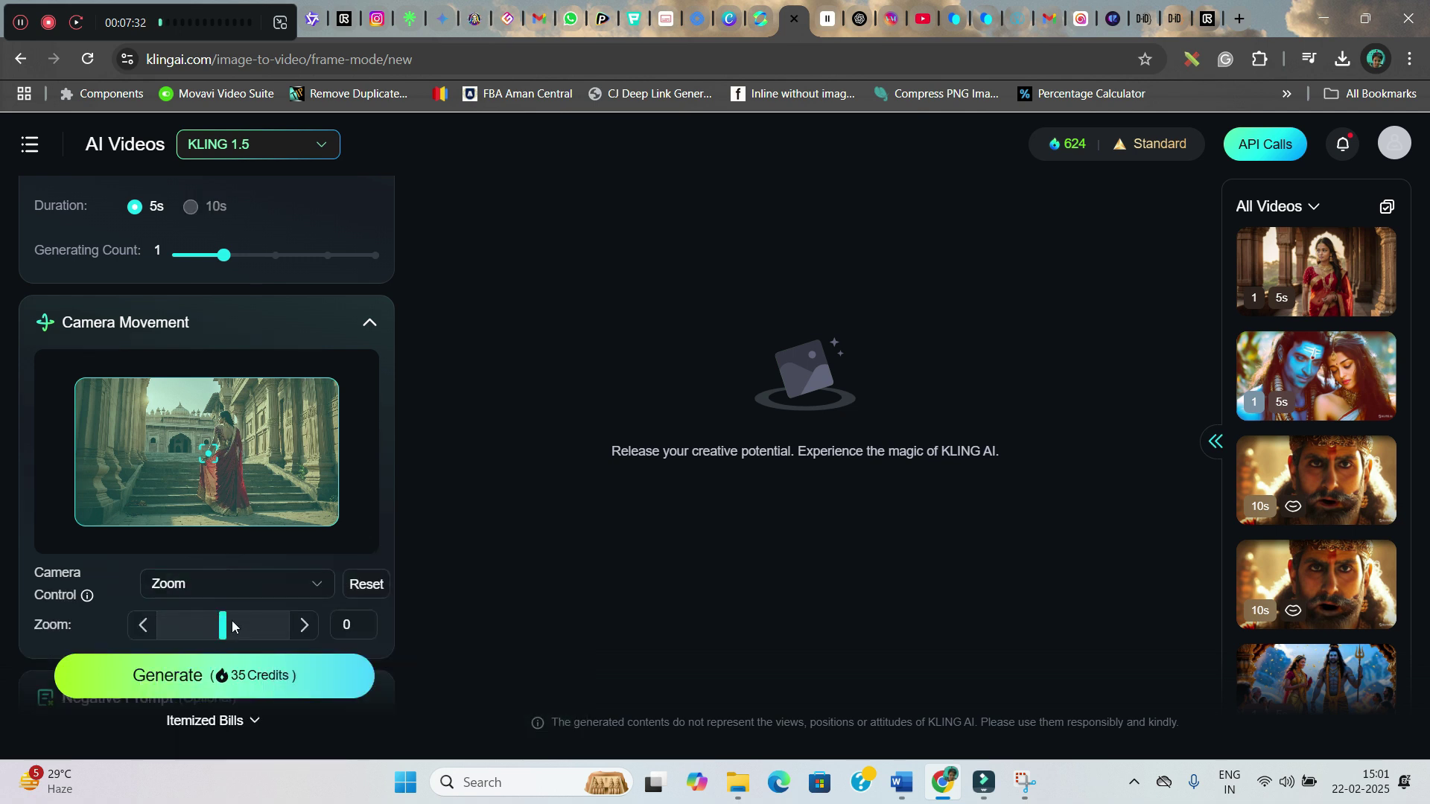
{"action": "left_click_drag", "start_coordinate": [221, 628], "coordinate": [272, 634]}
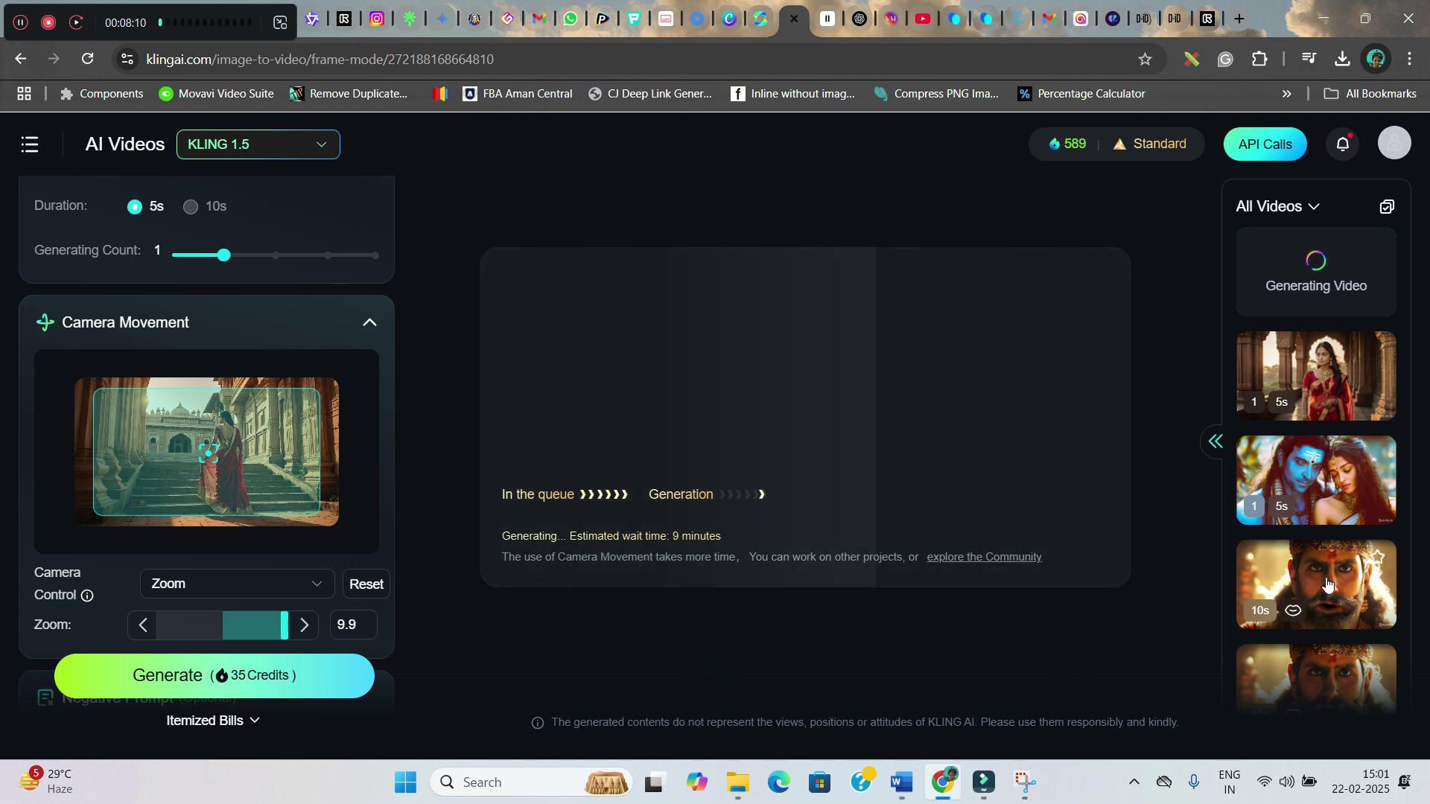
Load the 10s bearded king close-up from All Videos and start Lip Sync on it
{"action": "scroll", "coordinate": [1333, 444], "scroll_direction": "down", "scroll_amount": 5}
{"action": "left_click", "coordinate": [1333, 444]}
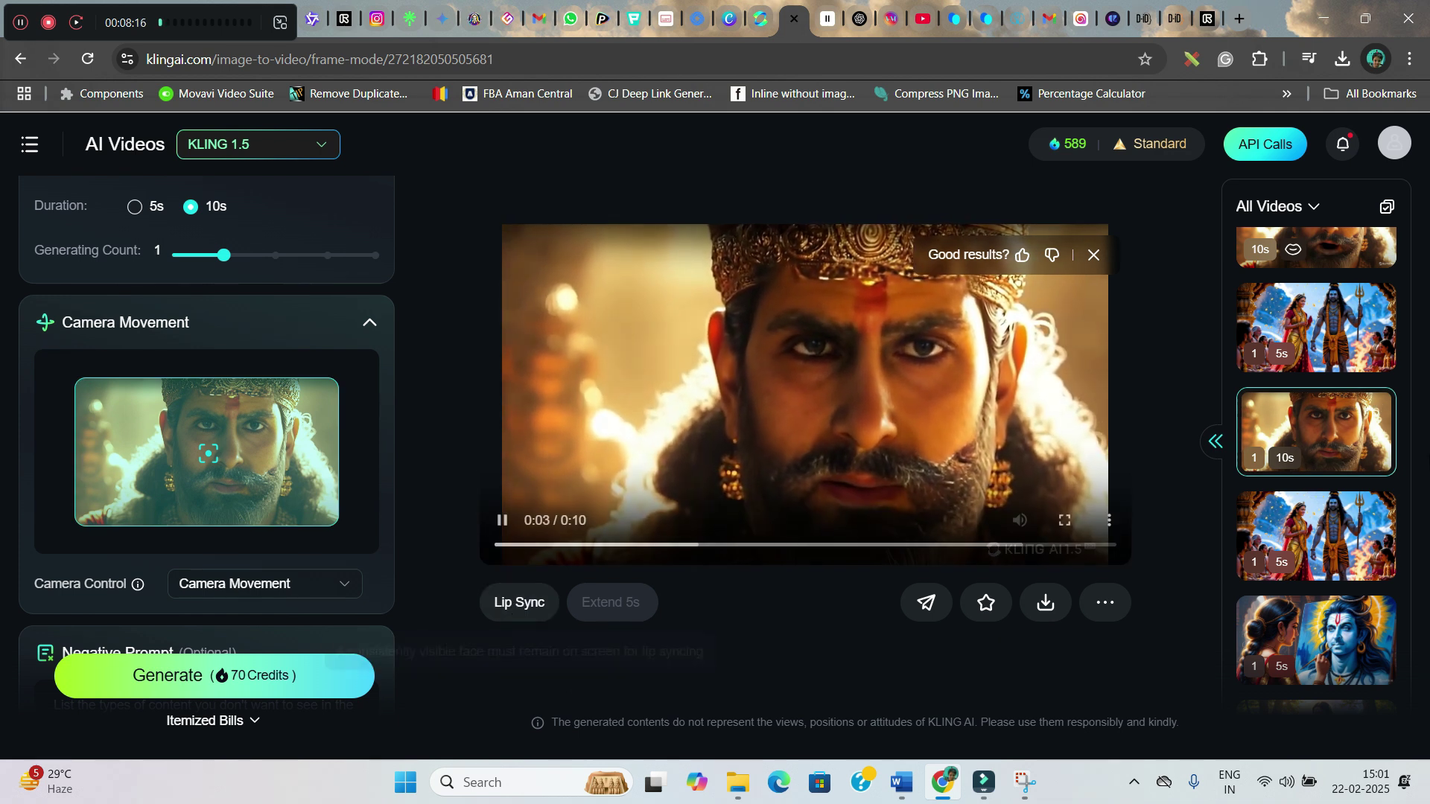
{"action": "left_click", "coordinate": [520, 603]}
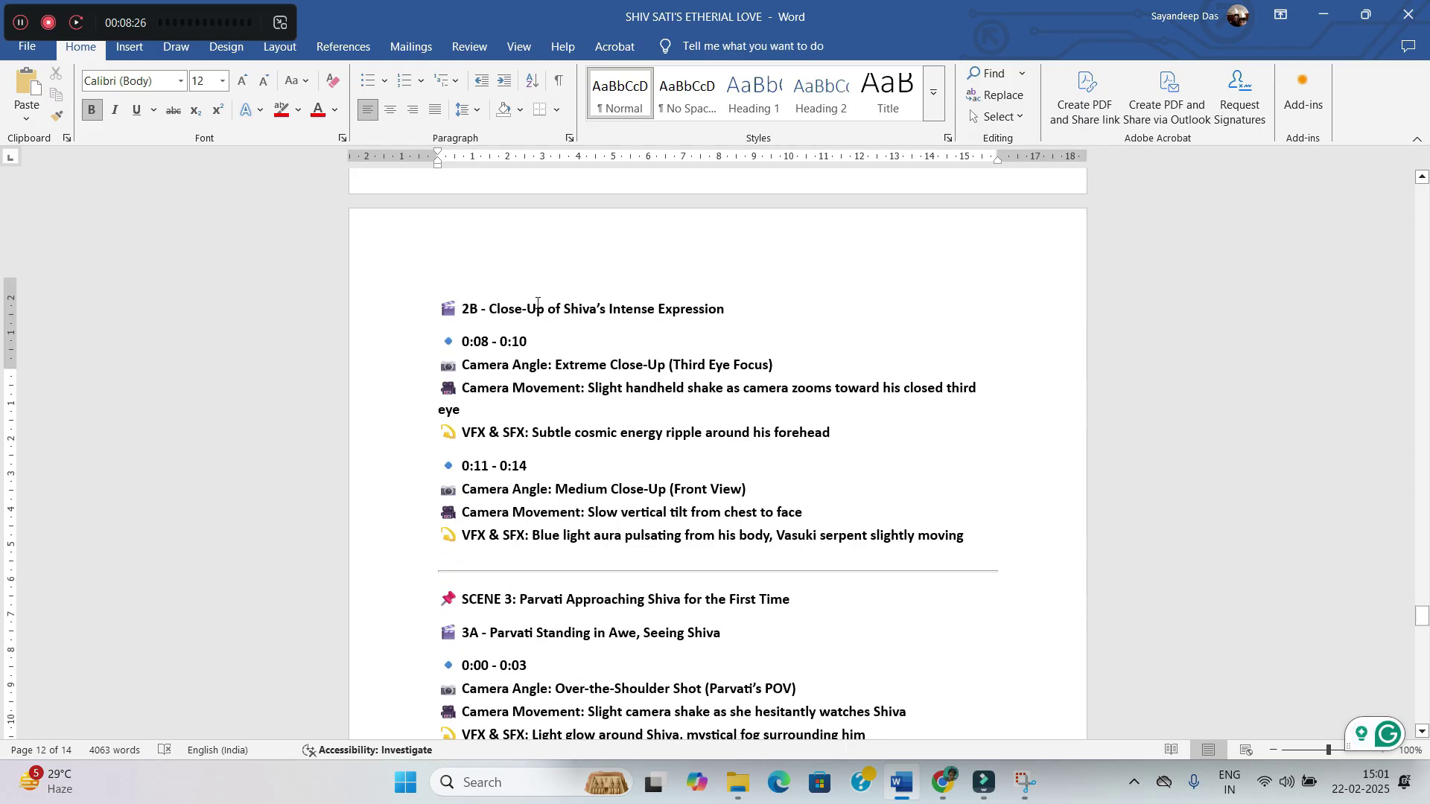
Paste the king's line from Word into Kling's lip-sync speech text, then choose Upload Local Dubbing
{"action": "scroll", "coordinate": [574, 358], "scroll_direction": "up", "scroll_amount": 8}
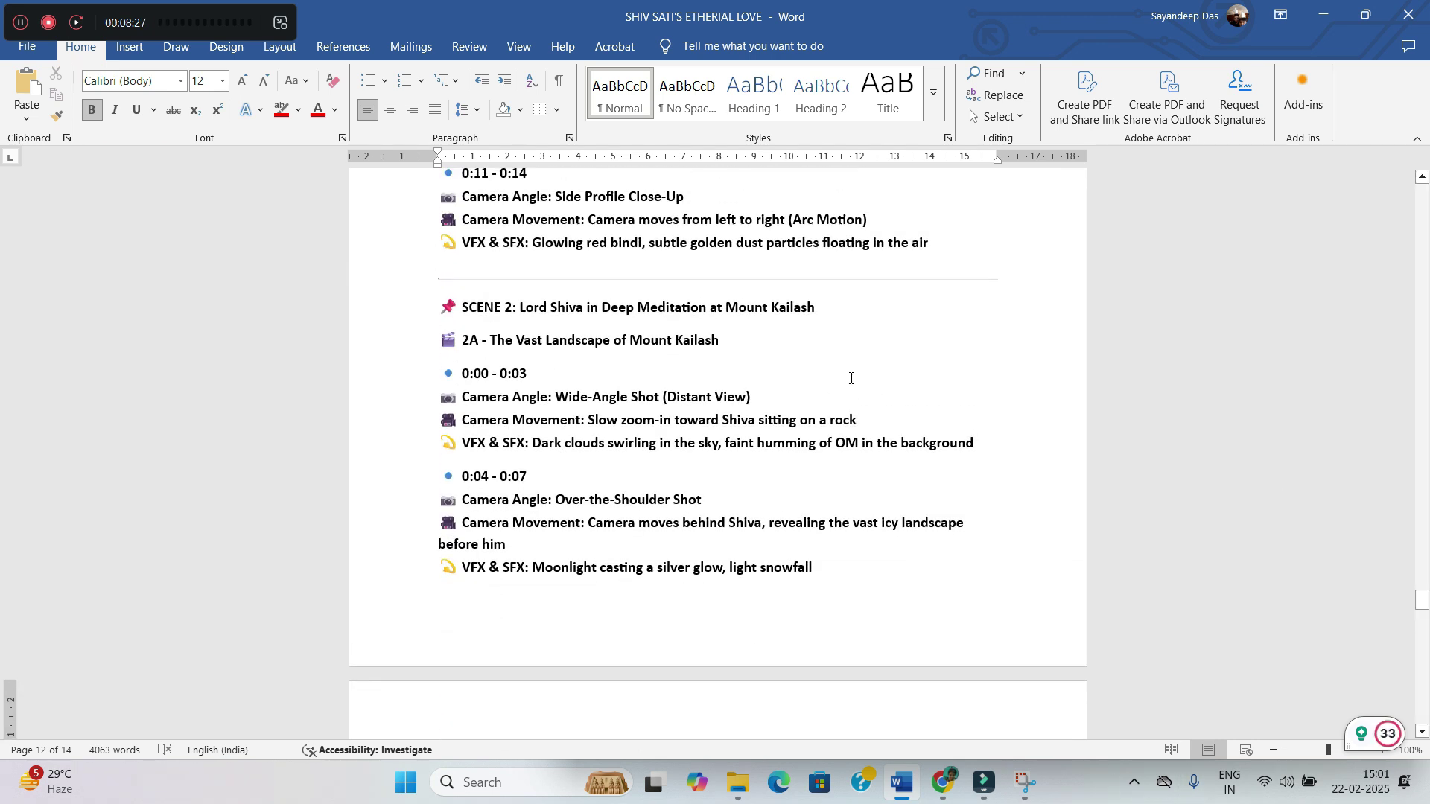
{"action": "scroll", "coordinate": [1423, 521], "scroll_direction": "up", "scroll_amount": 4}
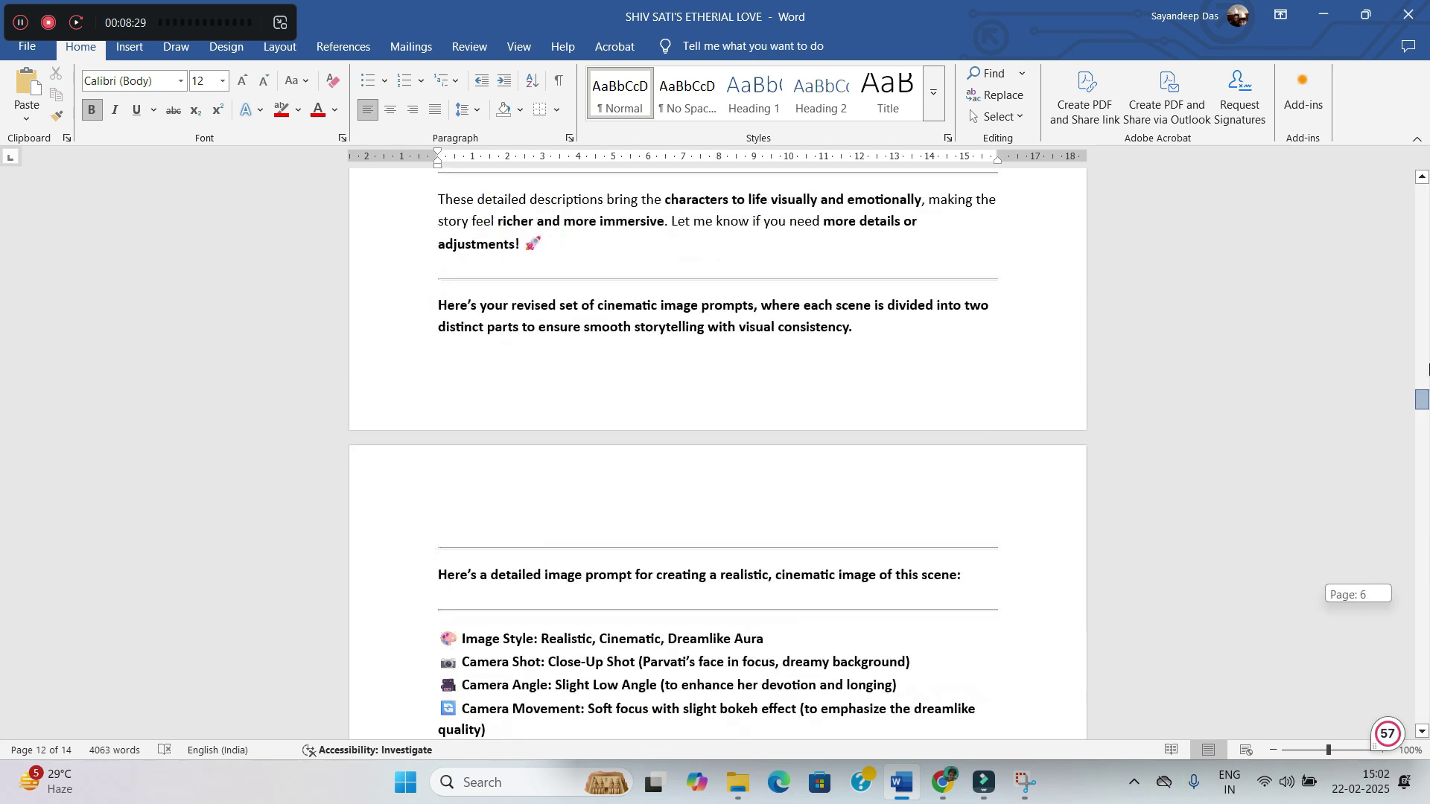
{"action": "key", "text": "alt+Tab"}
{"action": "left_click", "coordinate": [611, 316]}
{"action": "left_click", "coordinate": [600, 243]}
{"action": "type", "text": "You will forget him. A daughter of mine will never disgrace our lineage by loving that barbarian!"}
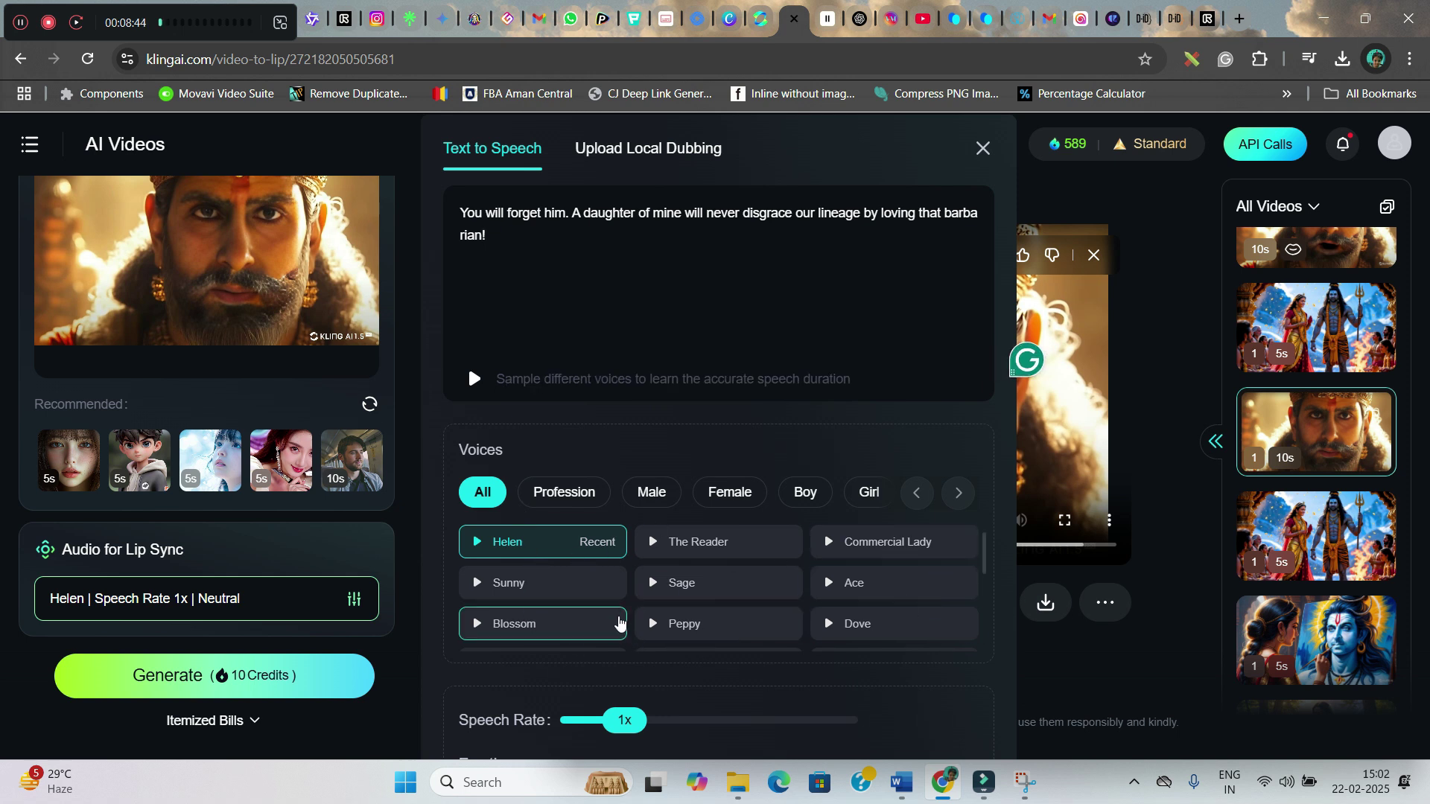
{"action": "left_click", "coordinate": [662, 144]}
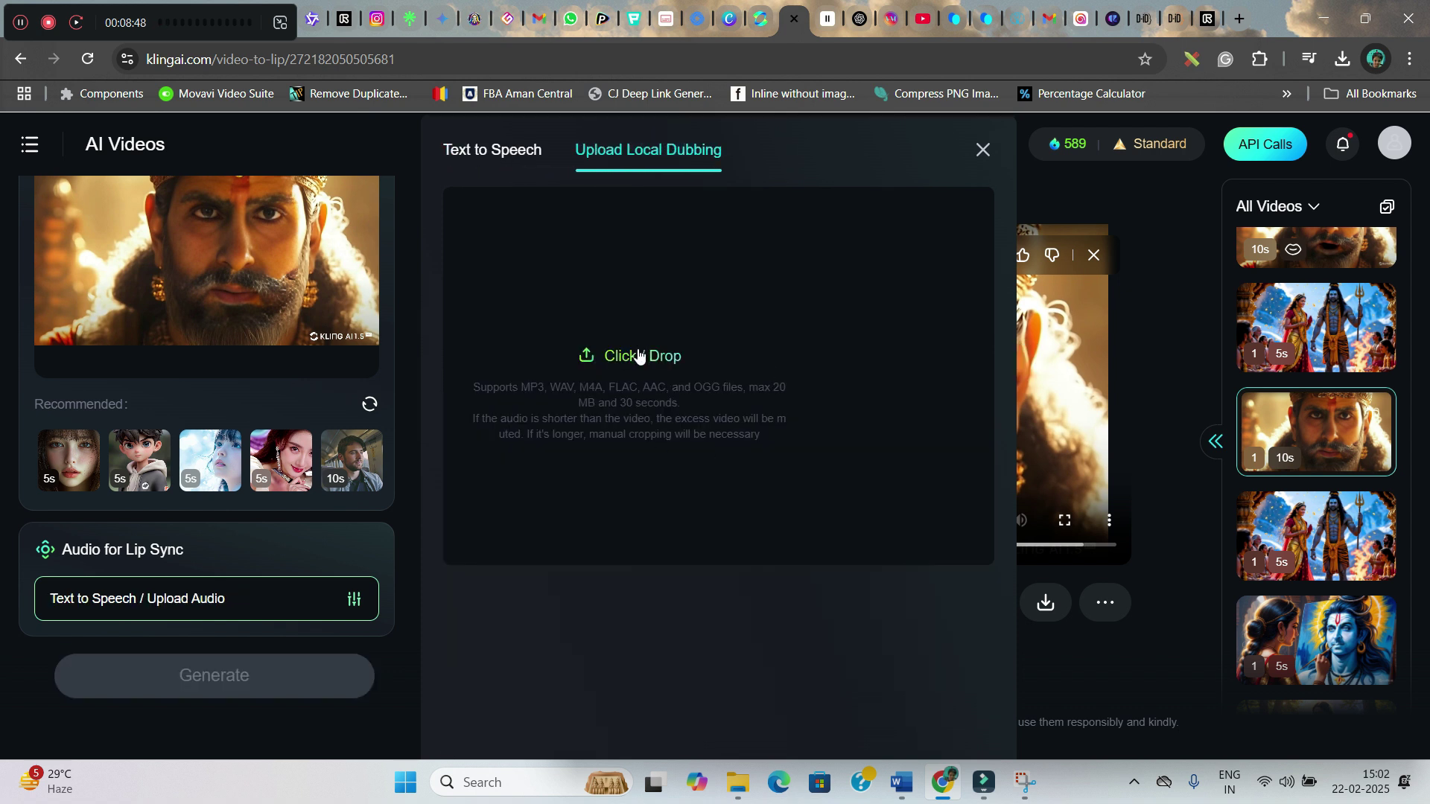
{"action": "left_click", "coordinate": [829, 21]}
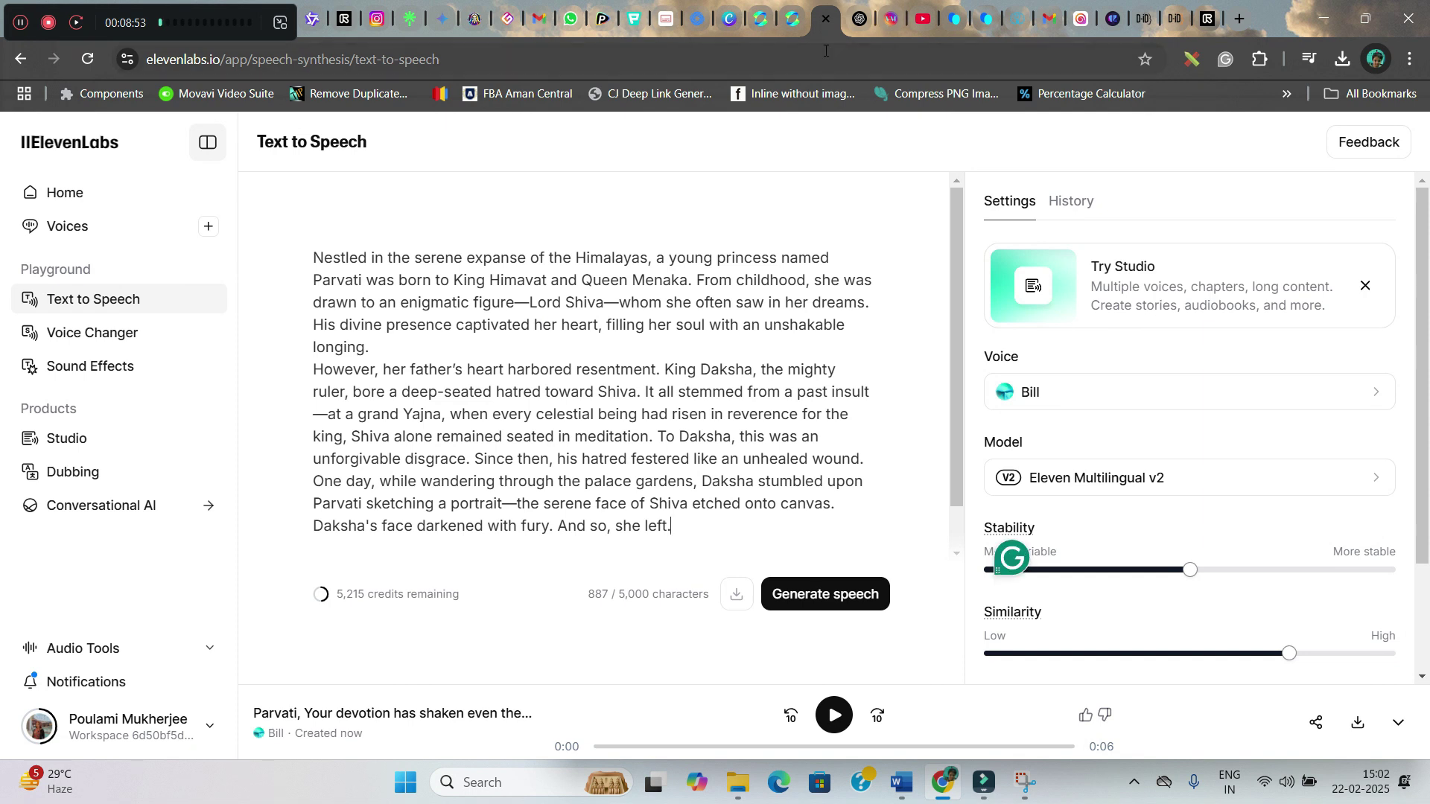
Return to Kling AI, where the king's line uses The Reader voice at 7.1s
{"action": "left_click", "coordinate": [791, 25]}
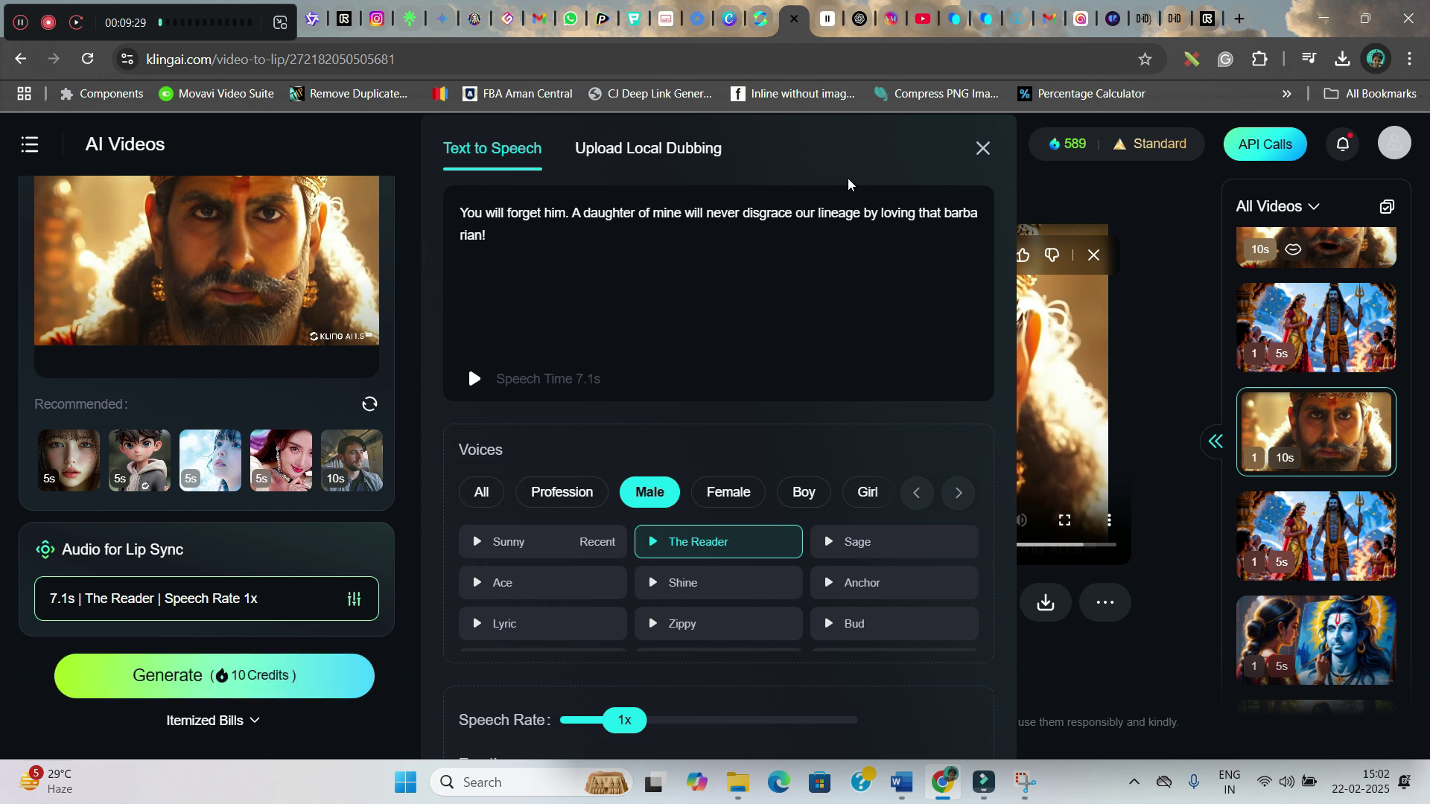
Close Text to Speech, then load the 5-second ElevenLabs mp3 as dubbing for the third king clip
{"action": "left_click", "coordinate": [983, 149]}
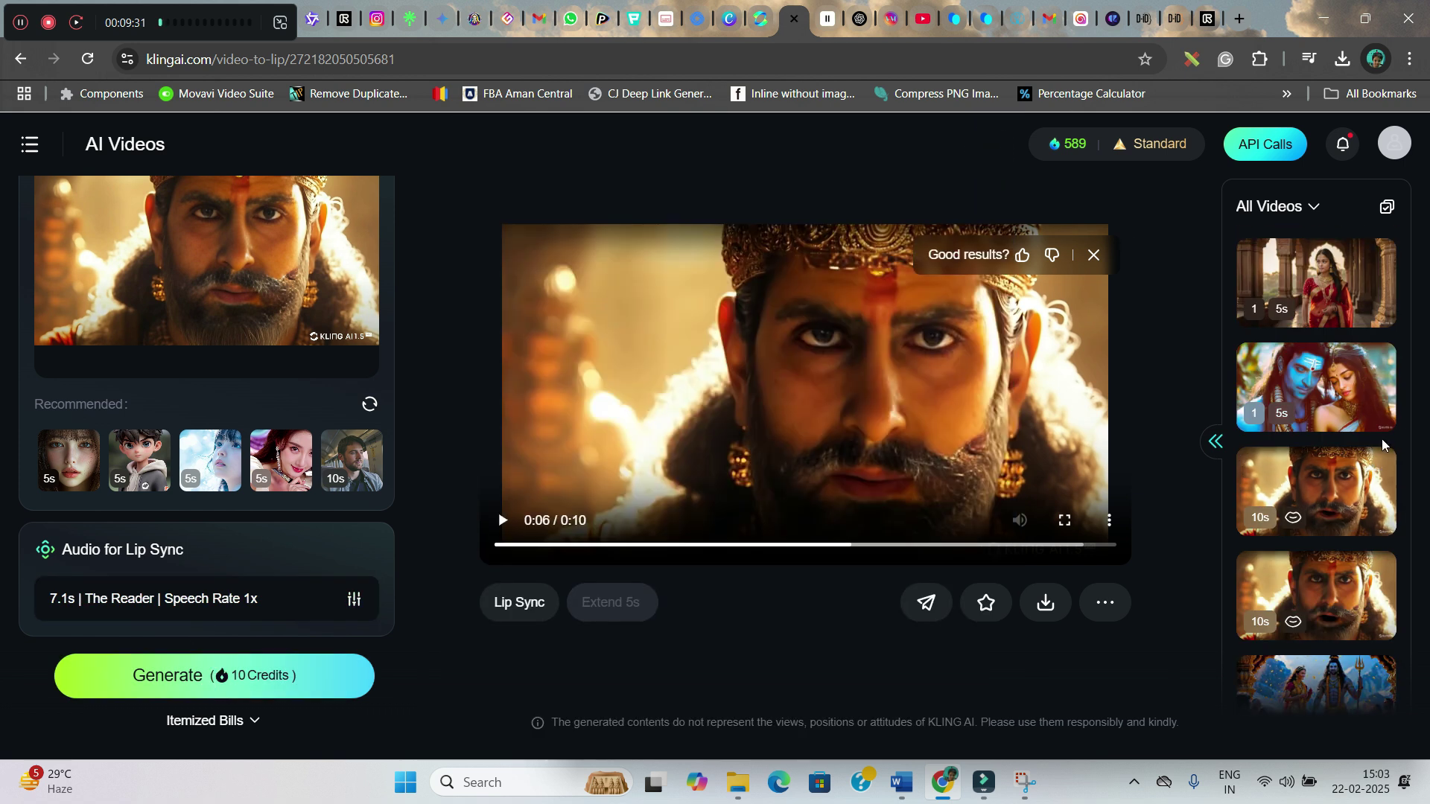
{"action": "left_click", "coordinate": [1361, 519]}
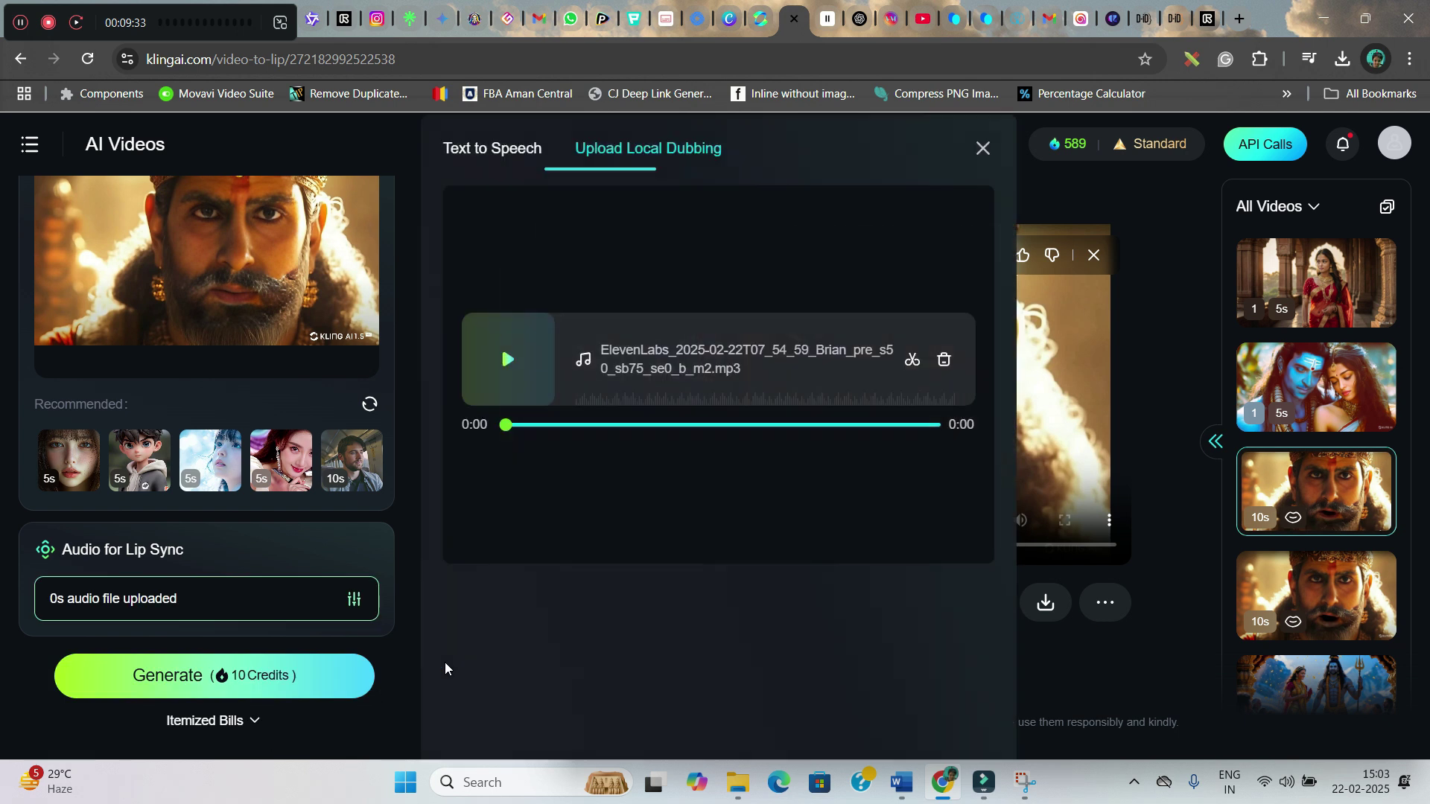
{"action": "left_click", "coordinate": [983, 148]}
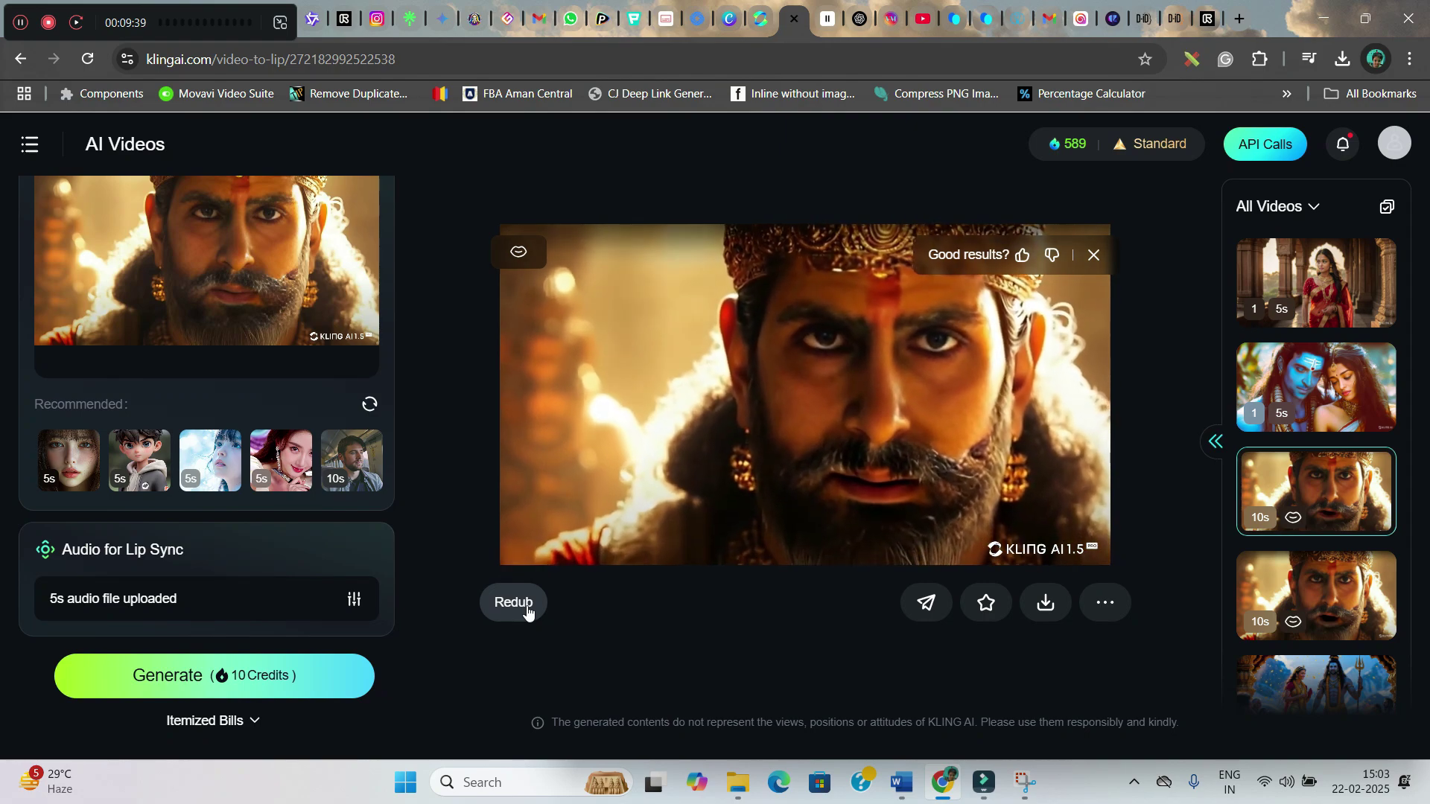
{"action": "mouse_move", "coordinate": [1046, 602]}
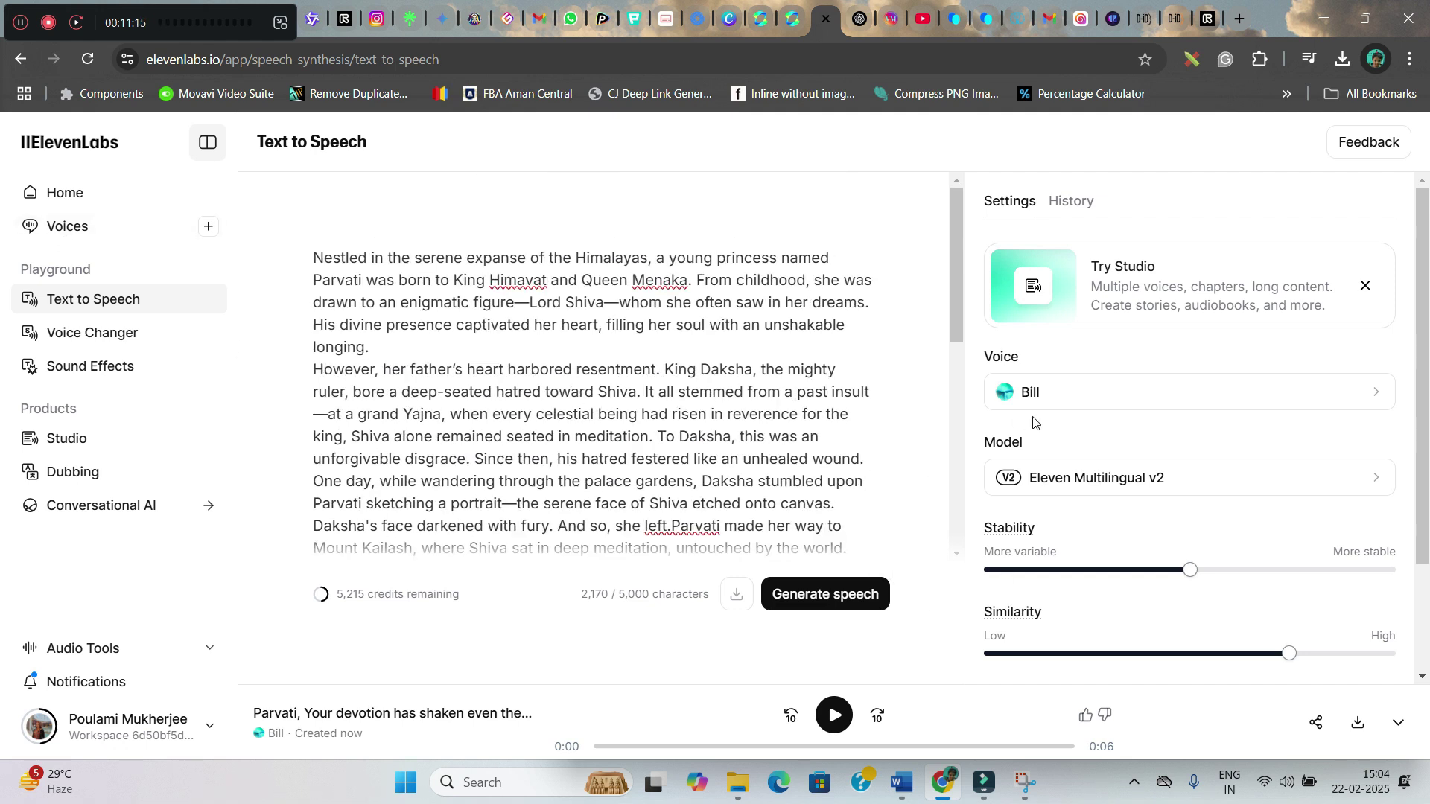
Select the Brian voice in ElevenLabs and generate speech for the Parvati story
{"action": "left_click", "coordinate": [1029, 393]}
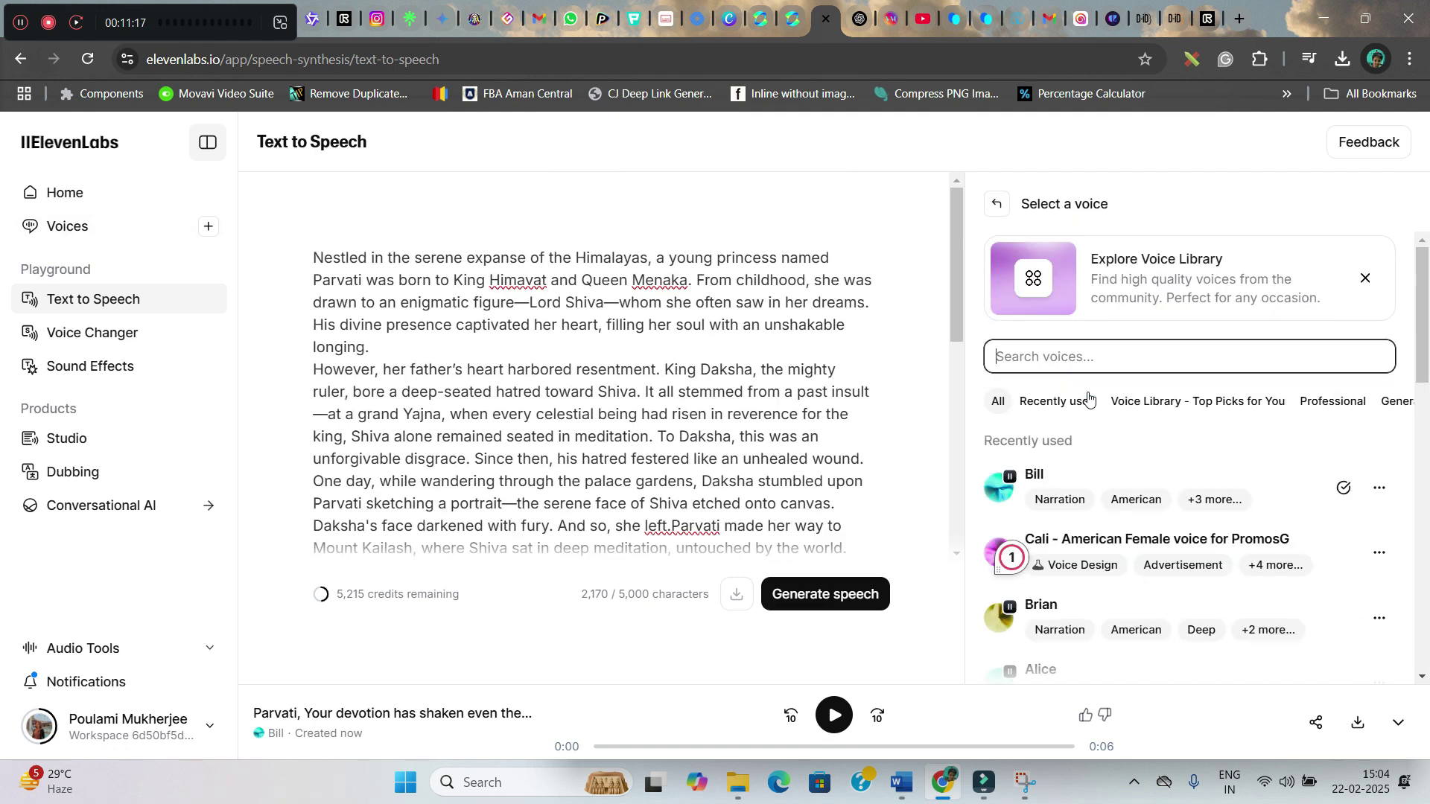
{"action": "left_click", "coordinate": [1045, 622]}
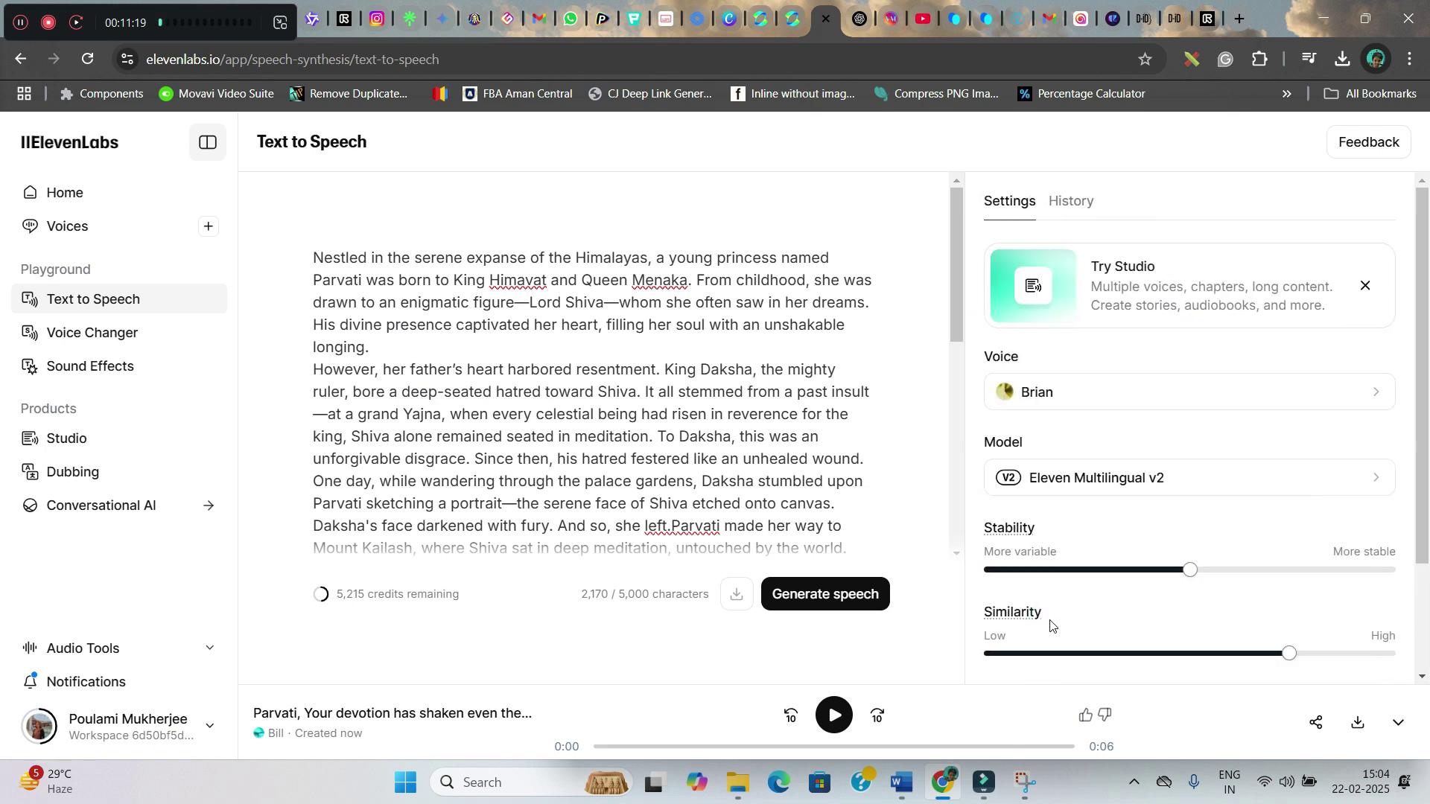
{"action": "left_click", "coordinate": [810, 611]}
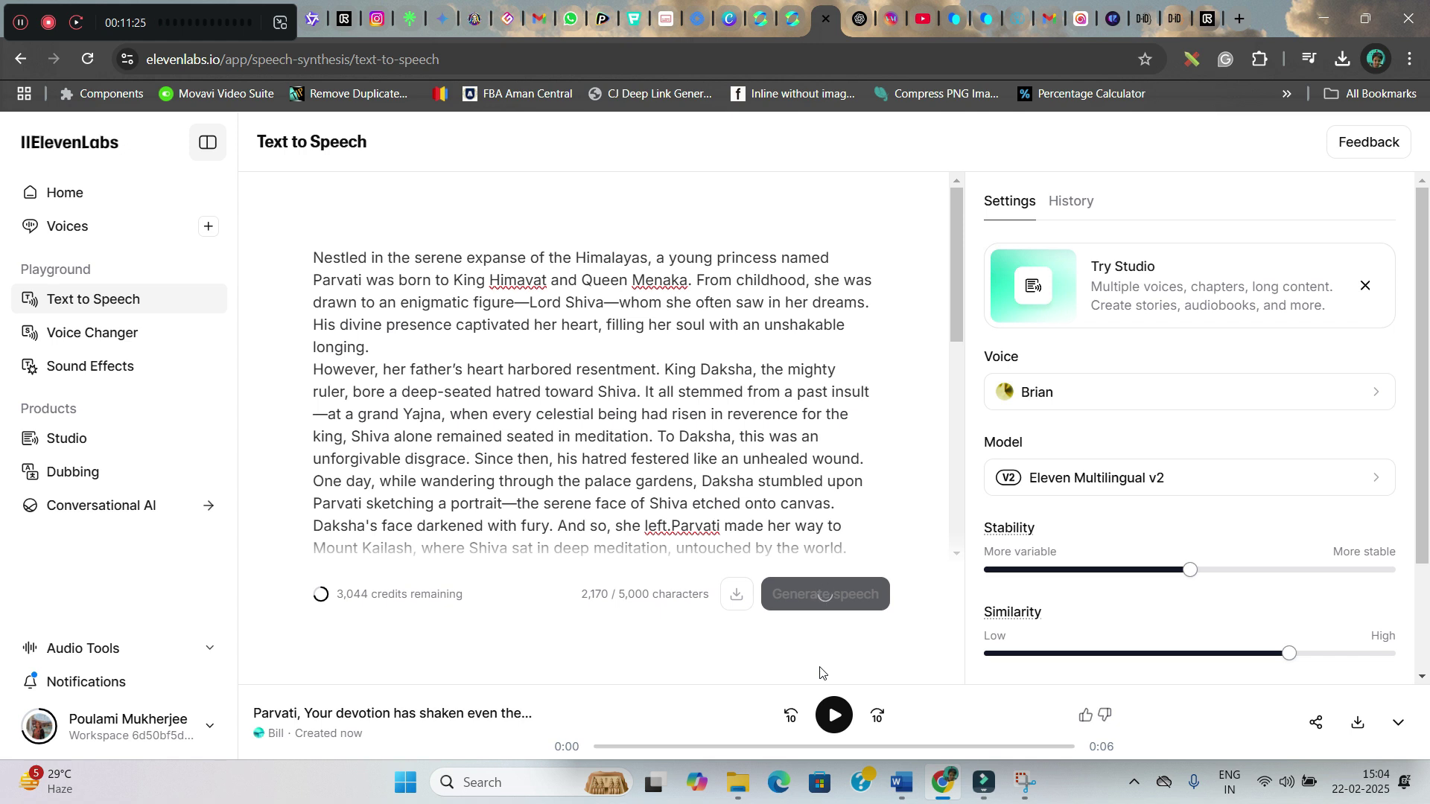
Play back the 2:31 Brian narration and download it
{"action": "left_click", "coordinate": [833, 717]}
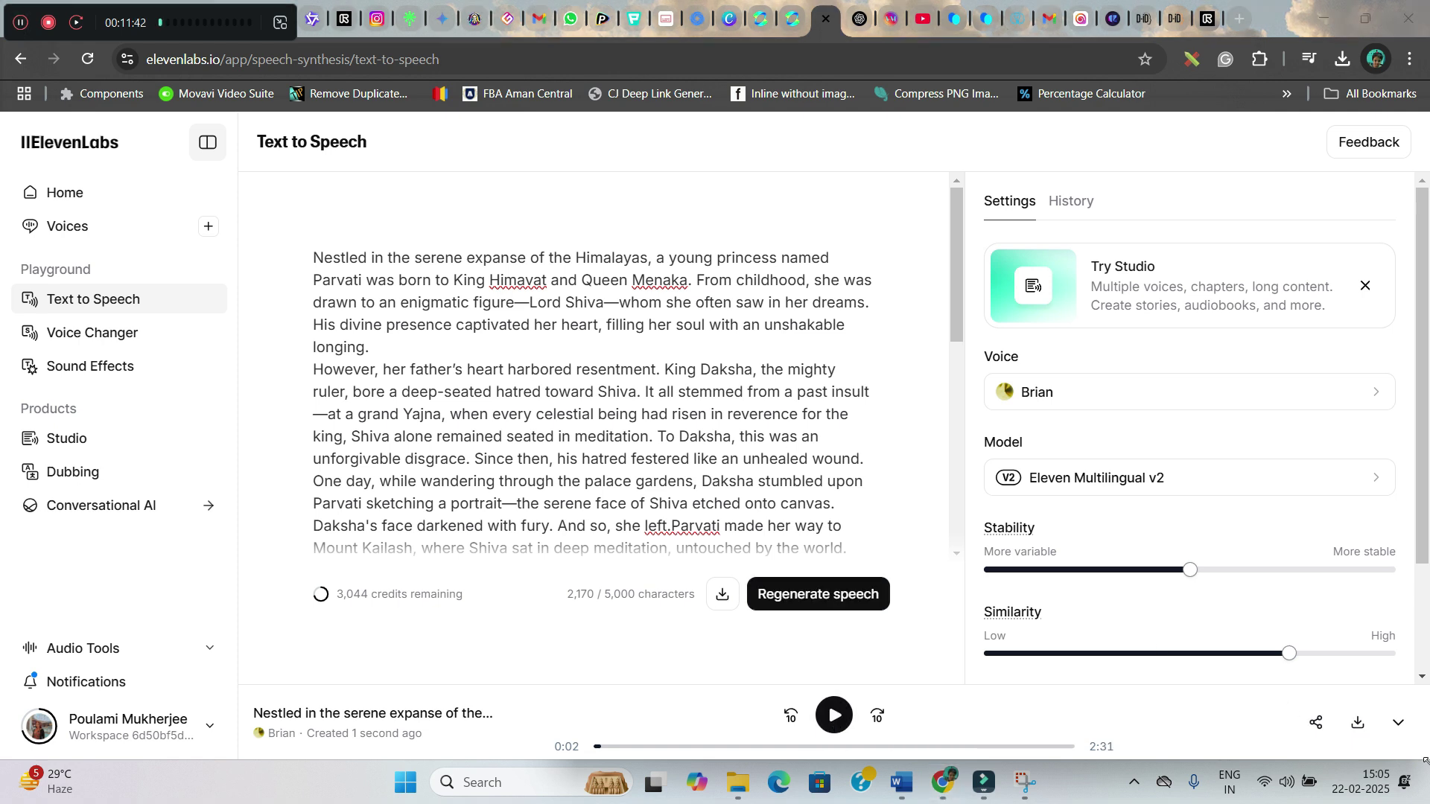
{"action": "left_click", "coordinate": [1356, 727]}
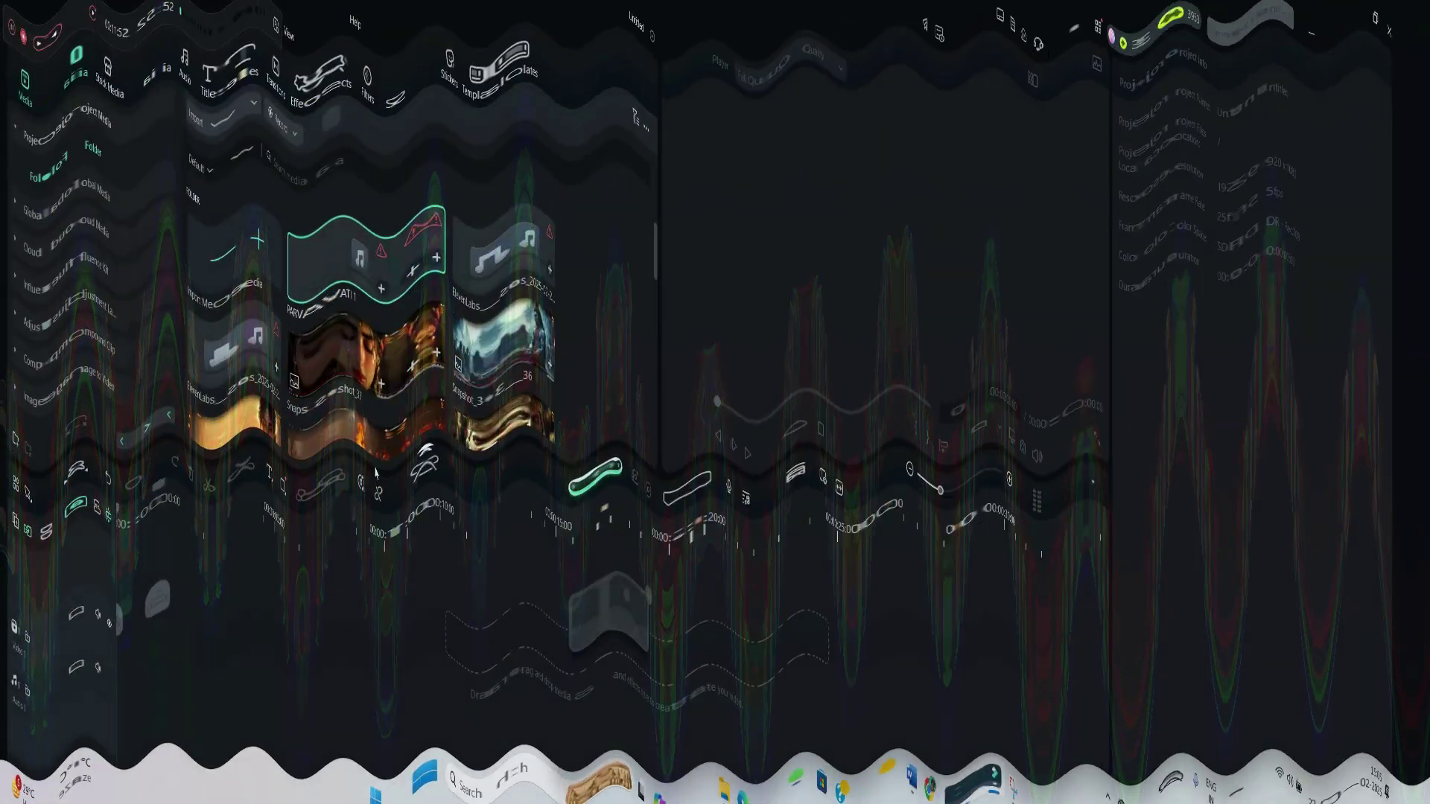
Import the ElevenLabs narration file into the Filmora project
{"action": "left_click", "coordinate": [254, 260]}
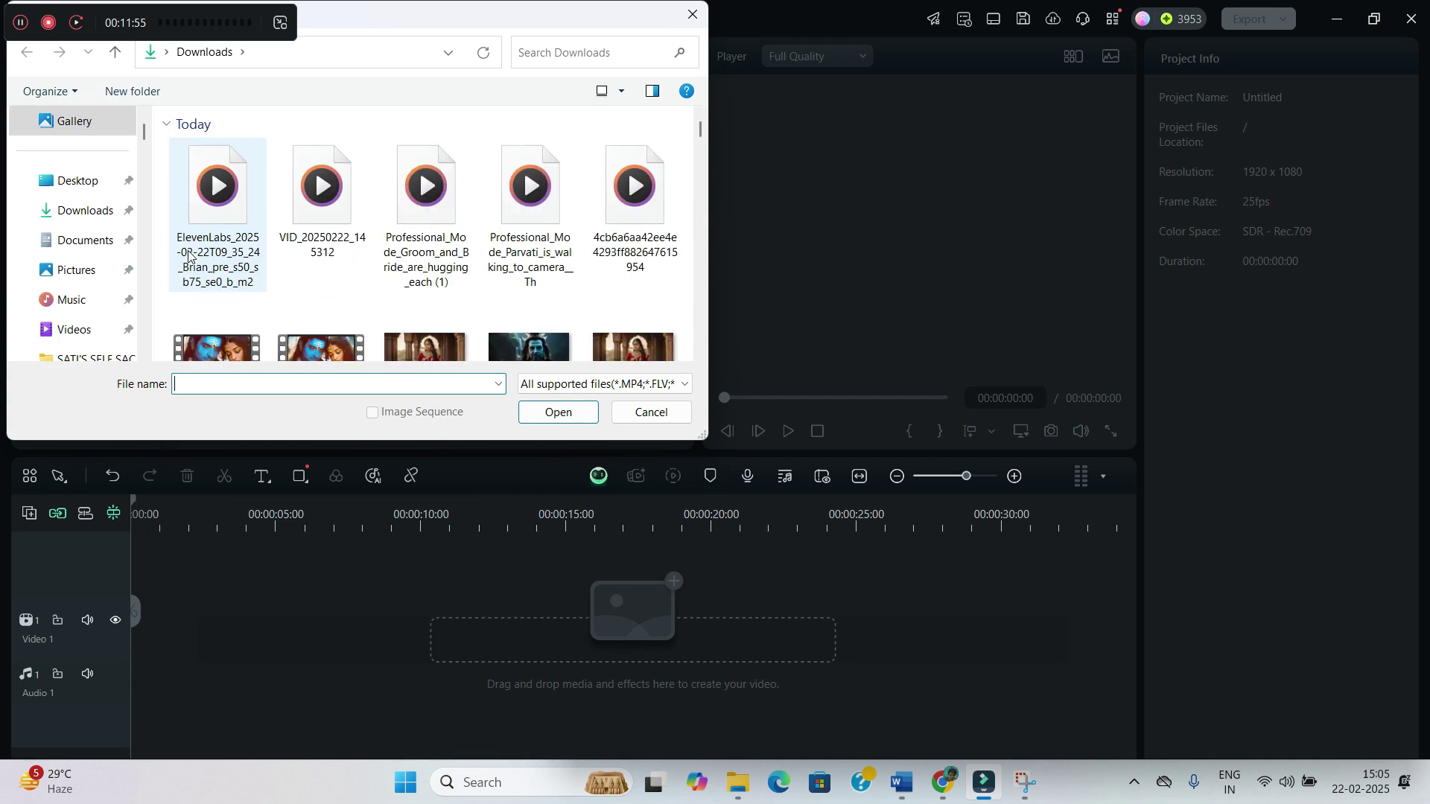
{"action": "left_click", "coordinate": [260, 248]}
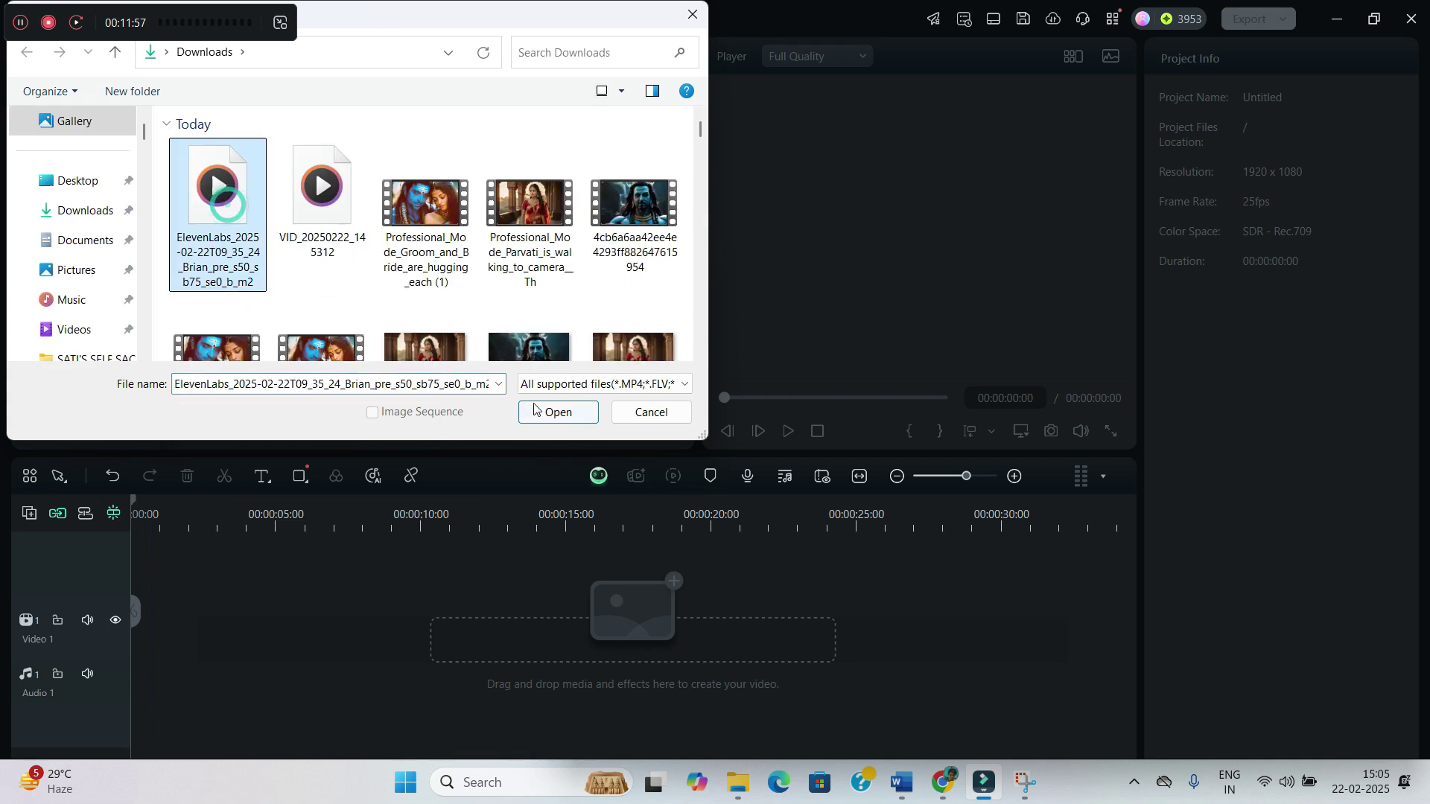
{"action": "left_click", "coordinate": [558, 412]}
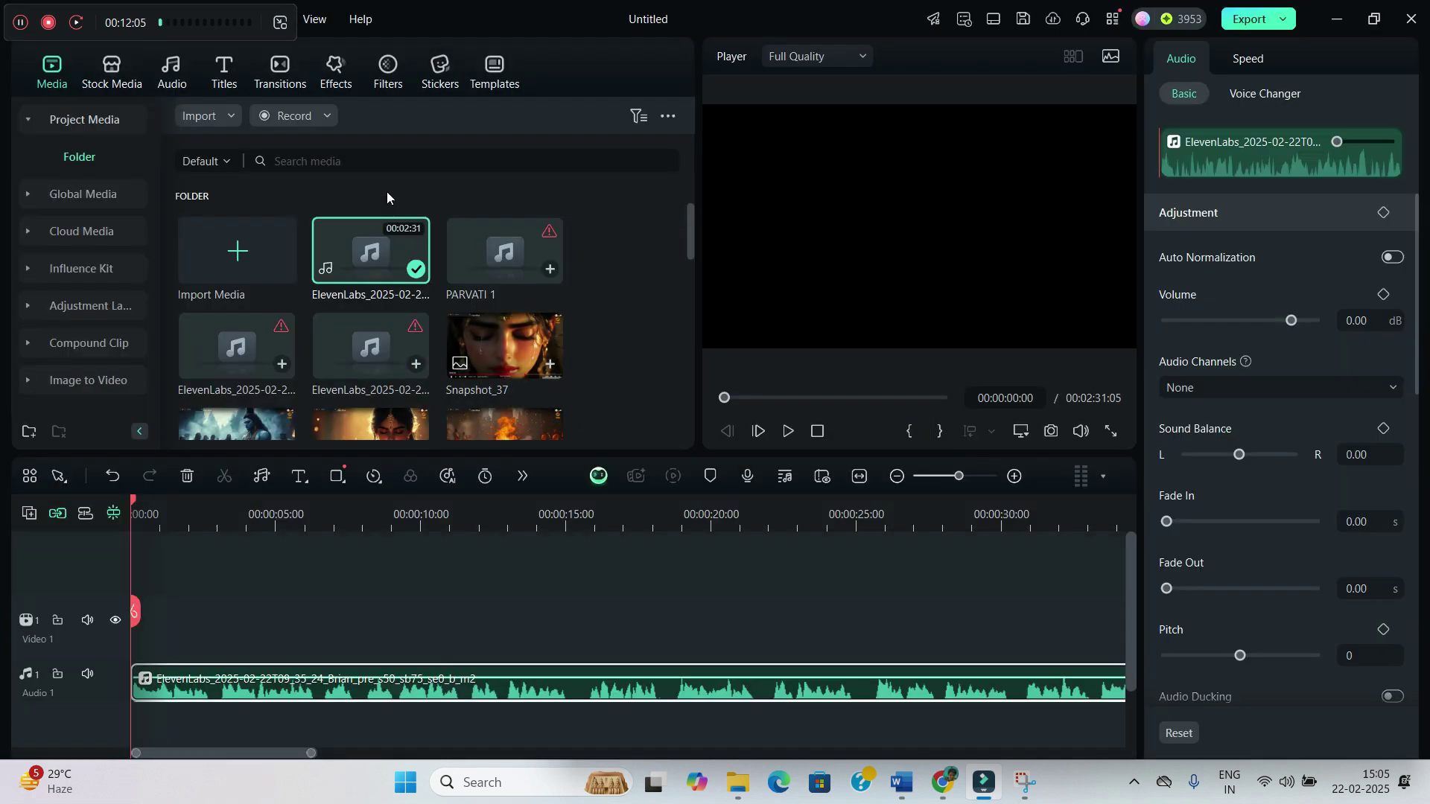
Import the three Kling Parvati clips onto Video 1 and dismiss the resolution mismatch prompt
{"action": "left_click", "coordinate": [244, 225]}
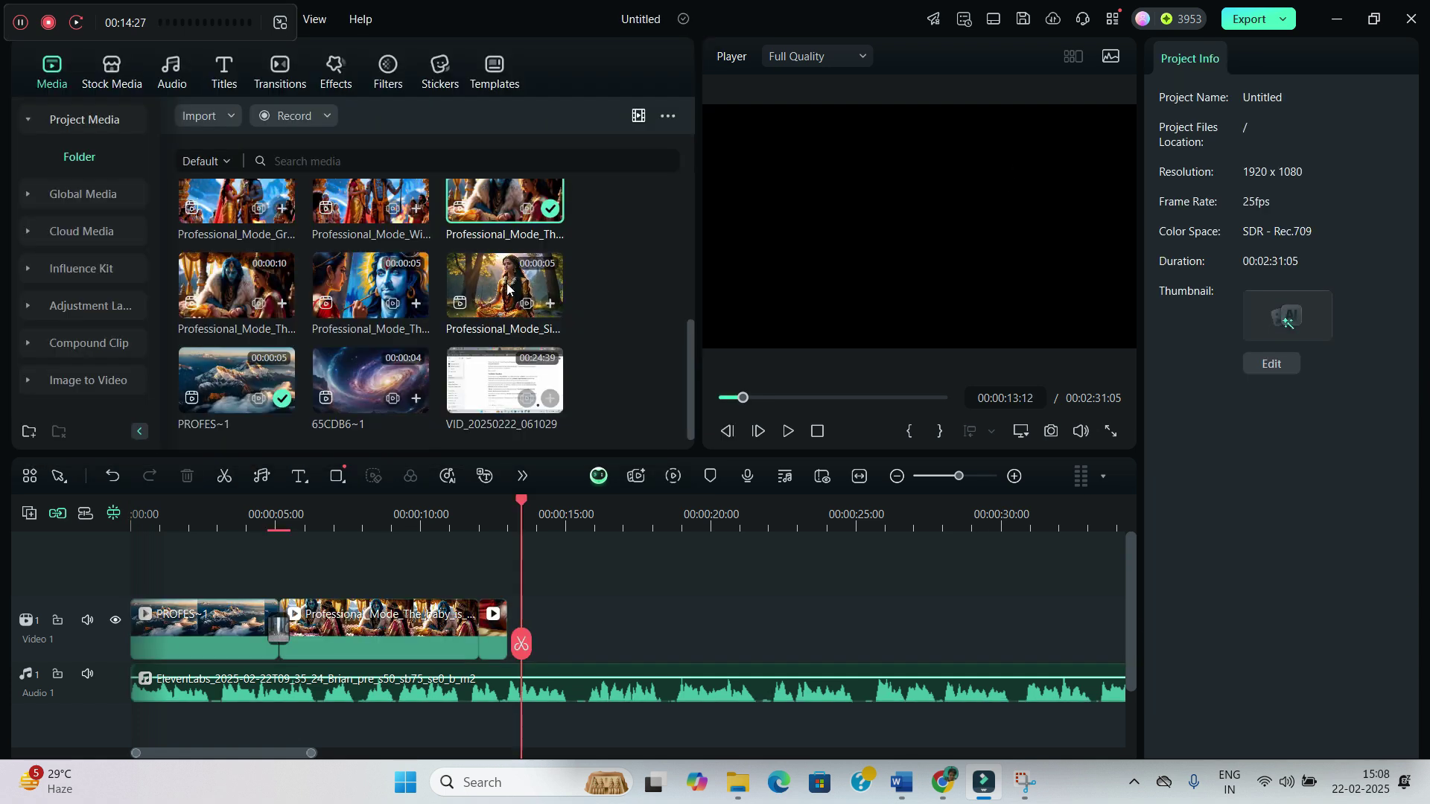
{"action": "left_click_drag", "start_coordinate": [505, 285], "coordinate": [645, 608]}
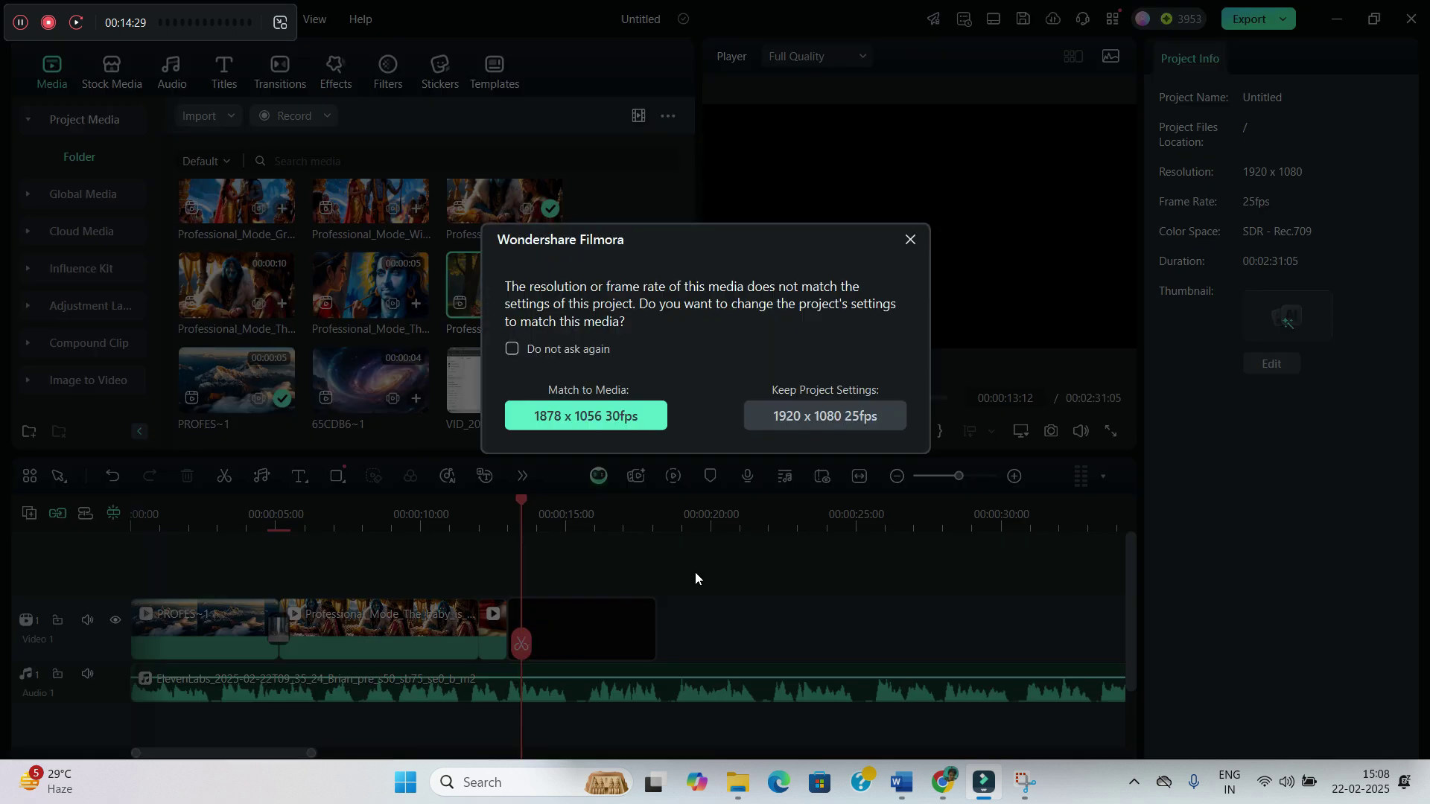
{"action": "left_click", "coordinate": [910, 239]}
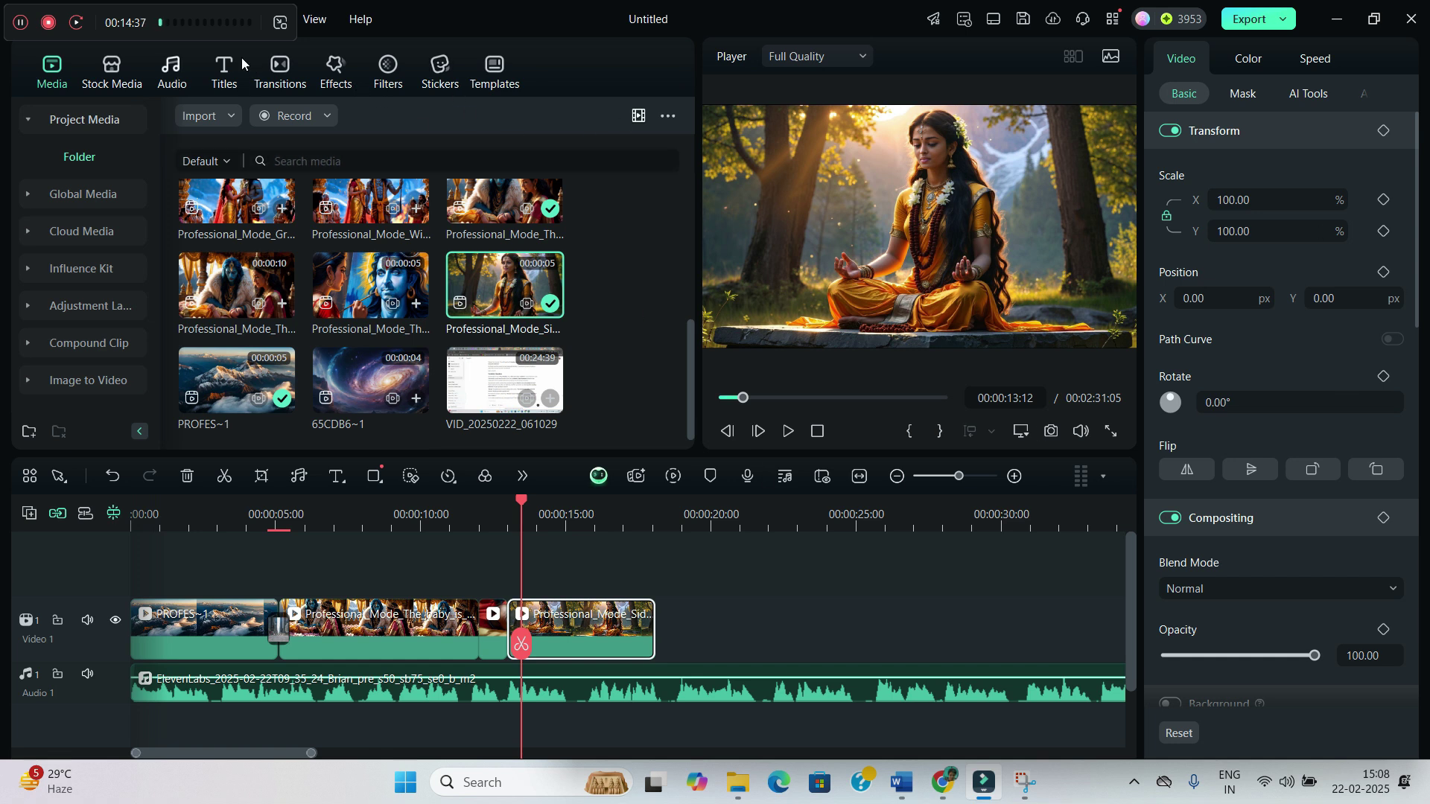
Browse through the Transitions library
{"action": "left_click", "coordinate": [273, 70]}
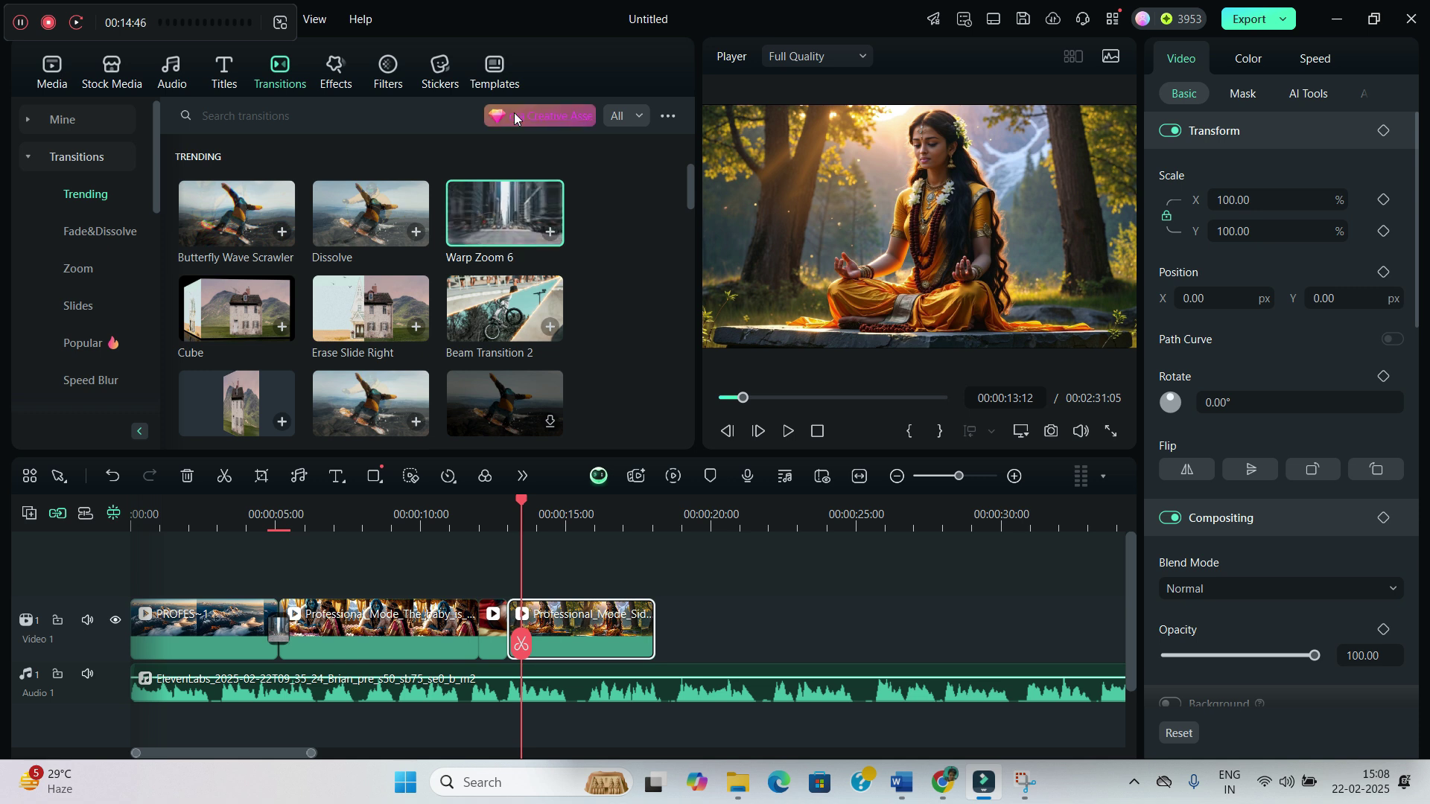
{"action": "scroll", "coordinate": [529, 239], "scroll_direction": "down", "scroll_amount": 5}
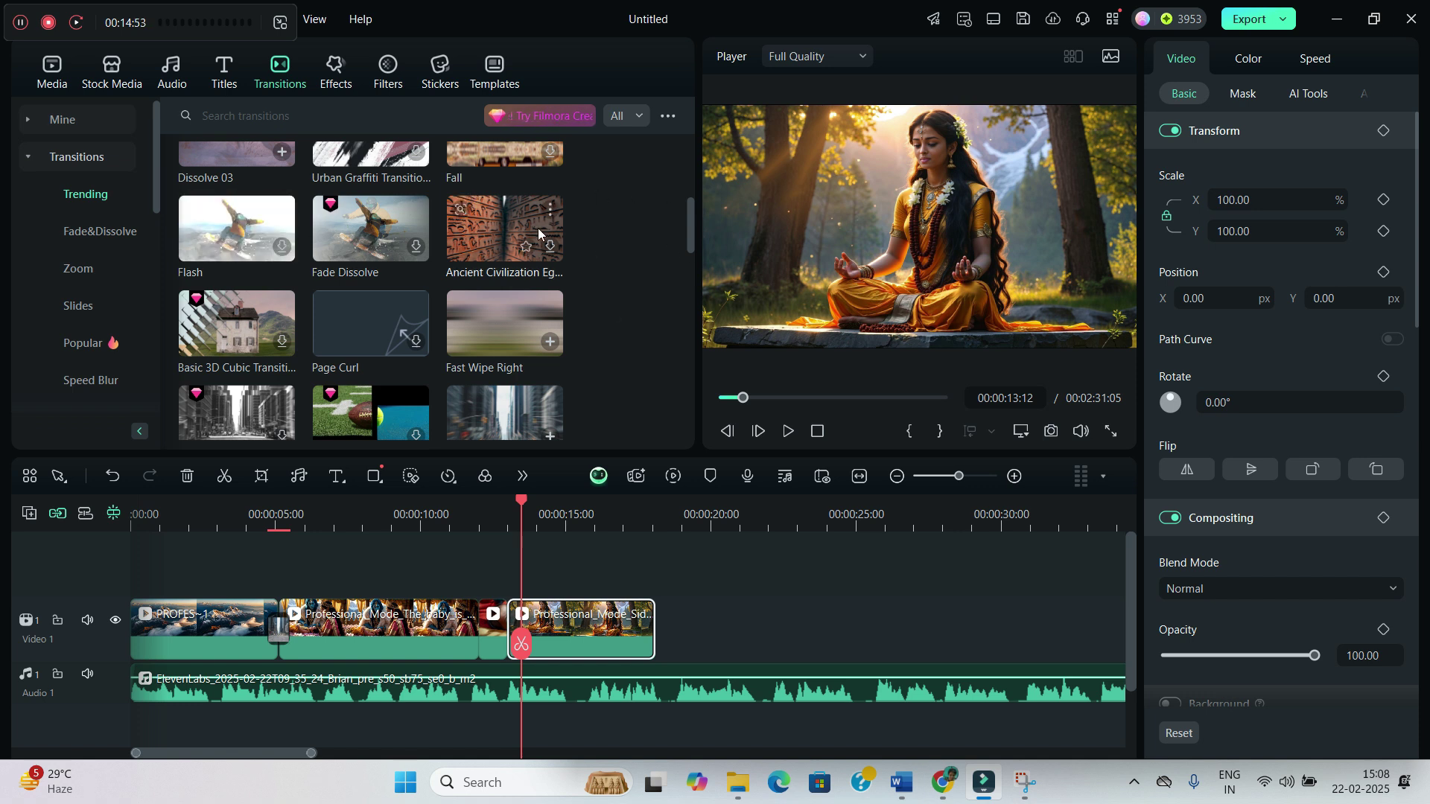
{"action": "scroll", "coordinate": [514, 357], "scroll_direction": "down", "scroll_amount": 2}
{"action": "scroll", "coordinate": [510, 355], "scroll_direction": "down", "scroll_amount": 1}
{"action": "scroll", "coordinate": [507, 335], "scroll_direction": "up", "scroll_amount": 5}
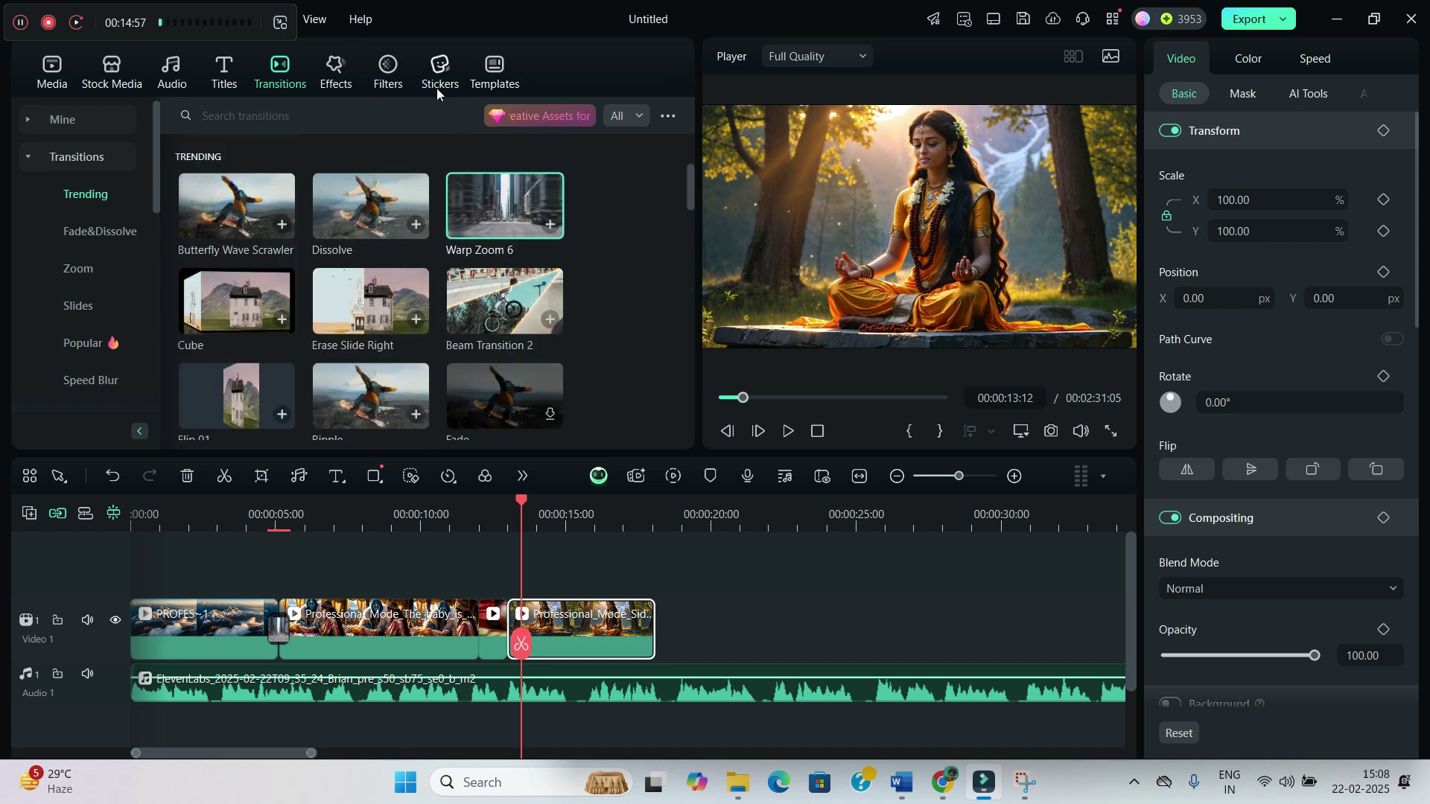
Show the Favorites video effects, including Star Particle Effect and the Light Effects
{"action": "left_click", "coordinate": [335, 73]}
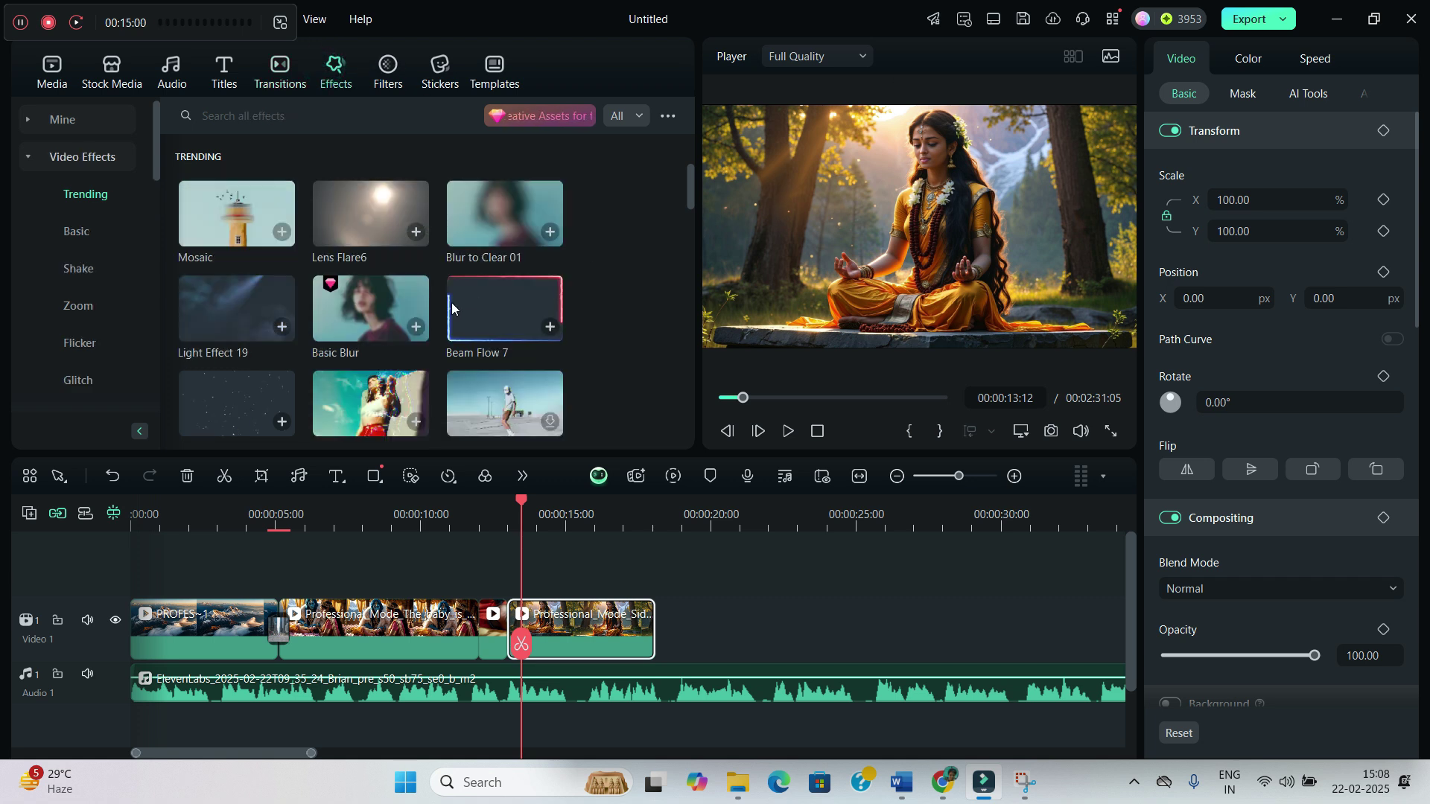
{"action": "scroll", "coordinate": [288, 293], "scroll_direction": "down", "scroll_amount": 2}
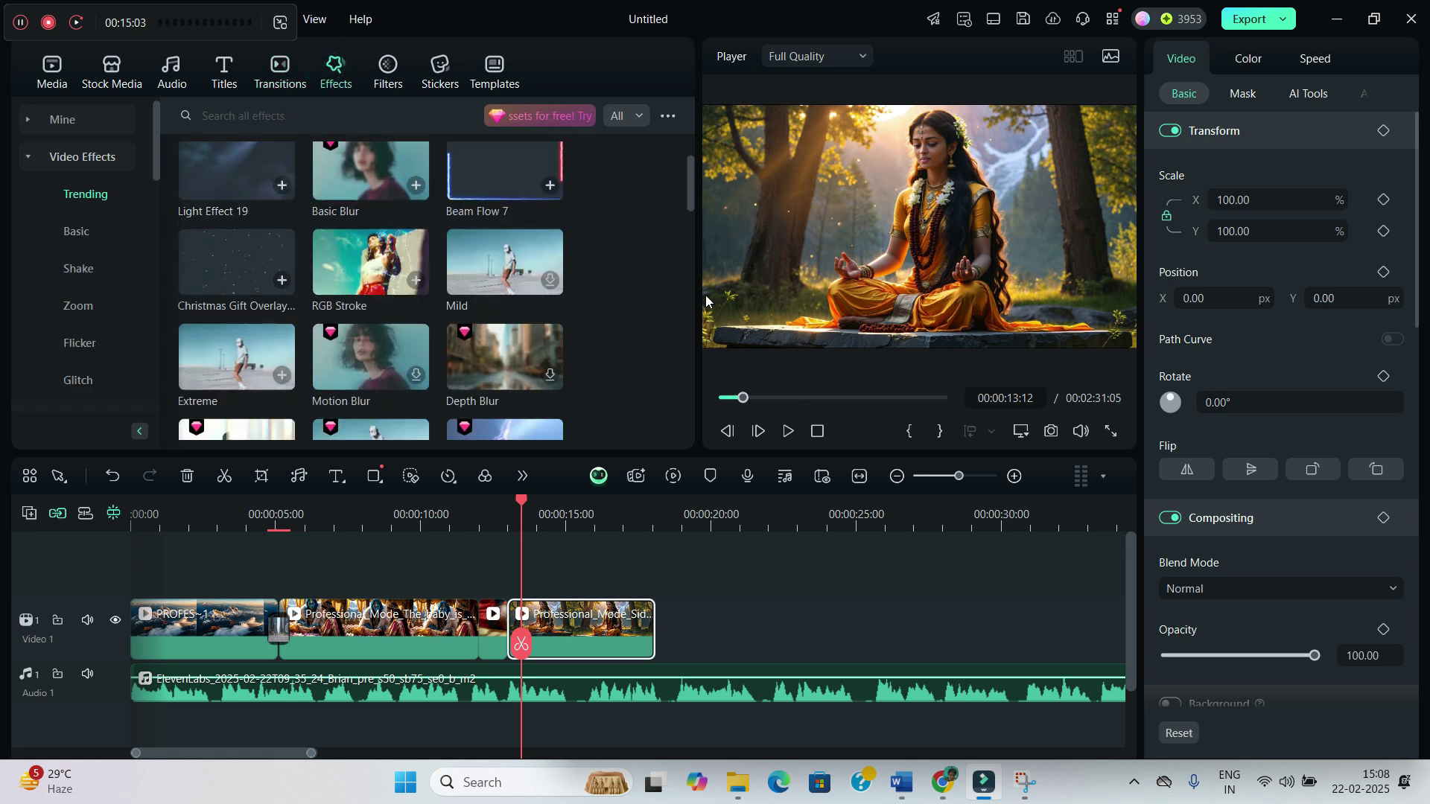
{"action": "left_click", "coordinate": [87, 116]}
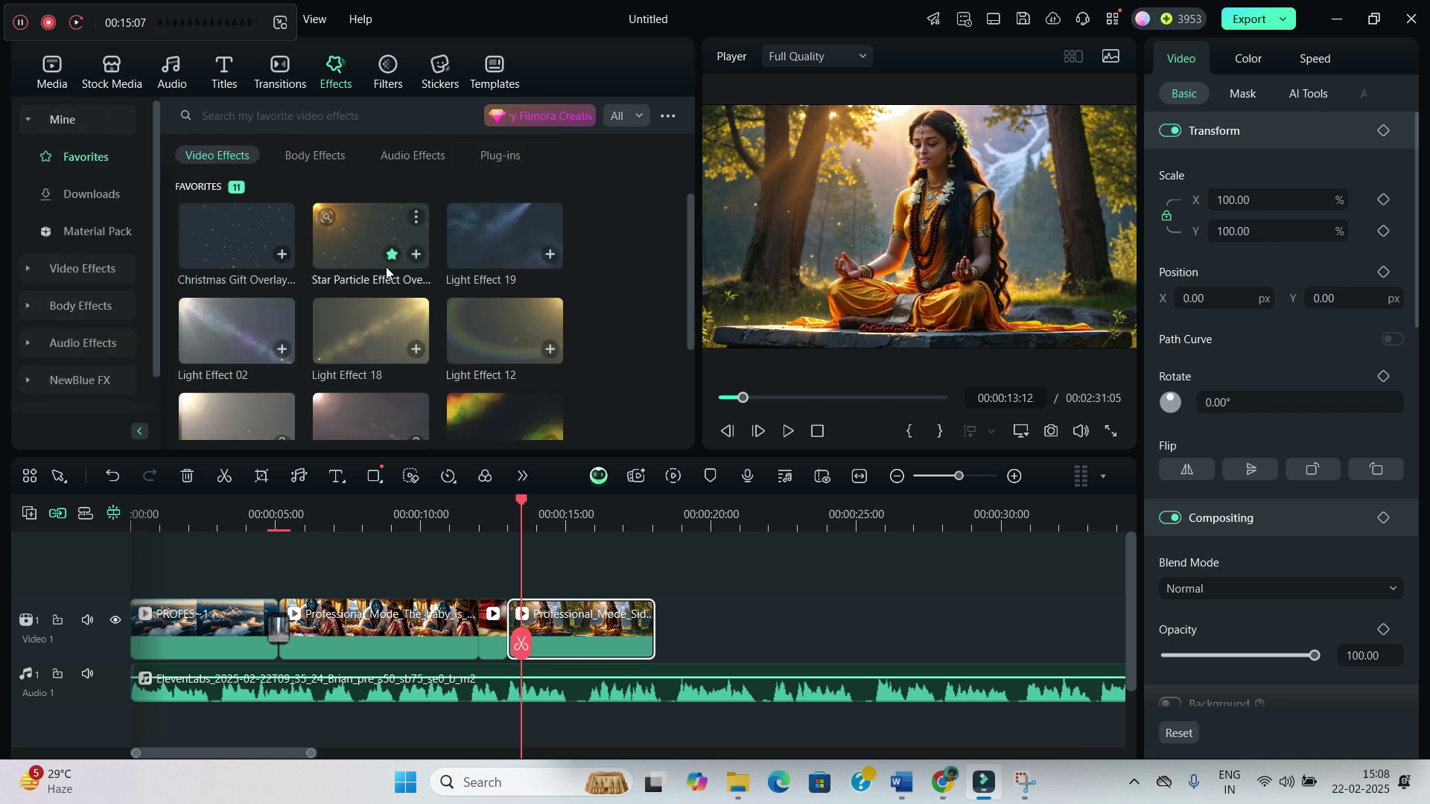
{"action": "scroll", "coordinate": [216, 417], "scroll_direction": "down", "scroll_amount": 1}
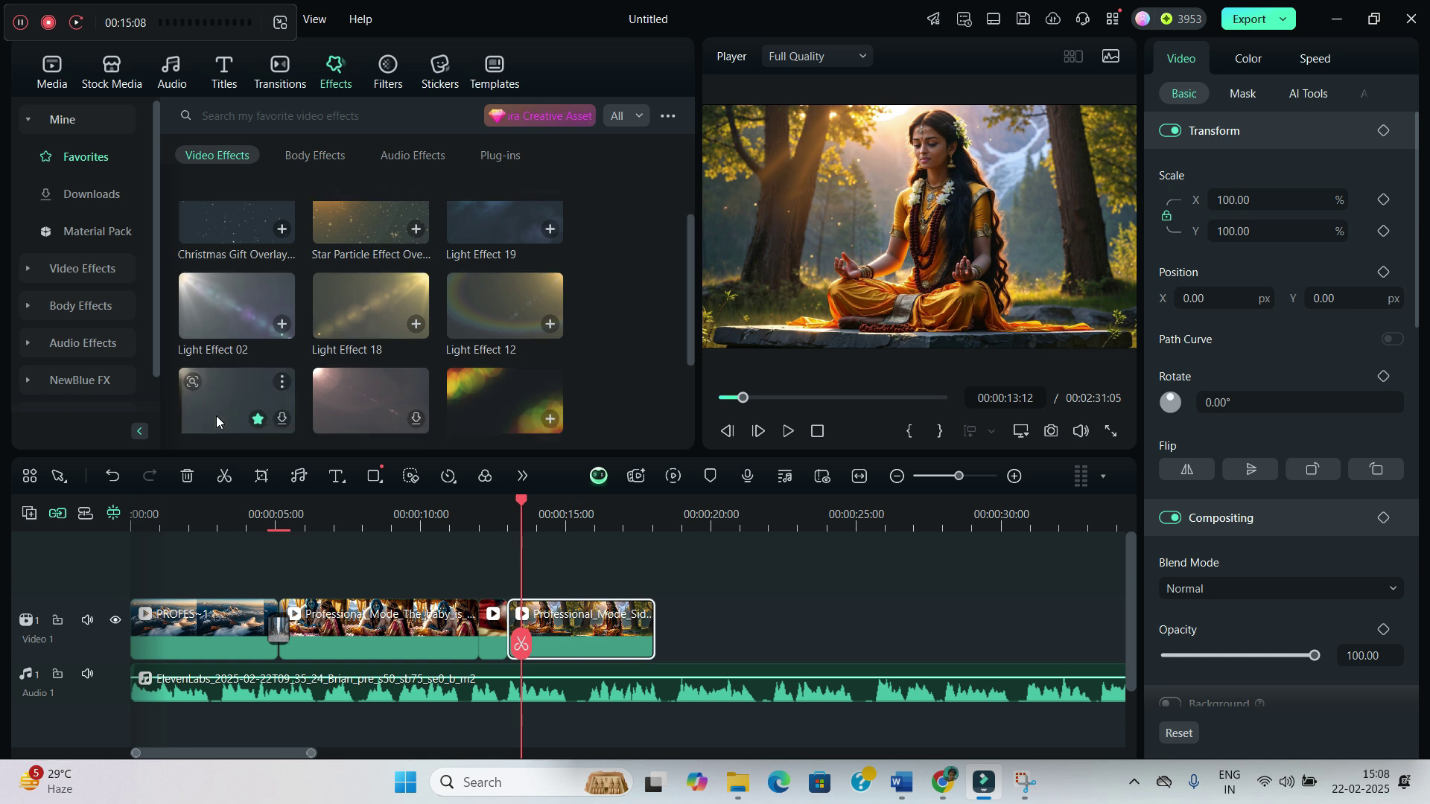
{"action": "scroll", "coordinate": [216, 415], "scroll_direction": "down", "scroll_amount": 4}
{"action": "scroll", "coordinate": [356, 230], "scroll_direction": "up", "scroll_amount": 5}
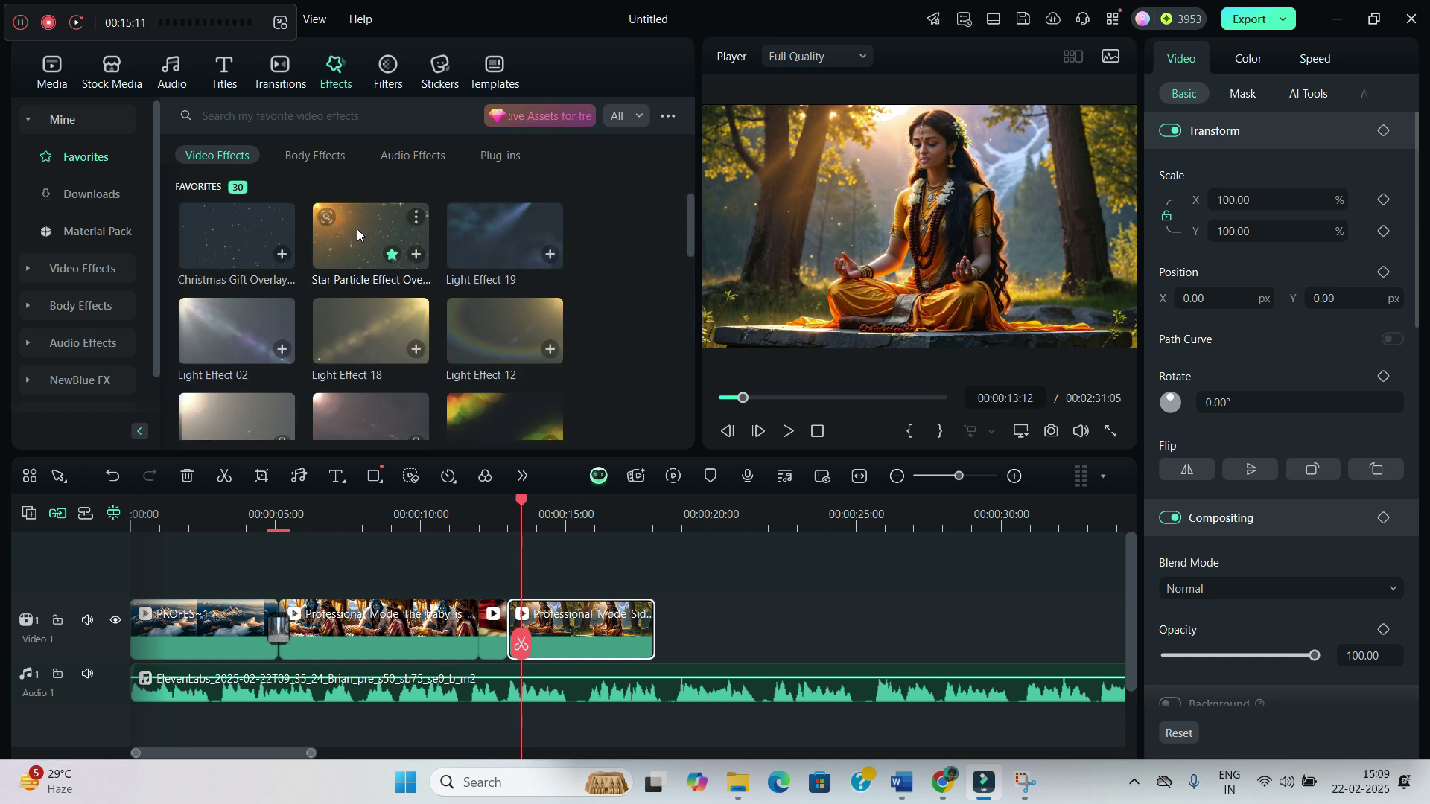
Place Star Particle Effect on Video 2 above the third clip at 67% opacity
{"action": "left_click_drag", "start_coordinate": [356, 230], "coordinate": [536, 611]}
{"action": "left_click", "coordinate": [566, 659]}
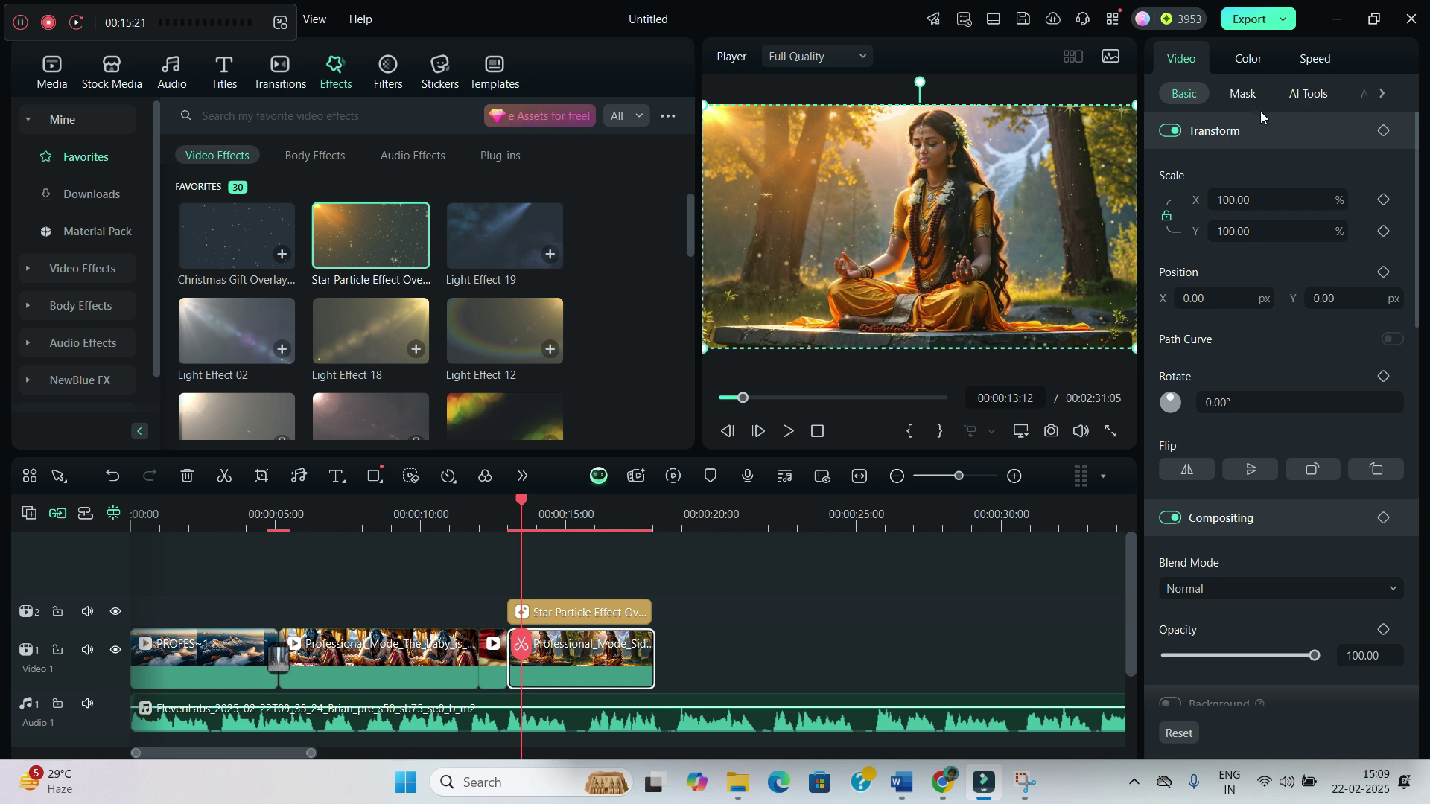
{"action": "left_click", "coordinate": [615, 605]}
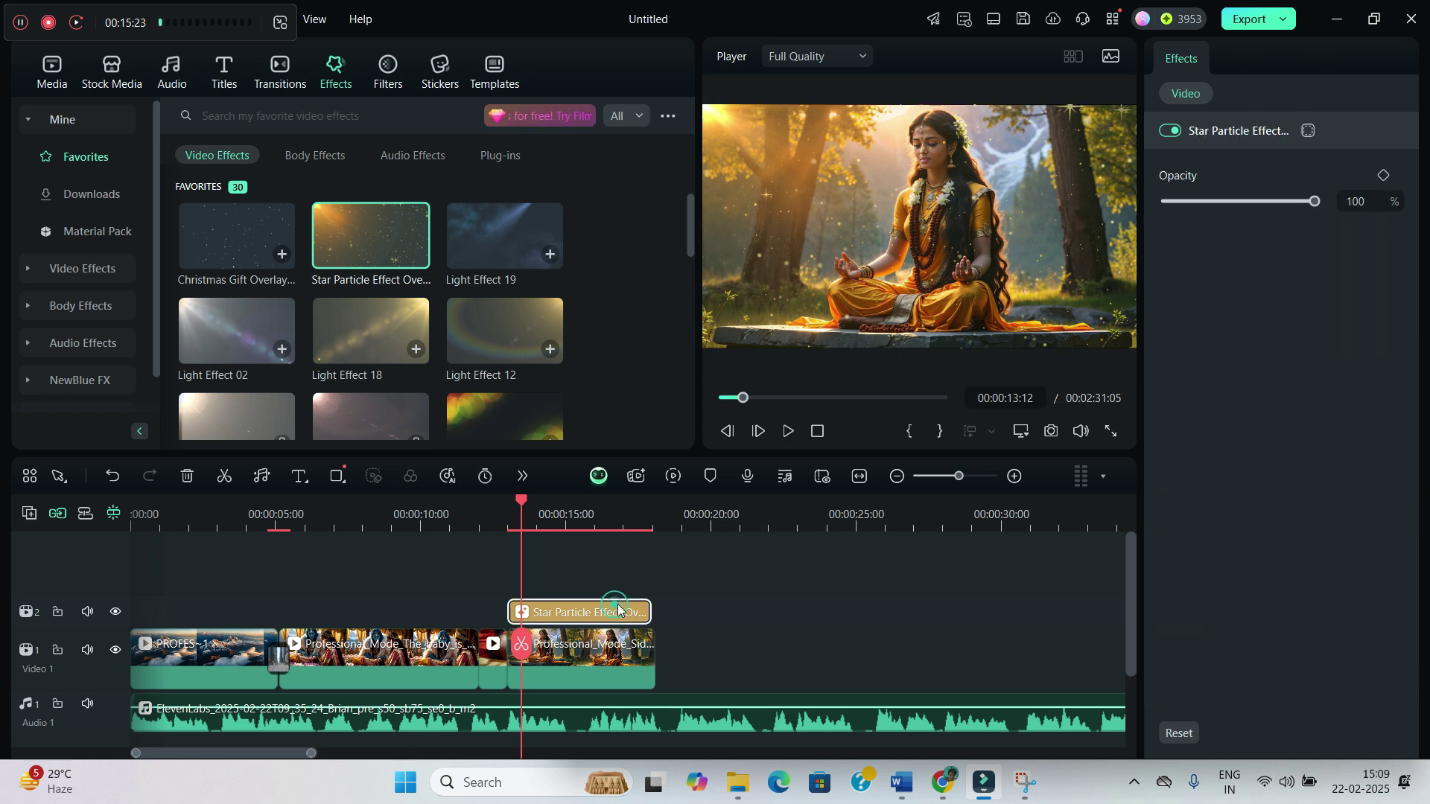
{"action": "left_click_drag", "start_coordinate": [1312, 203], "coordinate": [1267, 209]}
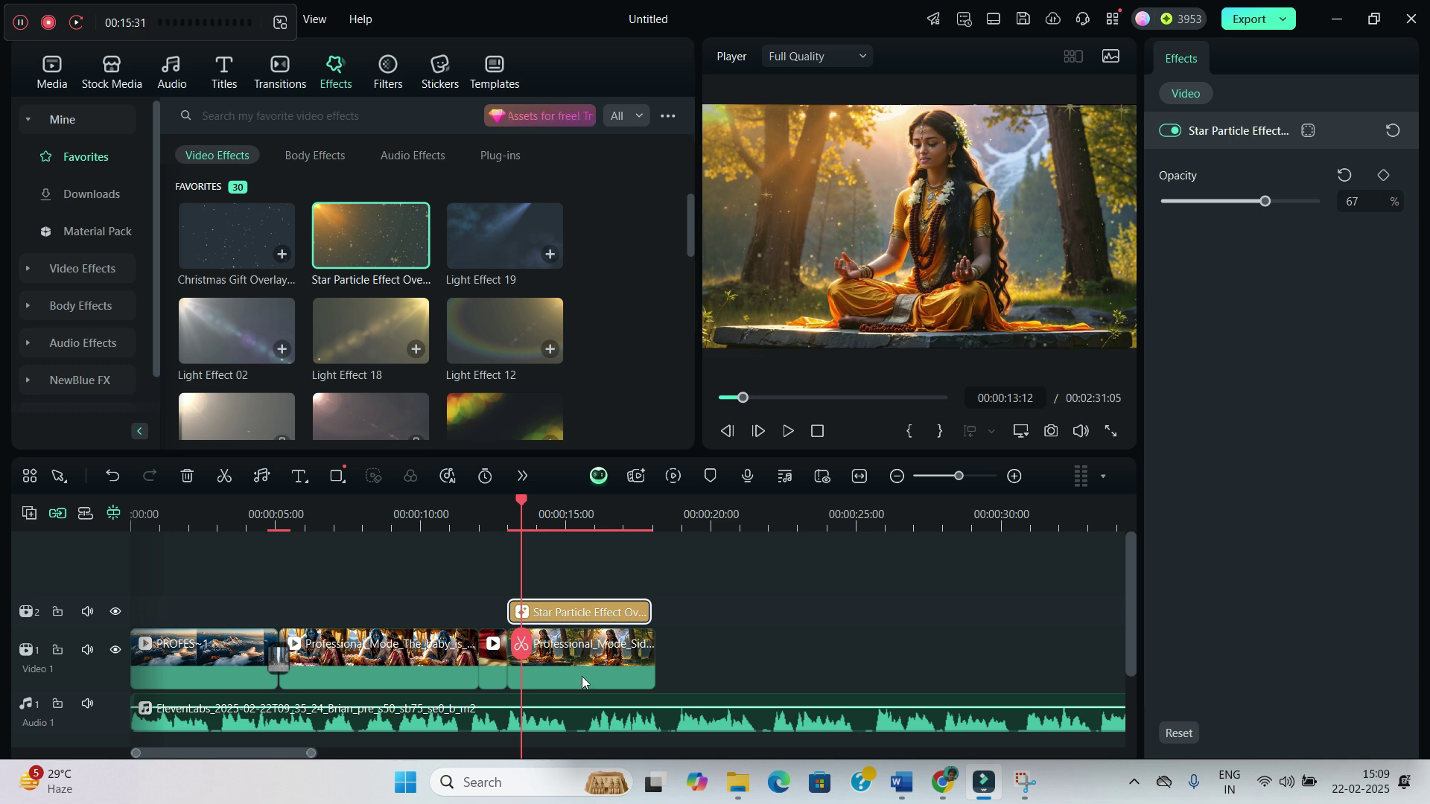
Preview the particle overlay from 00:00:13:00 to the end of the clips
{"action": "left_click_drag", "start_coordinate": [516, 654], "coordinate": [503, 654]}
{"action": "left_click", "coordinate": [789, 432]}
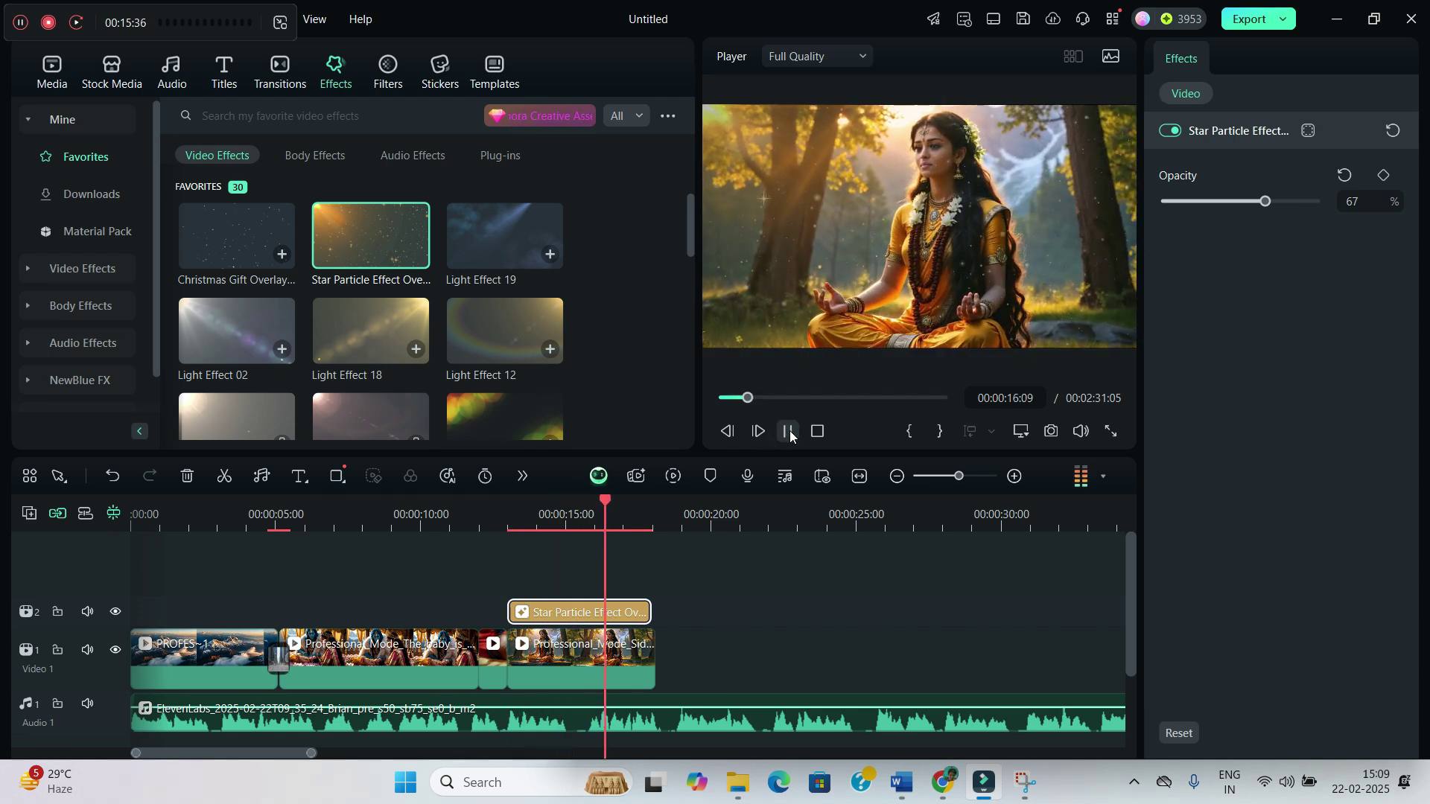
{"action": "left_click", "coordinate": [789, 432]}
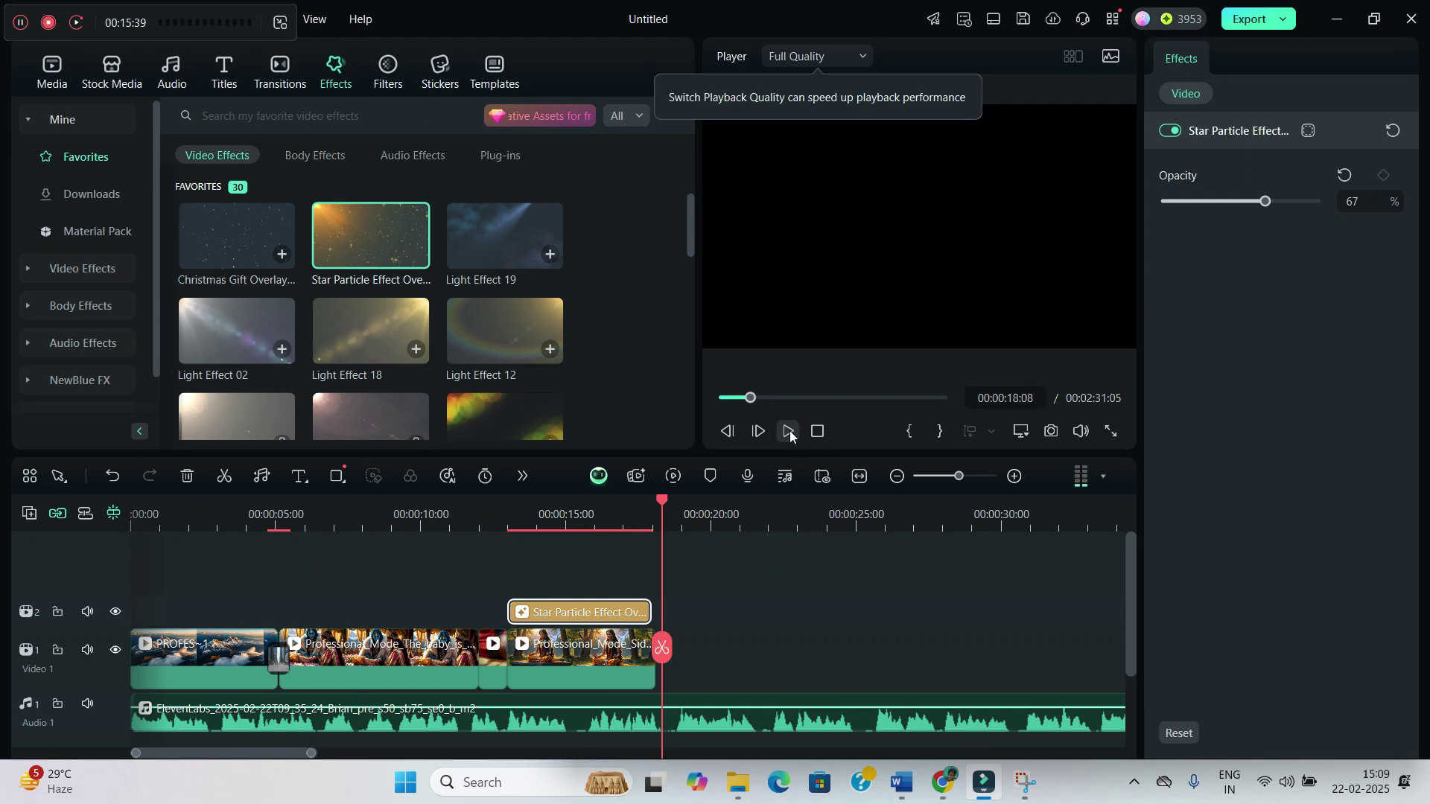
{"action": "left_click", "coordinate": [51, 83]}
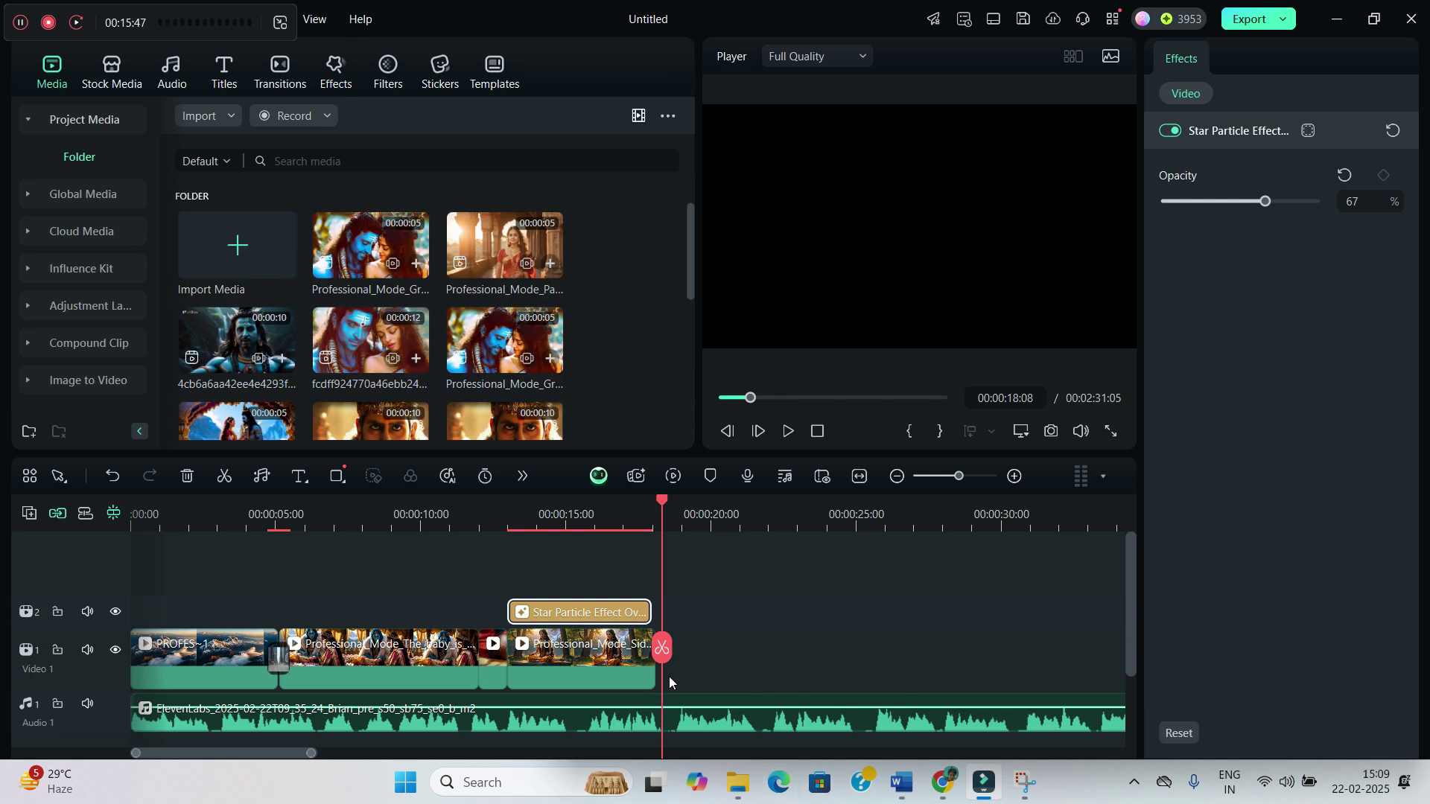
Add the Shiva image after the videos and layer Light Effect 02 above it at 69% opacity
{"action": "left_click", "coordinate": [21, 24]}
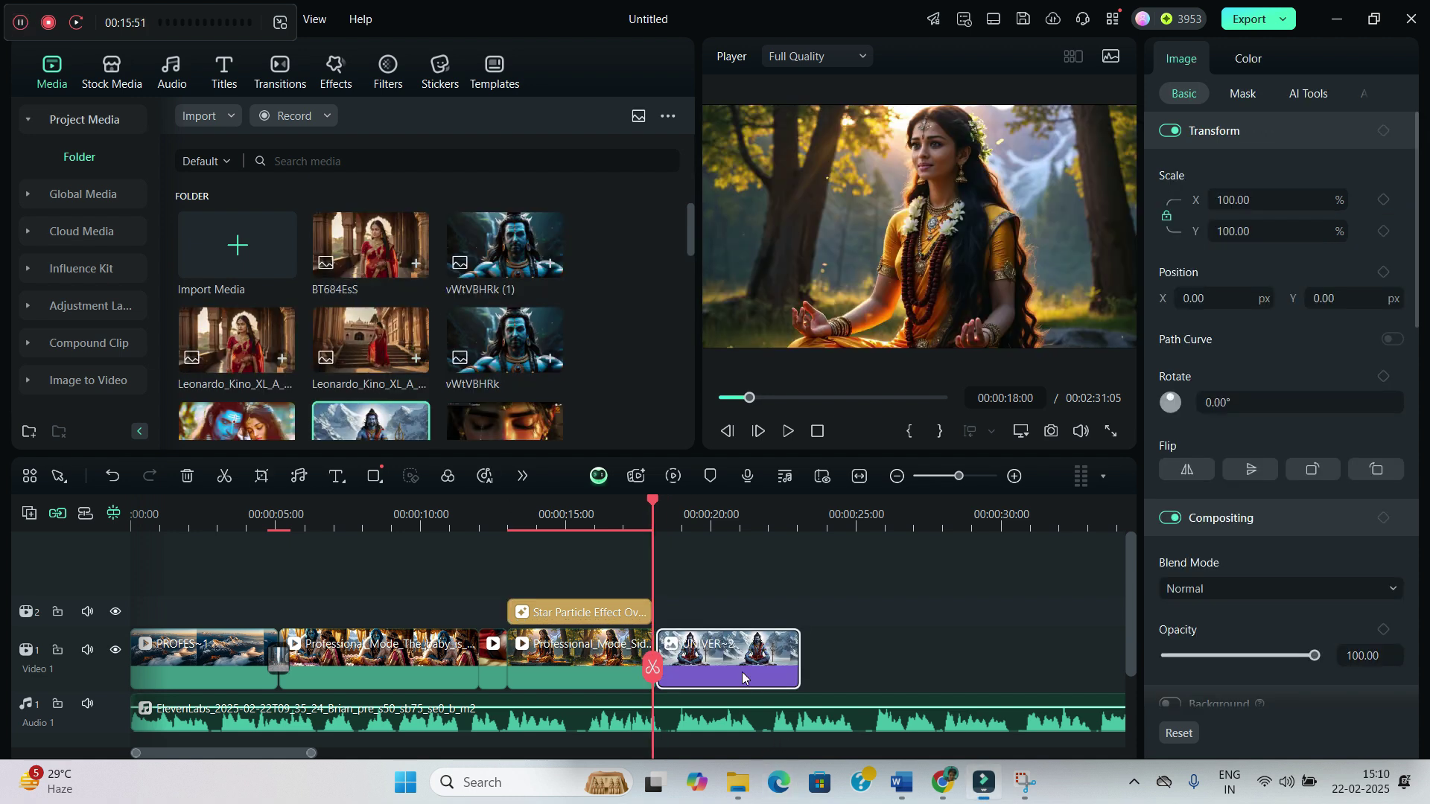
{"action": "left_click_drag", "start_coordinate": [655, 670], "coordinate": [710, 670]}
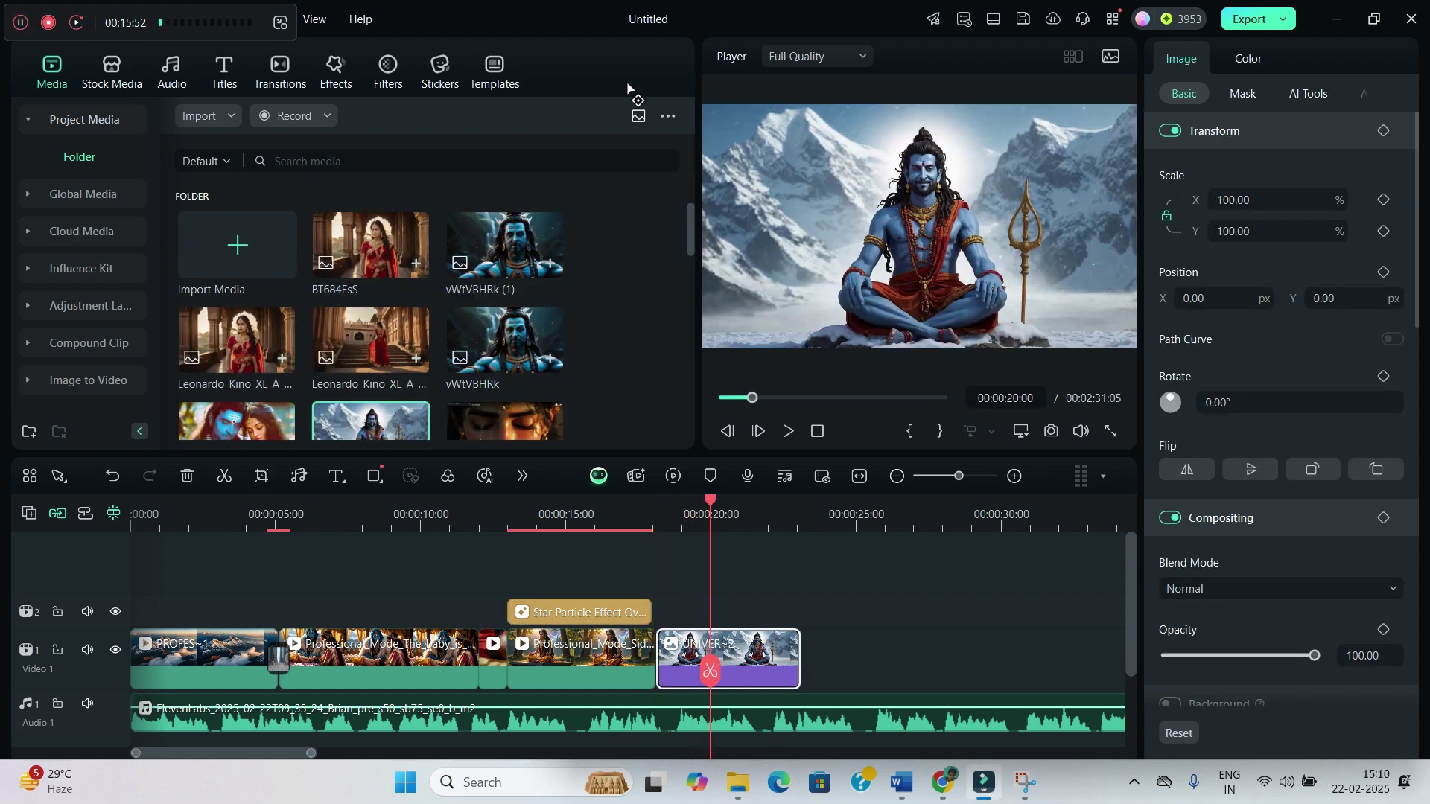
{"action": "left_click", "coordinate": [336, 69]}
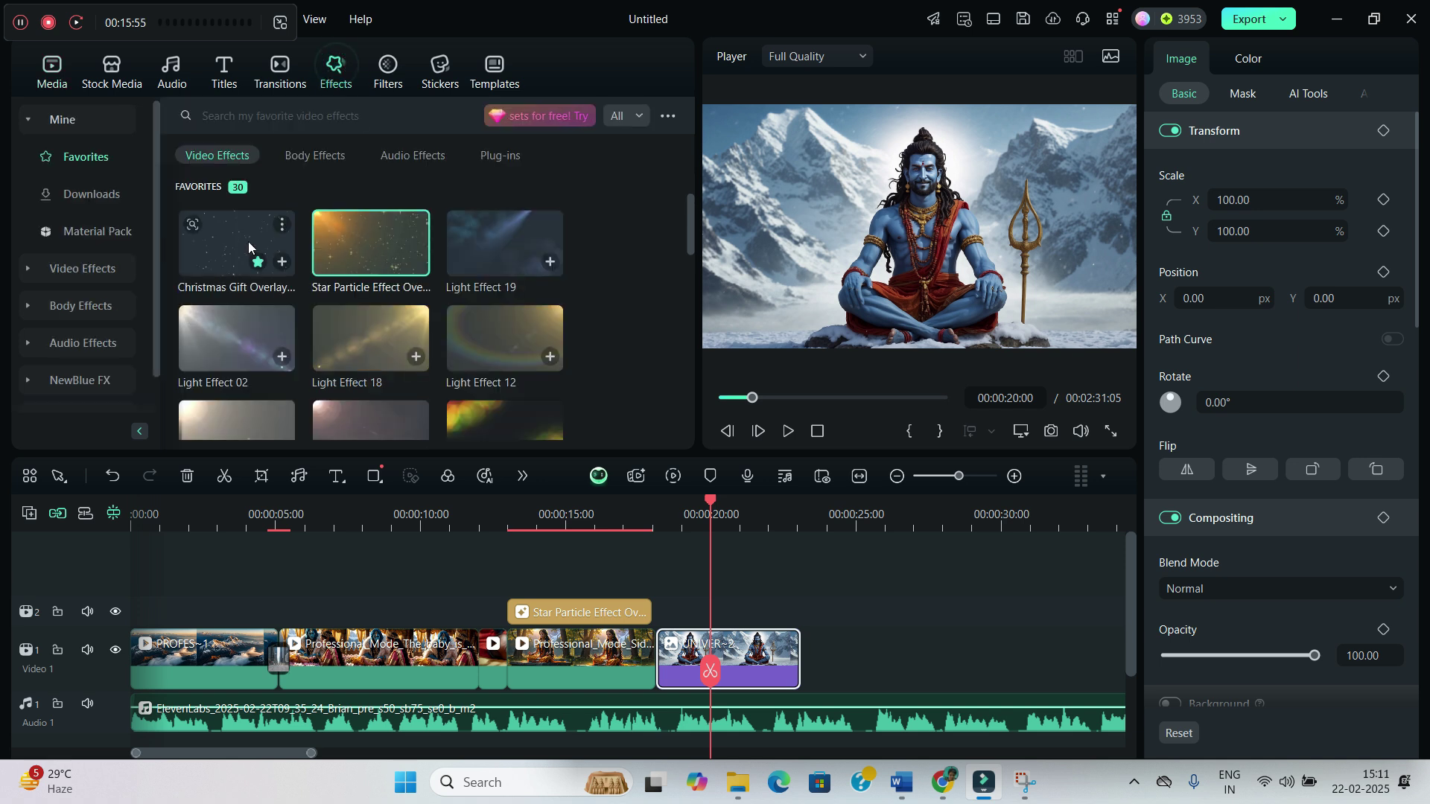
{"action": "left_click_drag", "start_coordinate": [223, 339], "coordinate": [822, 622]}
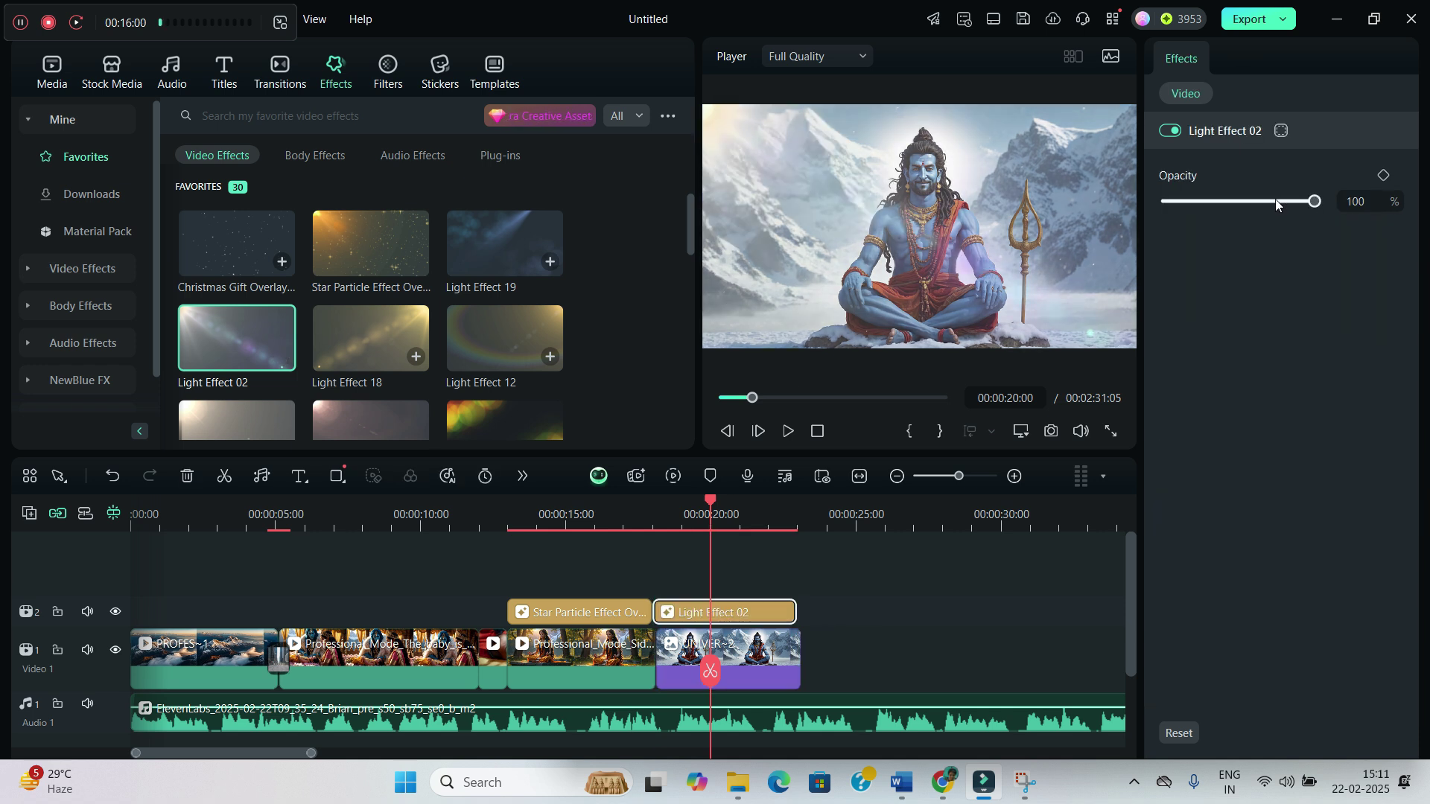
{"action": "left_click_drag", "start_coordinate": [1276, 203], "coordinate": [1268, 202]}
Add the Christmas Gift Overlay on track 3 above the Shiva clip at 84% opacity
{"action": "left_click_drag", "start_coordinate": [245, 249], "coordinate": [652, 582]}
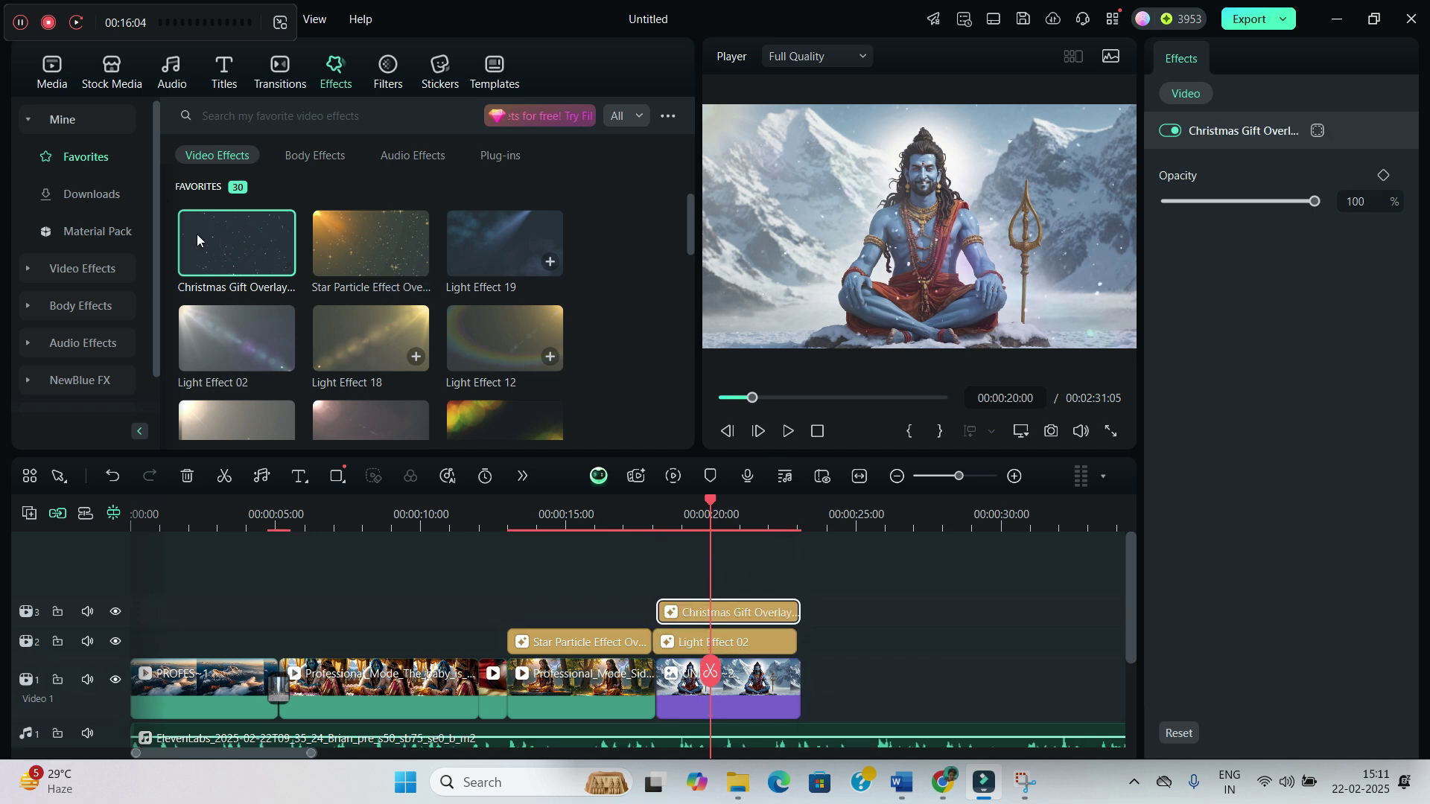
{"action": "left_click", "coordinate": [231, 111]}
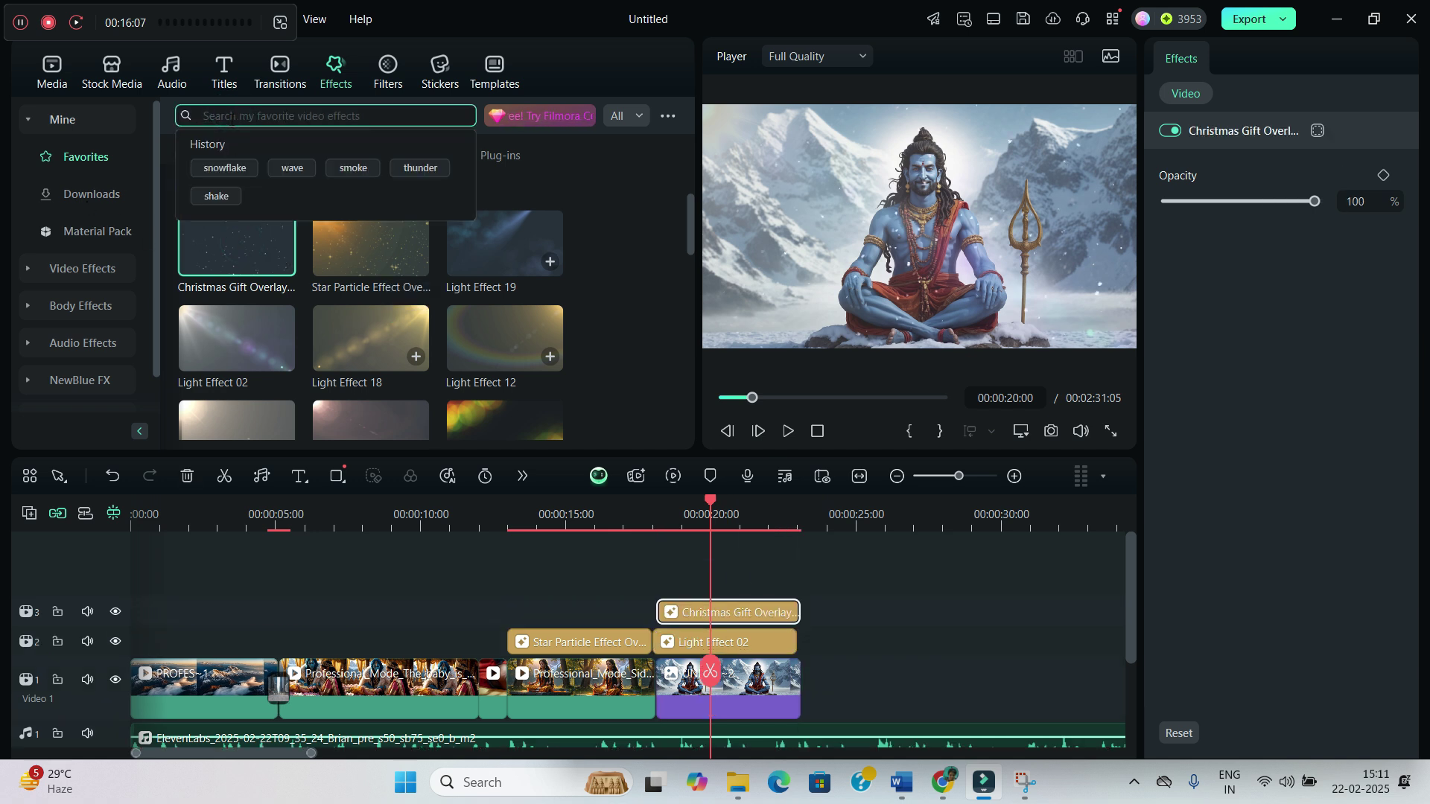
{"action": "type", "text": "sn"}
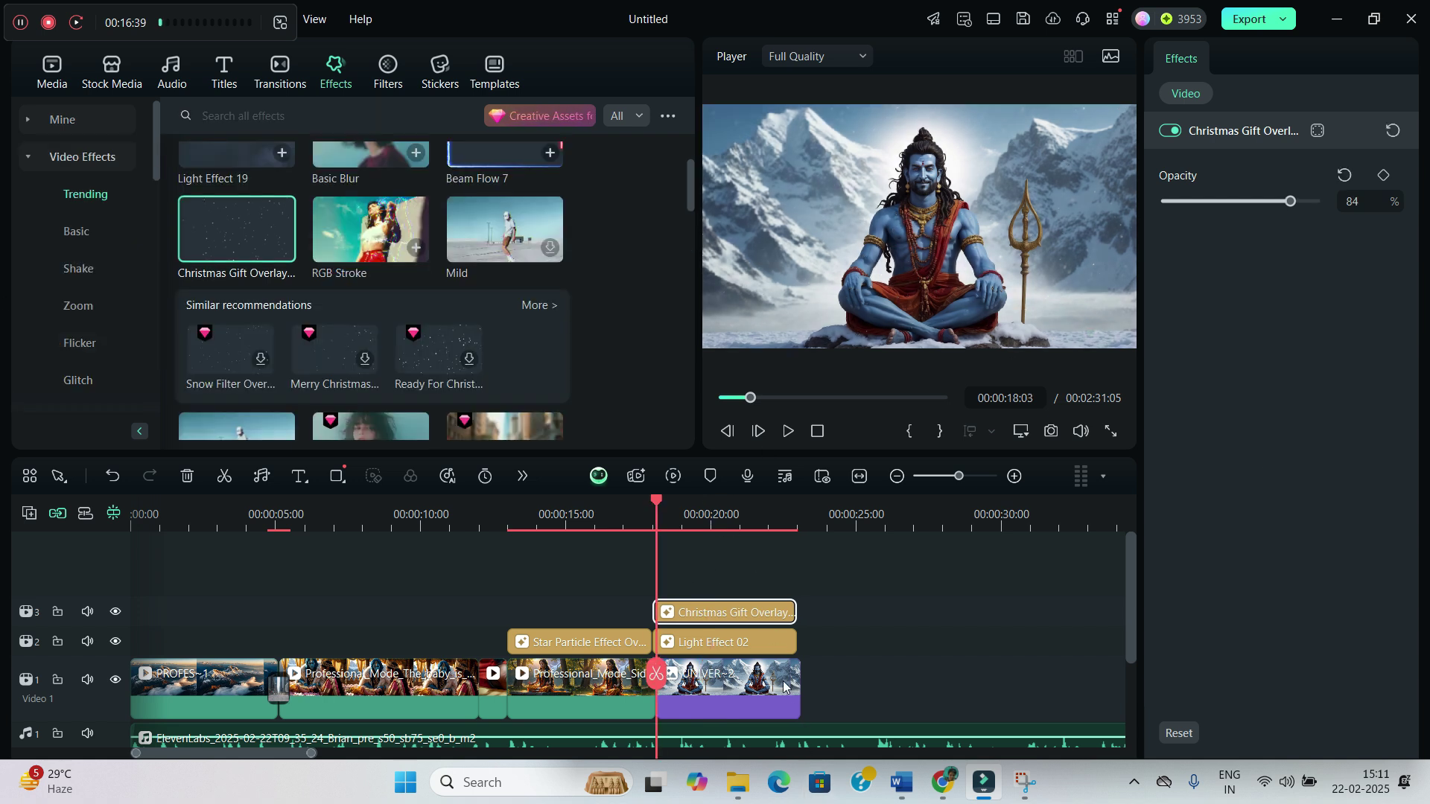
{"action": "left_click", "coordinate": [783, 687]}
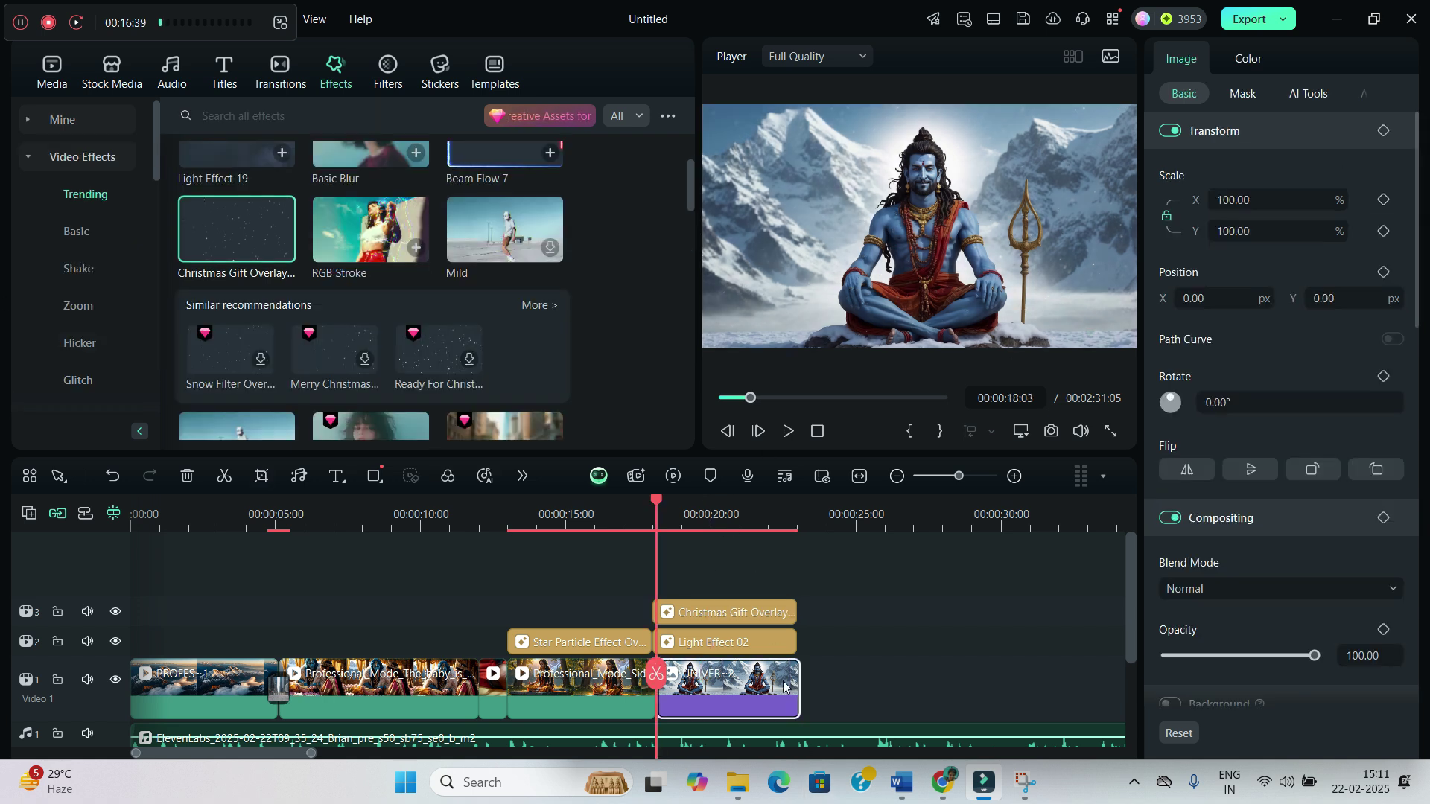
Apply a Pan & Zoom to the Shiva clip with a 3289x1848 end frame on his head and shoulders
{"action": "right_click", "coordinate": [745, 678]}
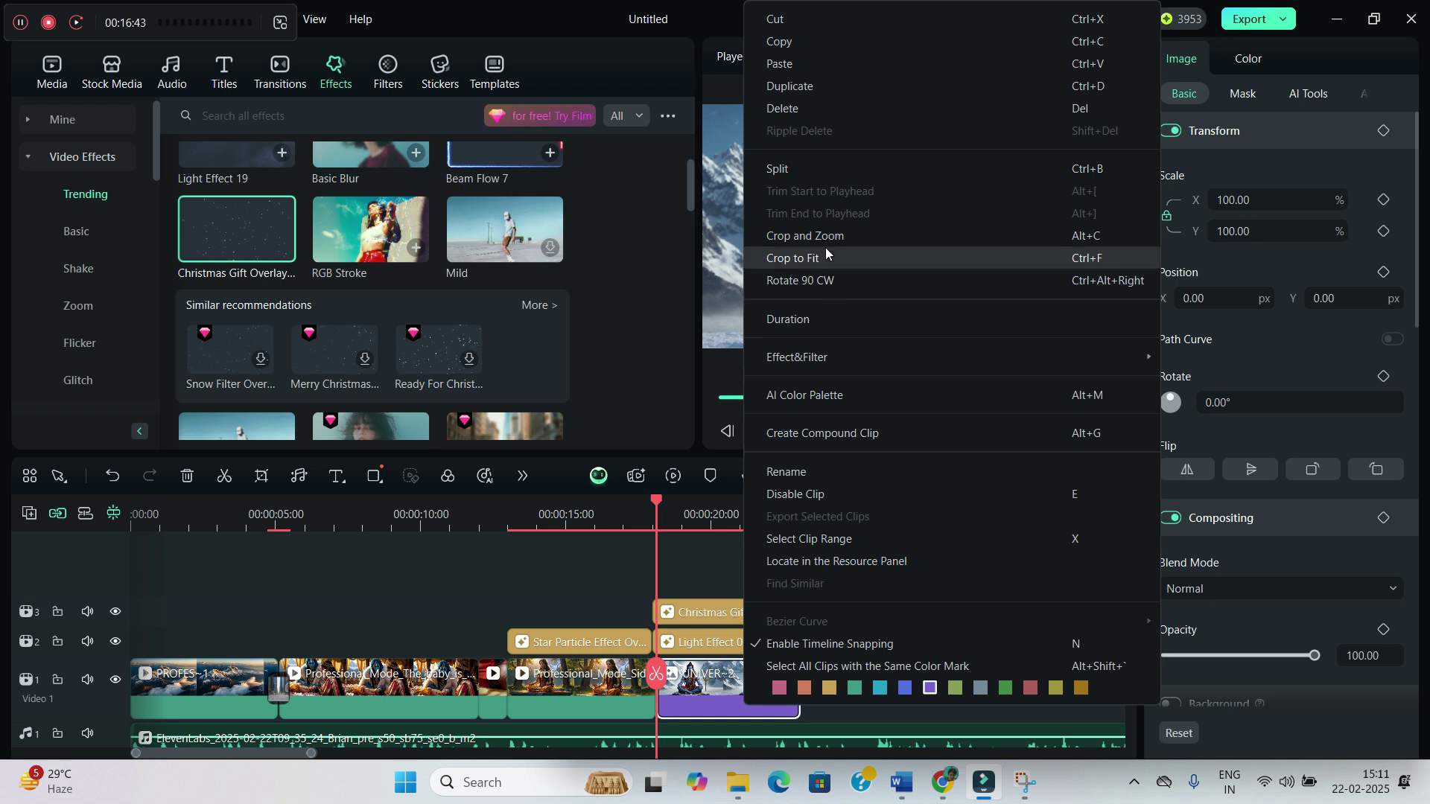
{"action": "left_click", "coordinate": [894, 236]}
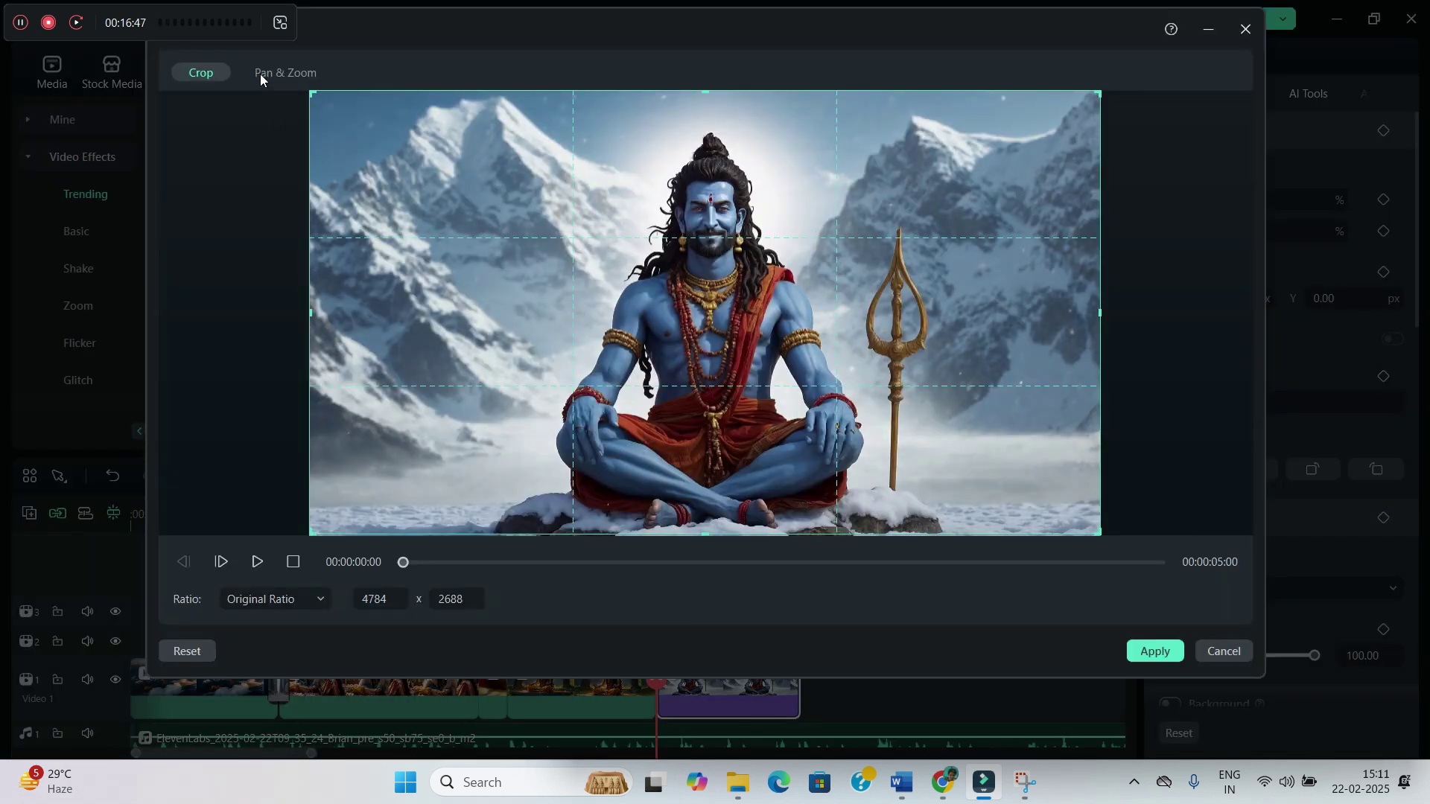
{"action": "left_click", "coordinate": [262, 75]}
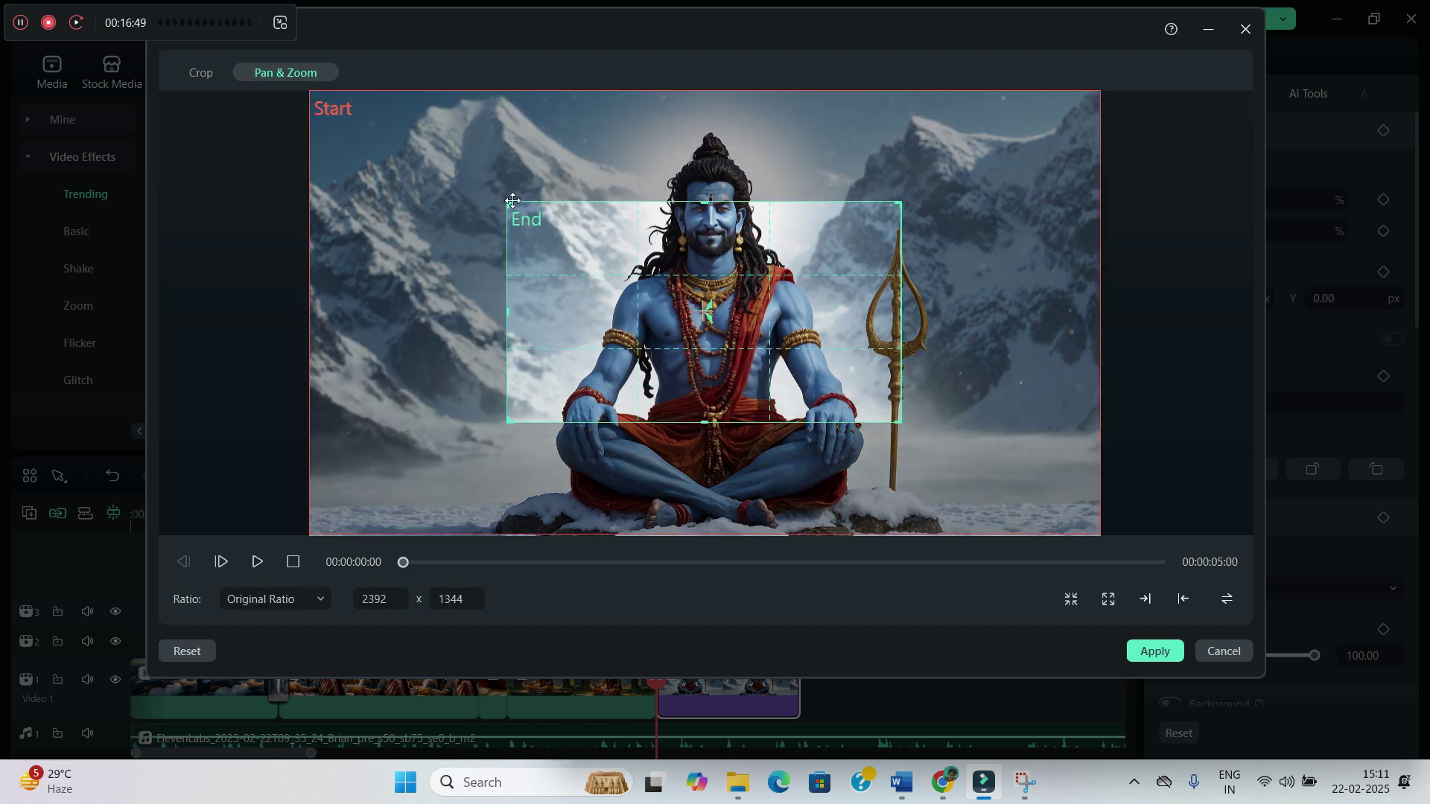
{"action": "left_click_drag", "start_coordinate": [508, 200], "coordinate": [386, 133]}
{"action": "left_click_drag", "start_coordinate": [686, 275], "coordinate": [776, 259]}
{"action": "left_click_drag", "start_coordinate": [986, 403], "coordinate": [846, 405]}
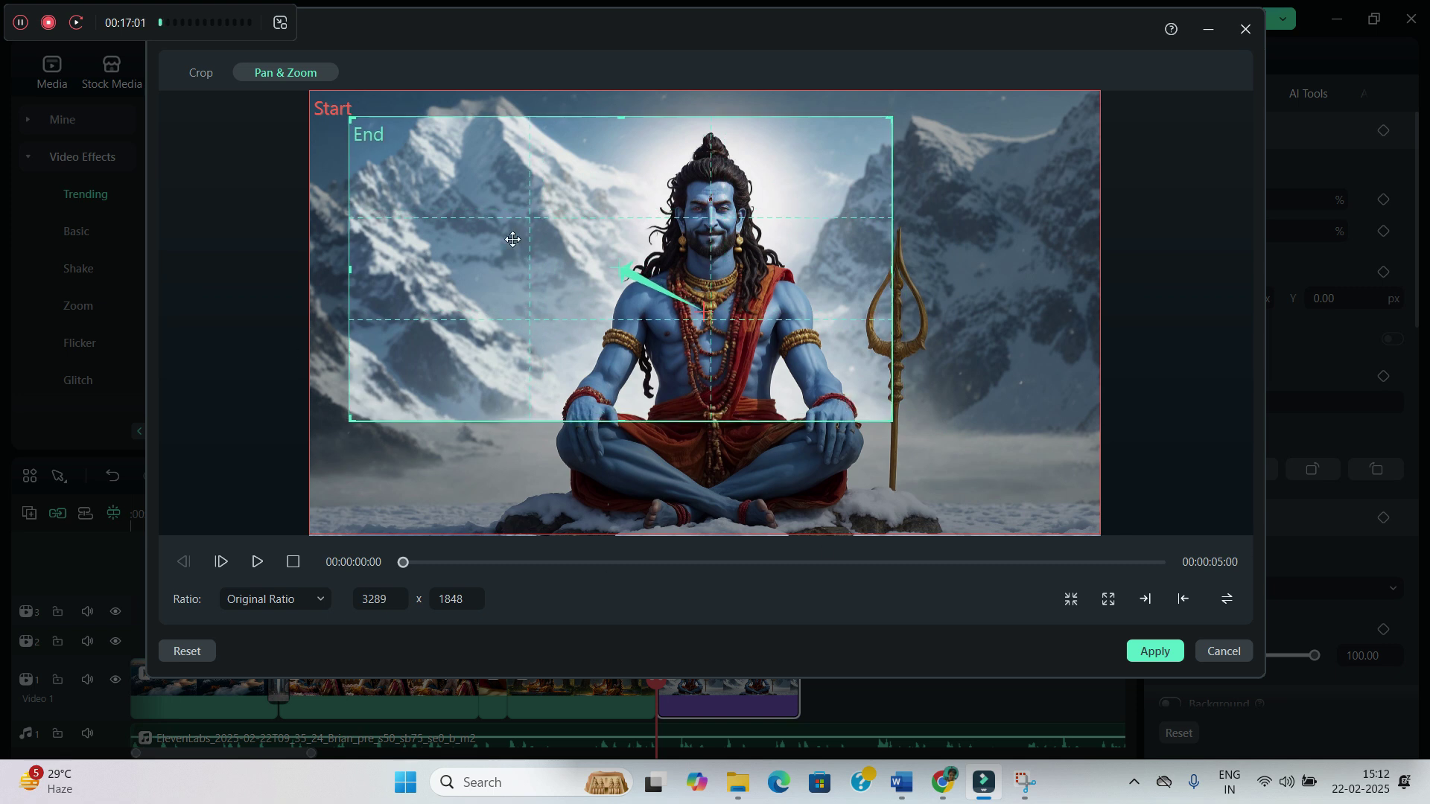
{"action": "left_click", "coordinate": [1155, 652]}
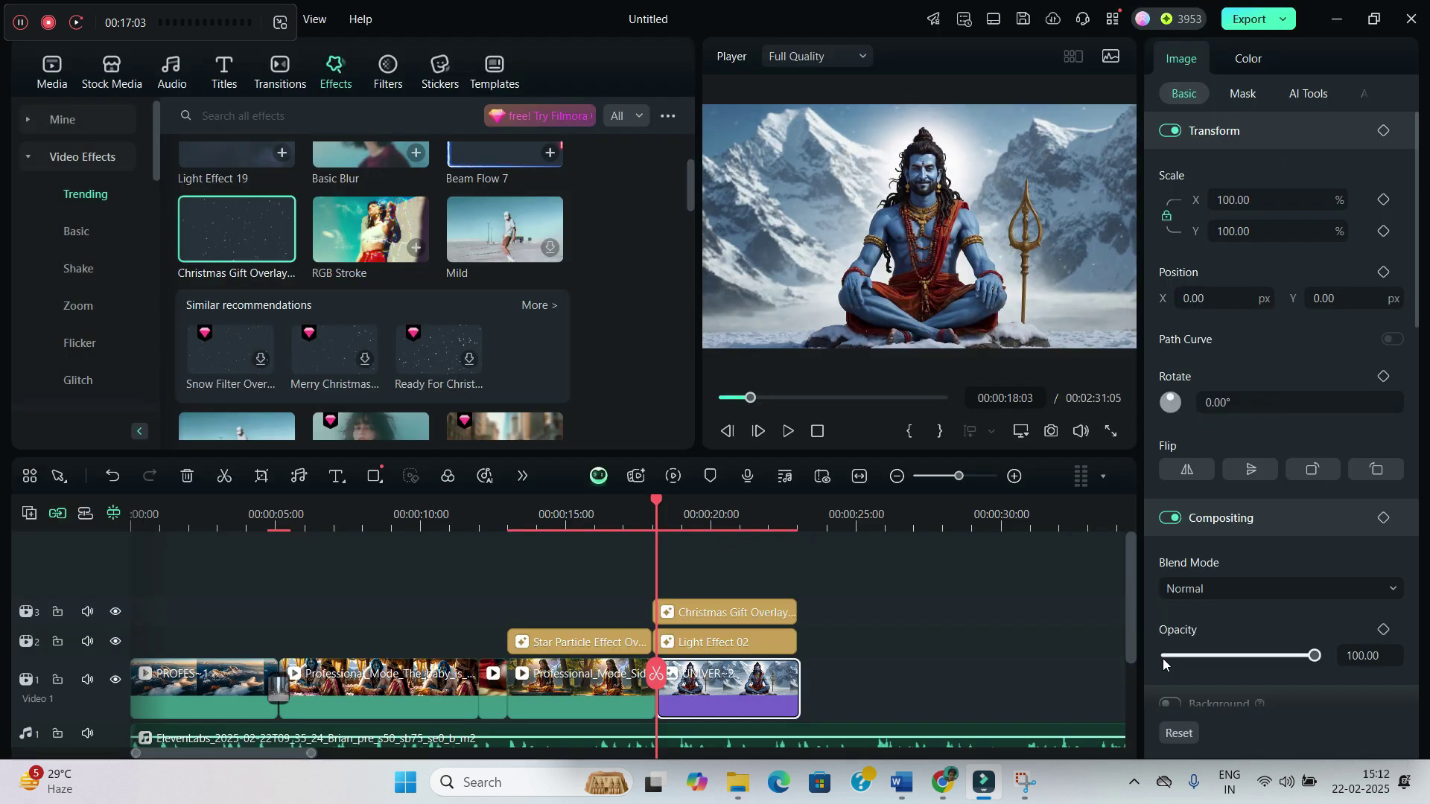
Play back the Shiva clip's new zoom-in and effects, stopping around 00:00:23:20
{"action": "left_click", "coordinate": [788, 432]}
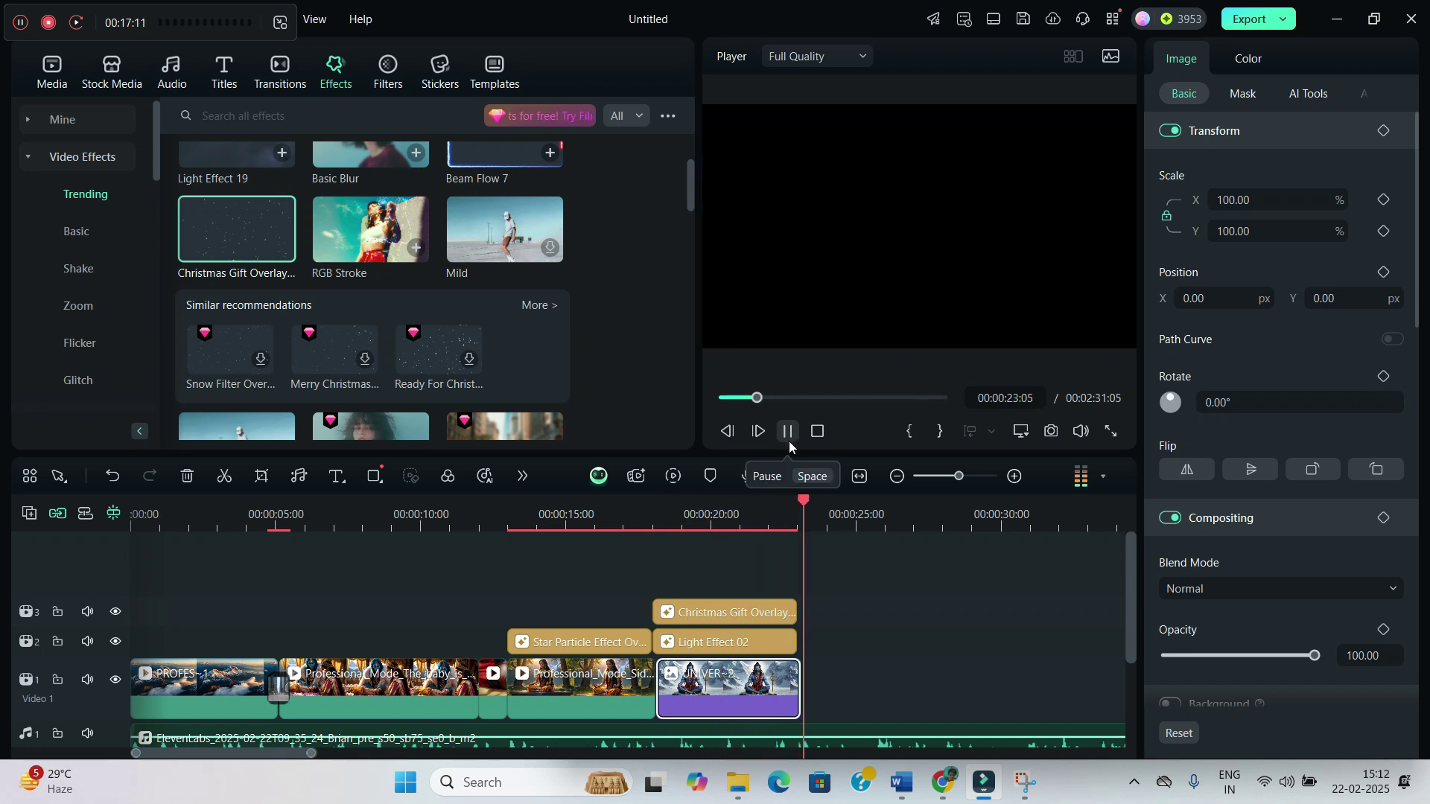
{"action": "left_click", "coordinate": [788, 432]}
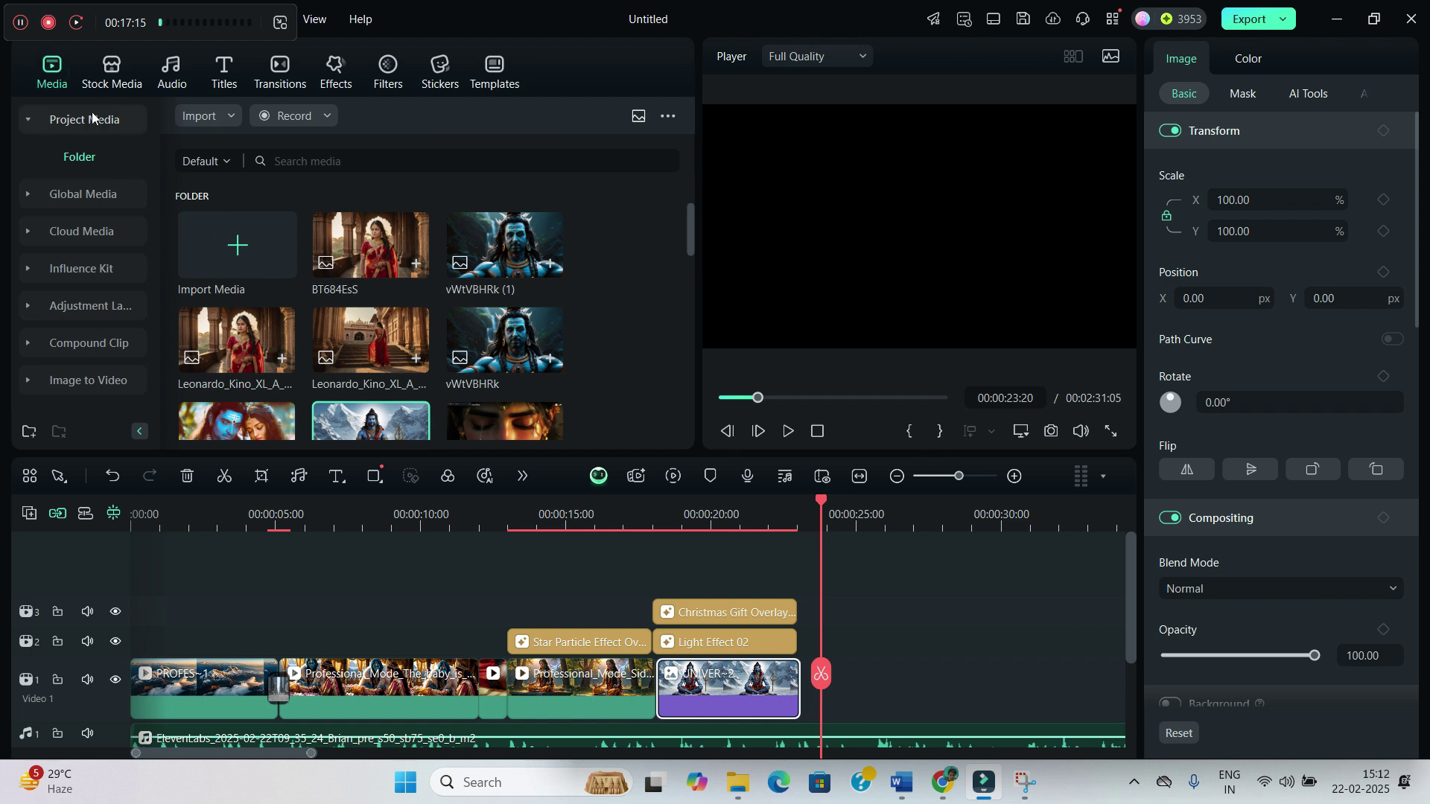